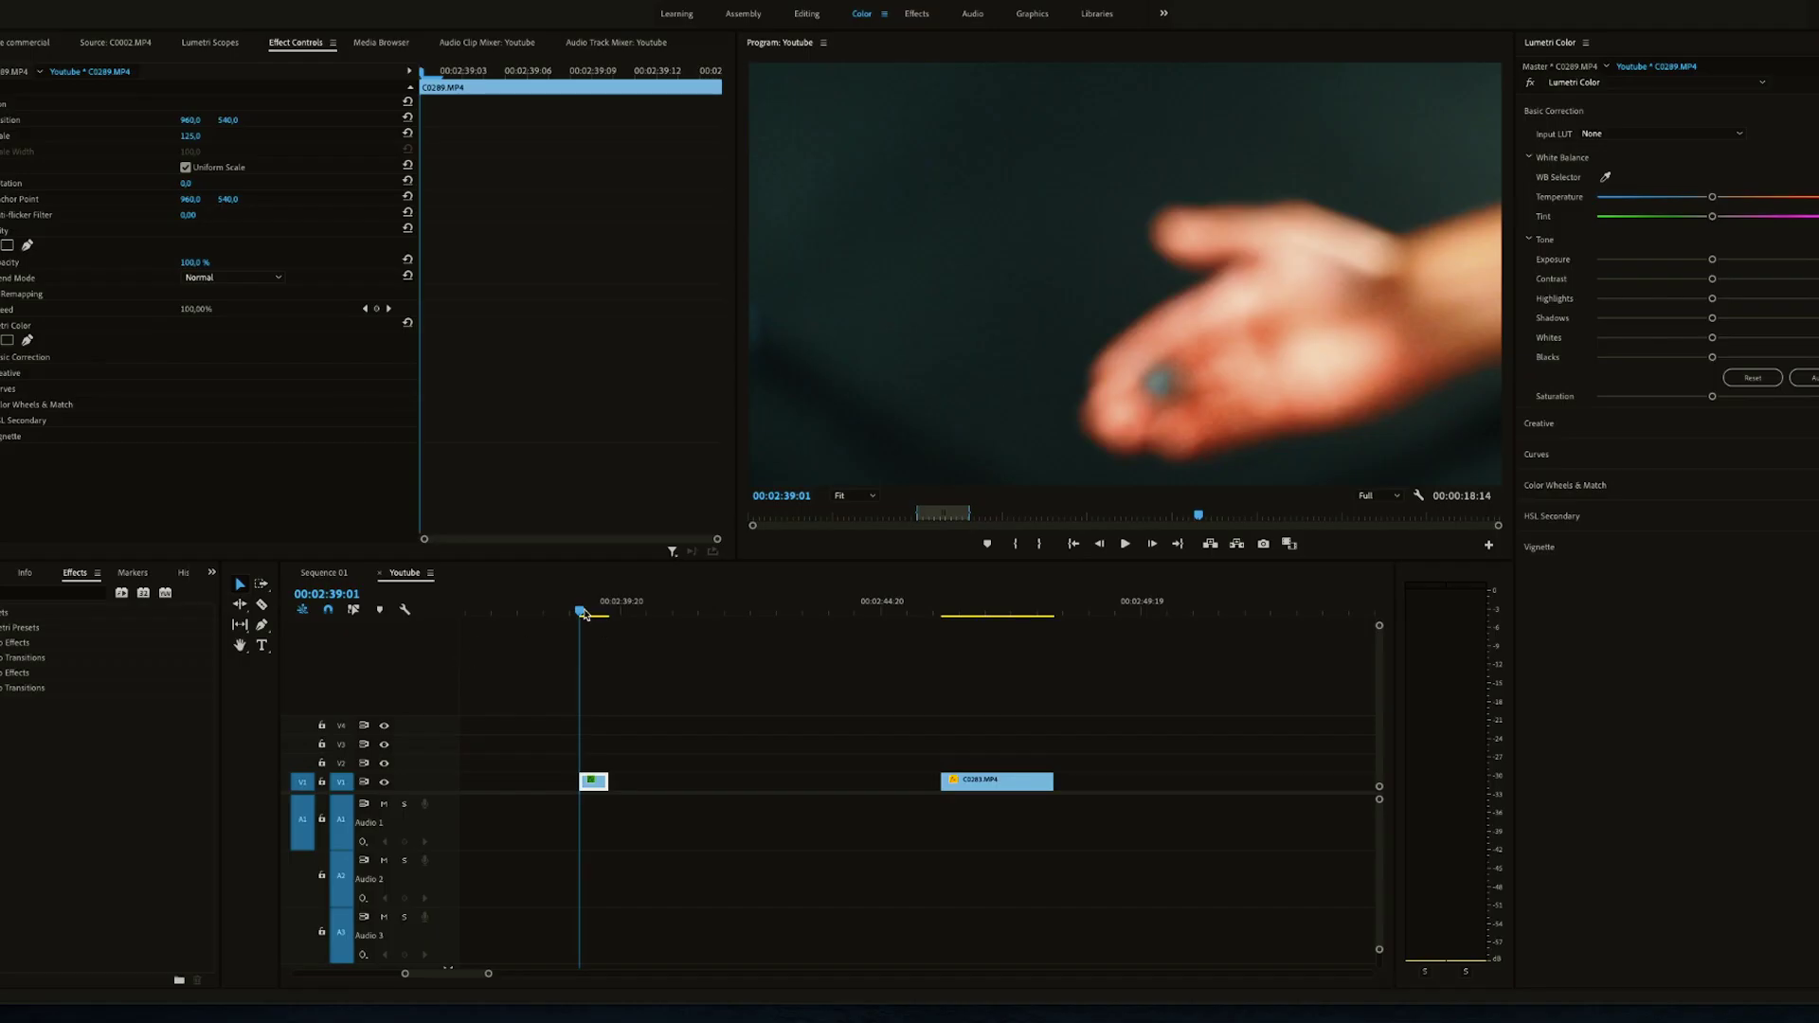
# Preview the bottle-cap clip at normal speed and scrub to the cap frames.
pyautogui.click(1126, 543)
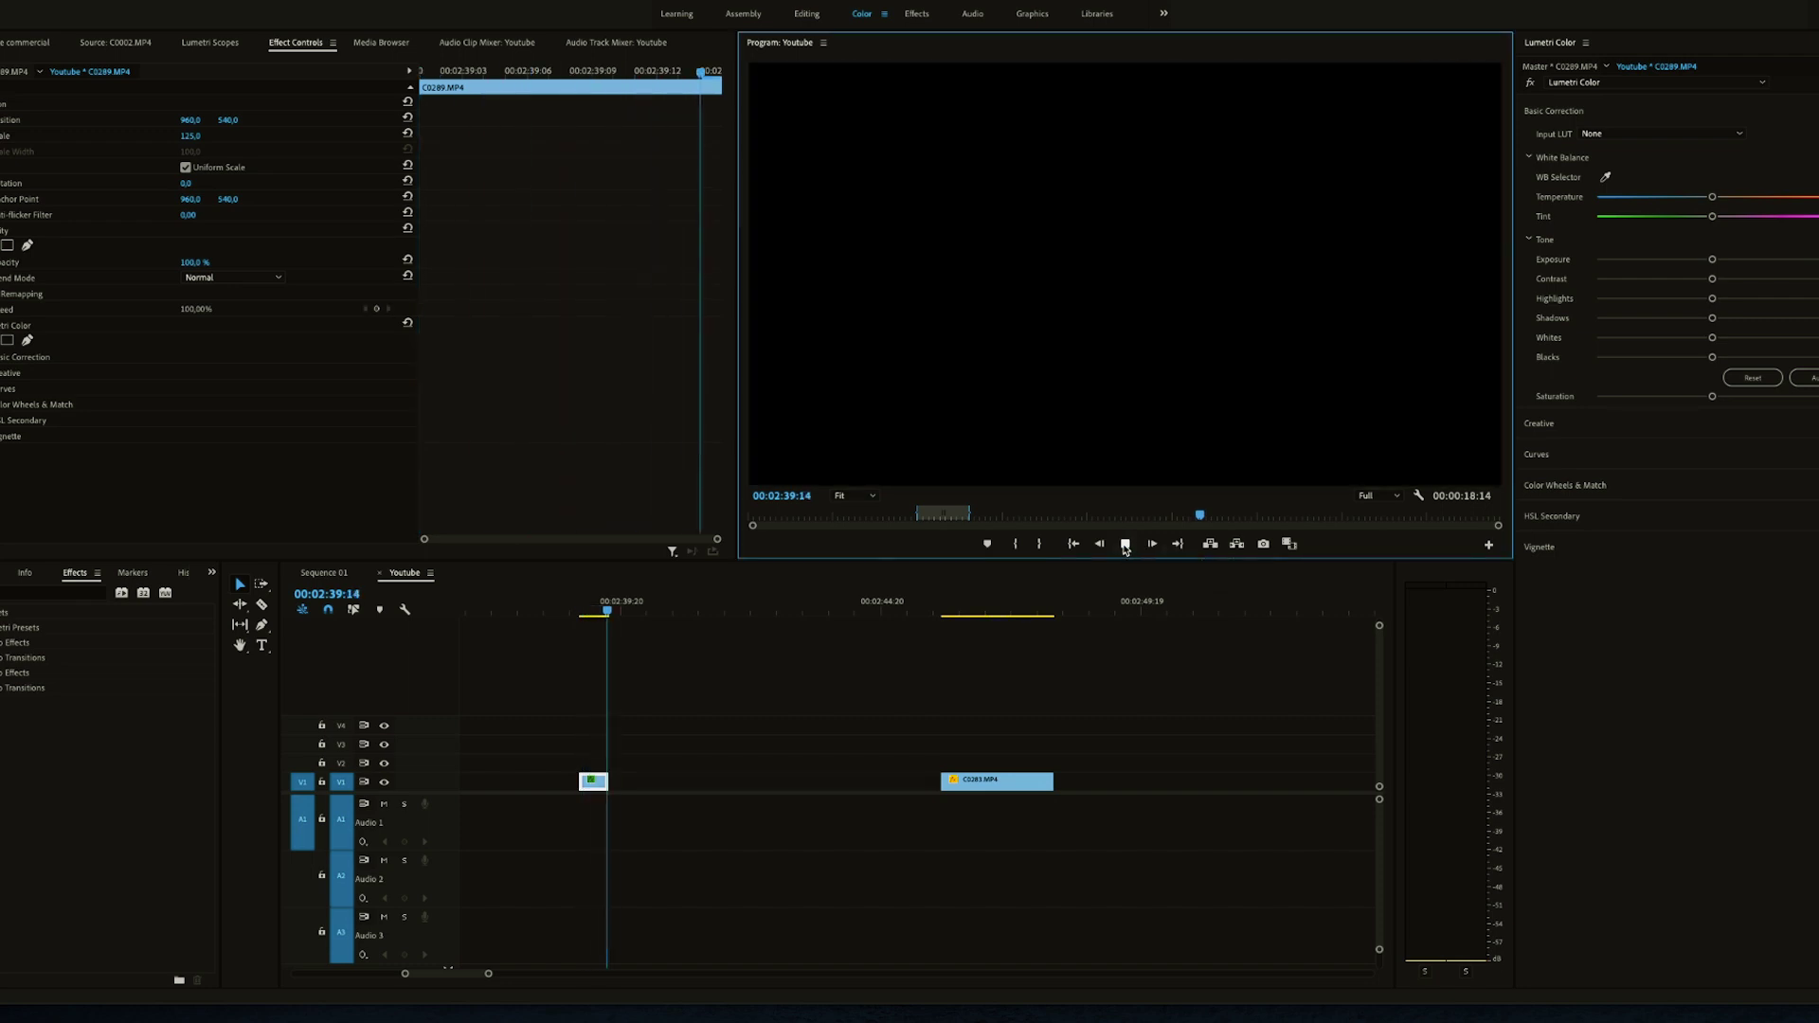
pyautogui.click(1126, 543)
pyautogui.click(582, 608)
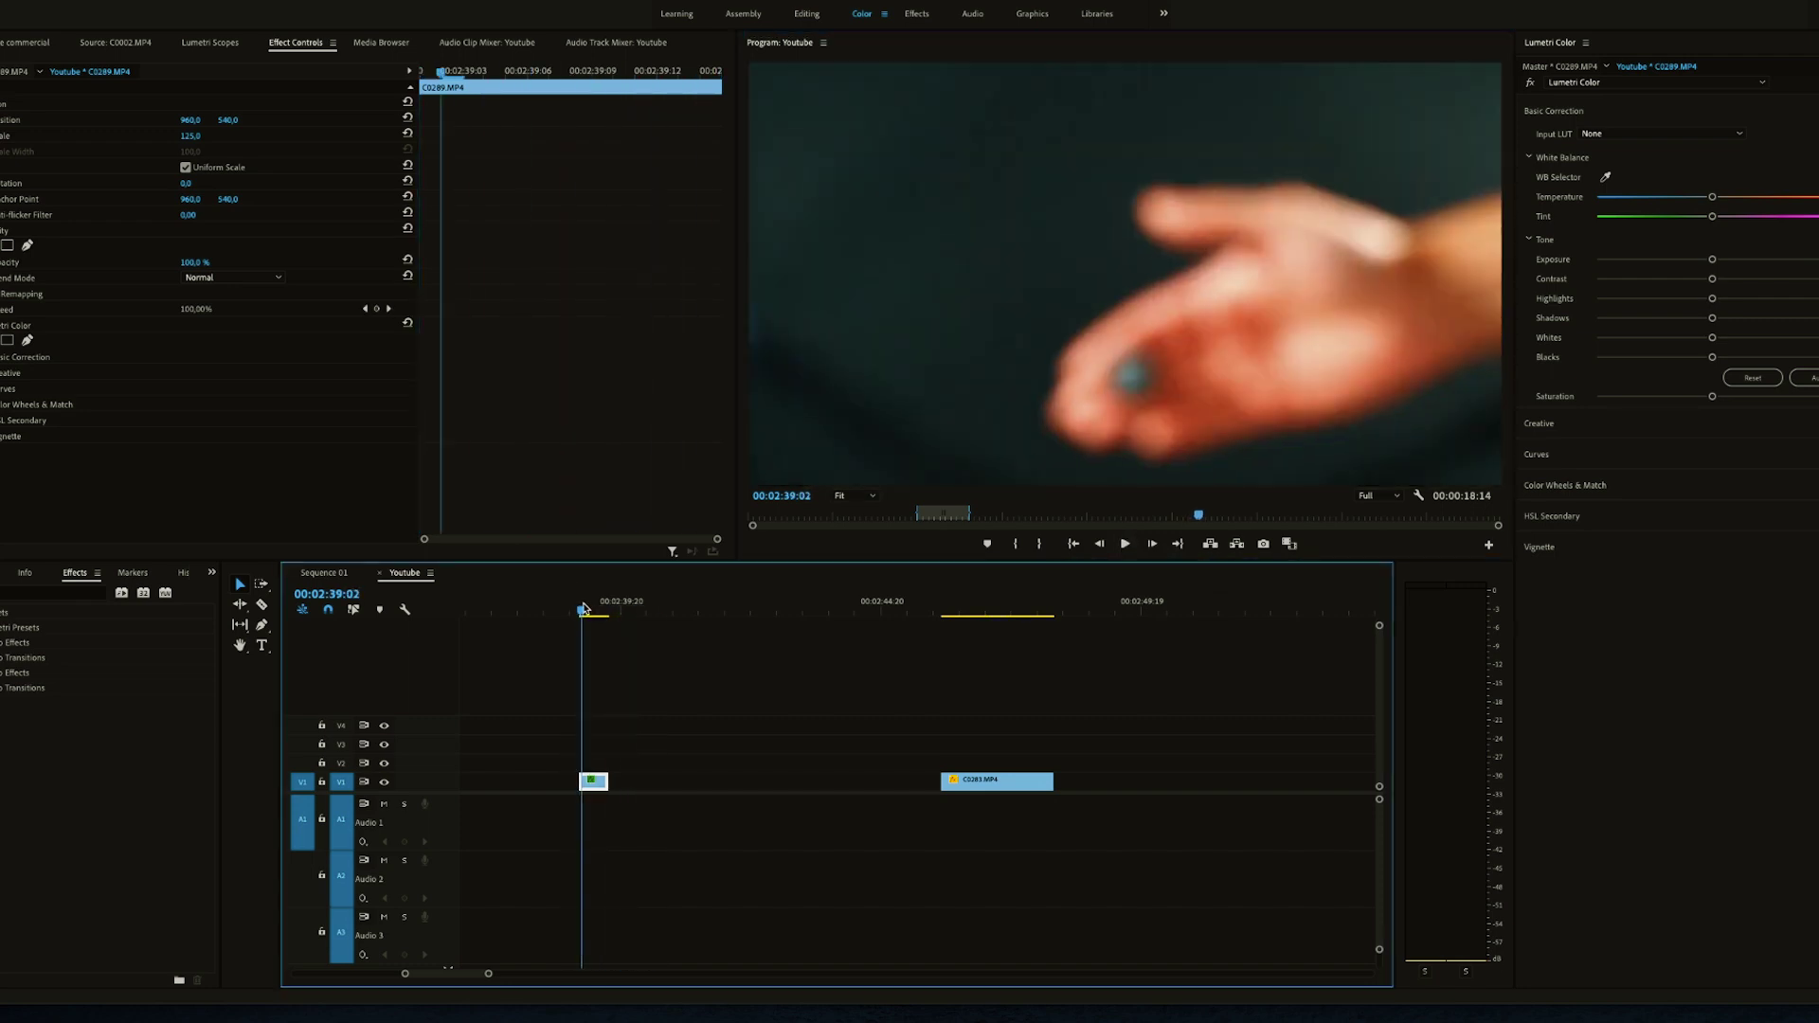
pyautogui.moveTo(584, 608)
pyautogui.mouseDown()
pyautogui.moveTo(608, 608)
pyautogui.moveTo(591, 609)
pyautogui.mouseUp()
pyautogui.rightClick(592, 782)
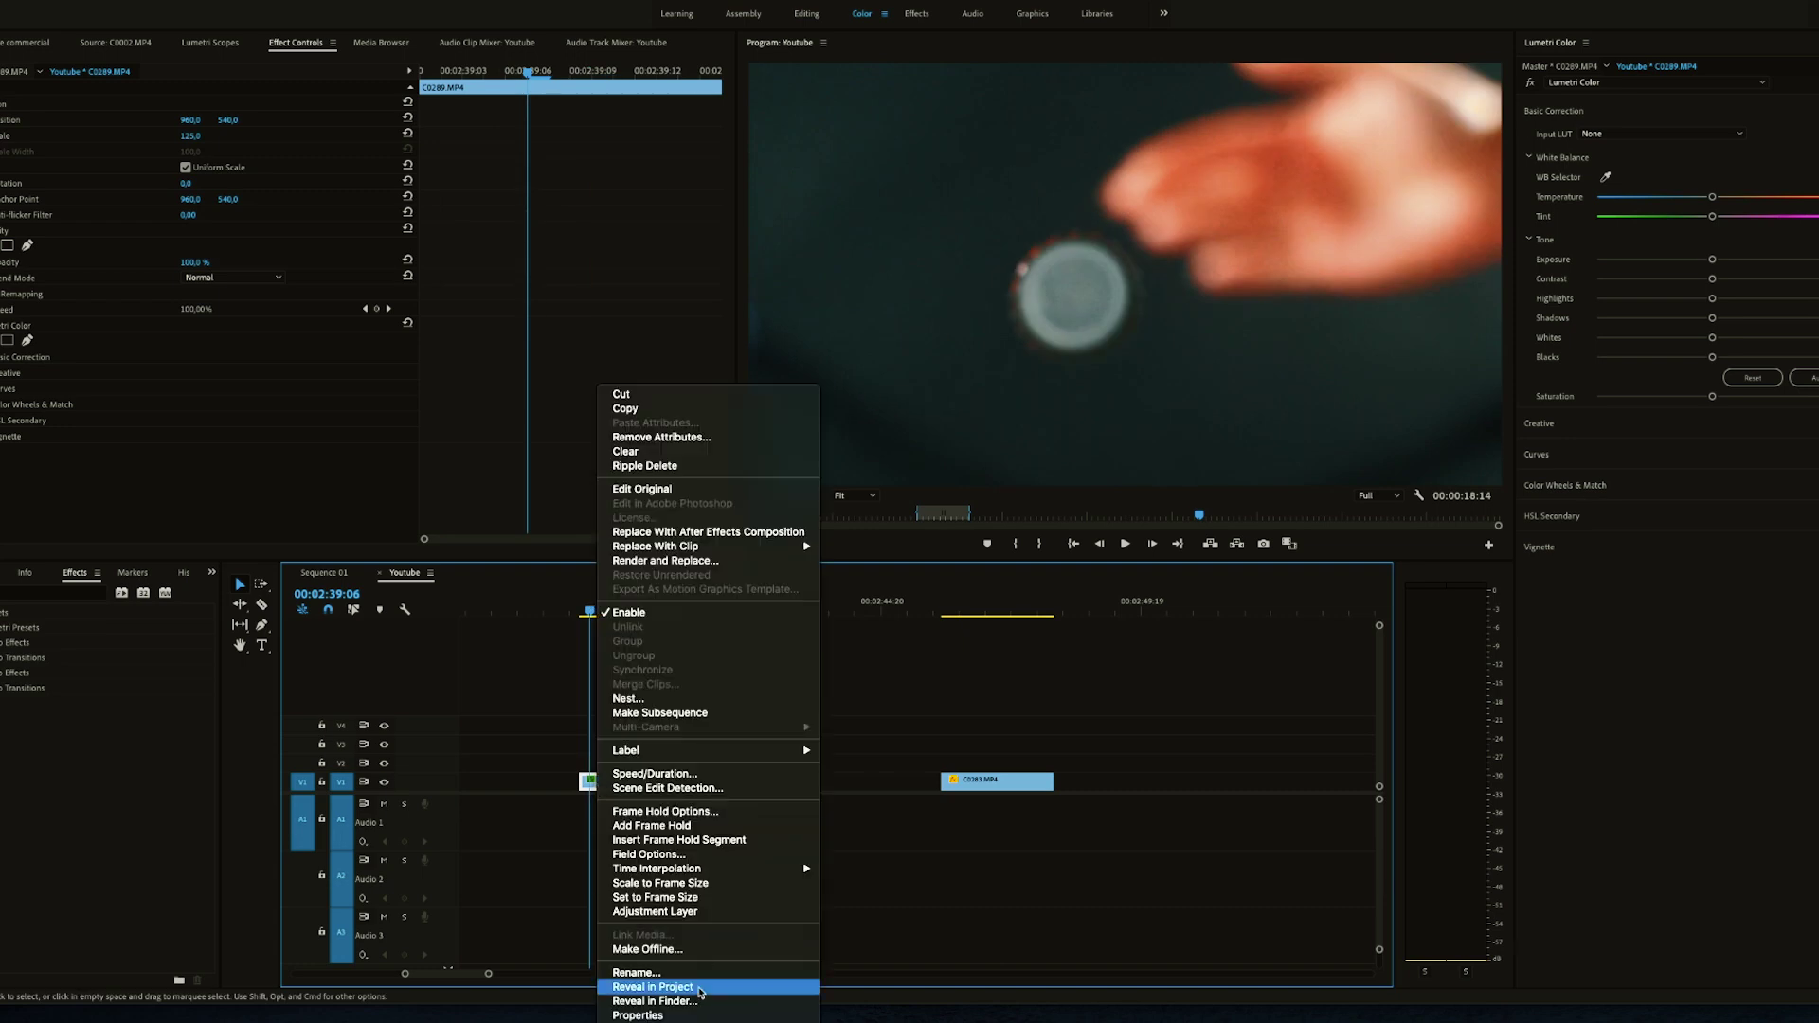
pyautogui.click(695, 1017)
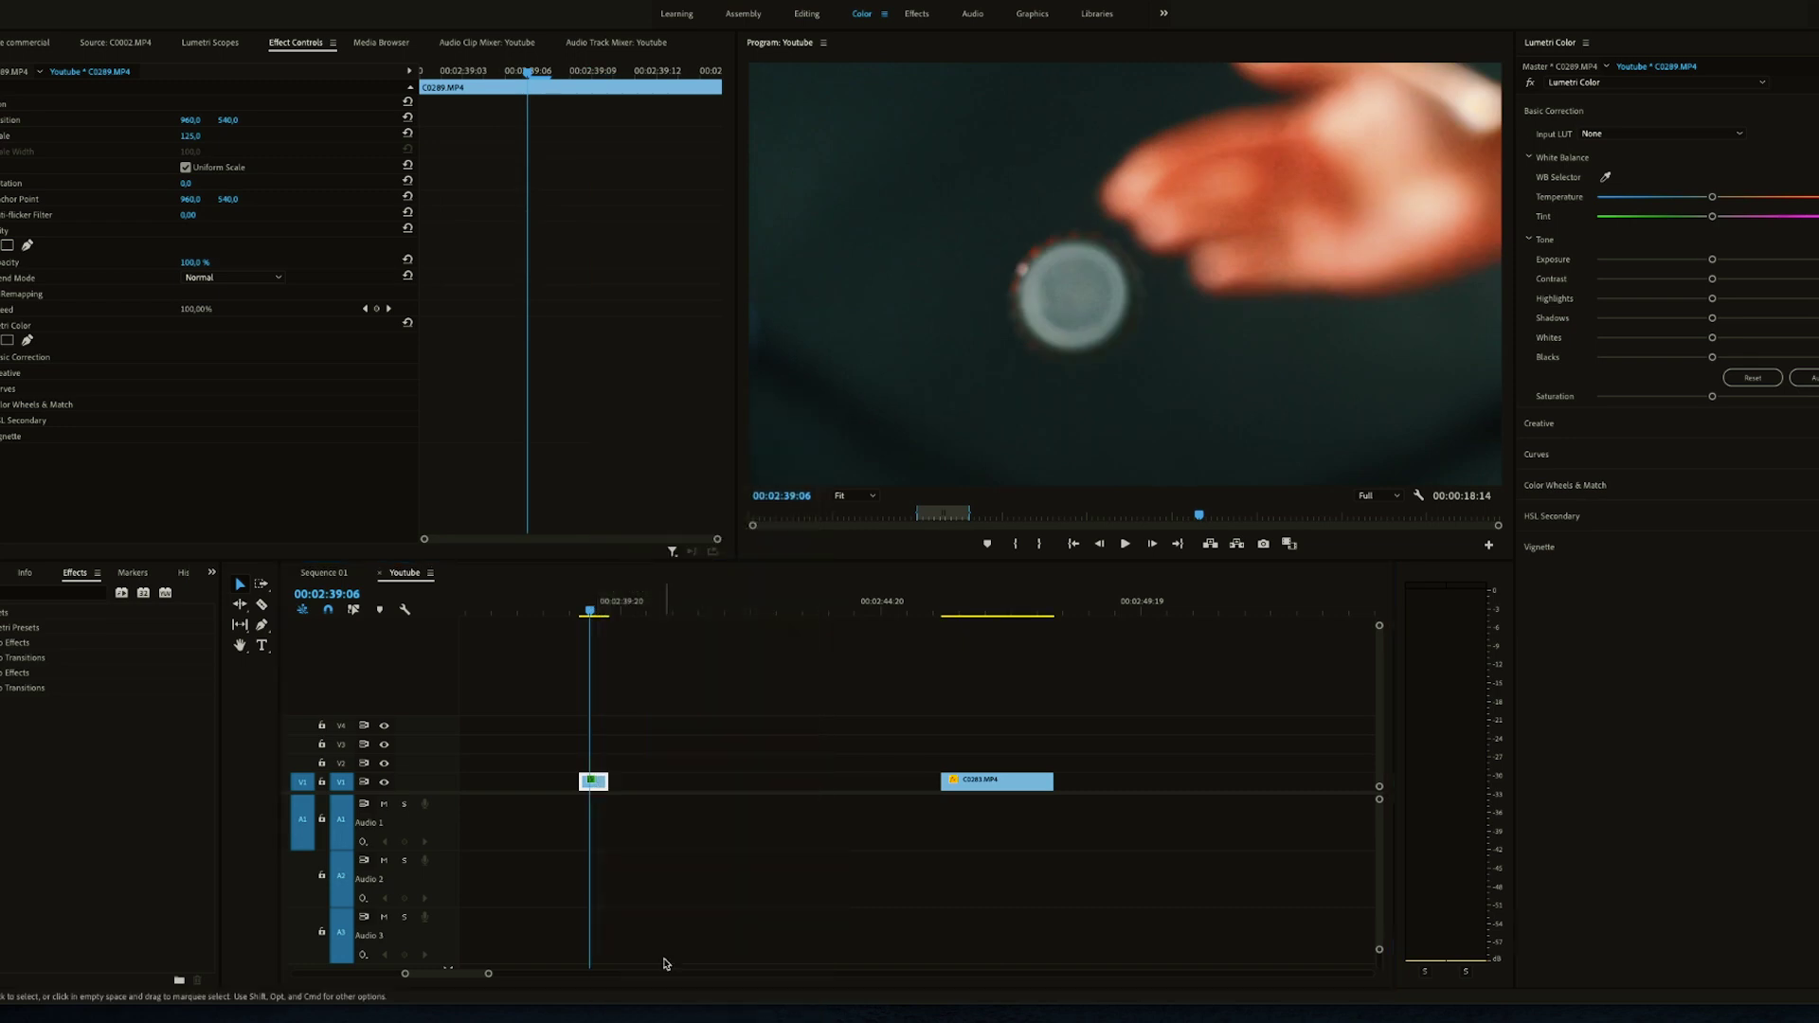
pyautogui.hotkey('shift', '5')
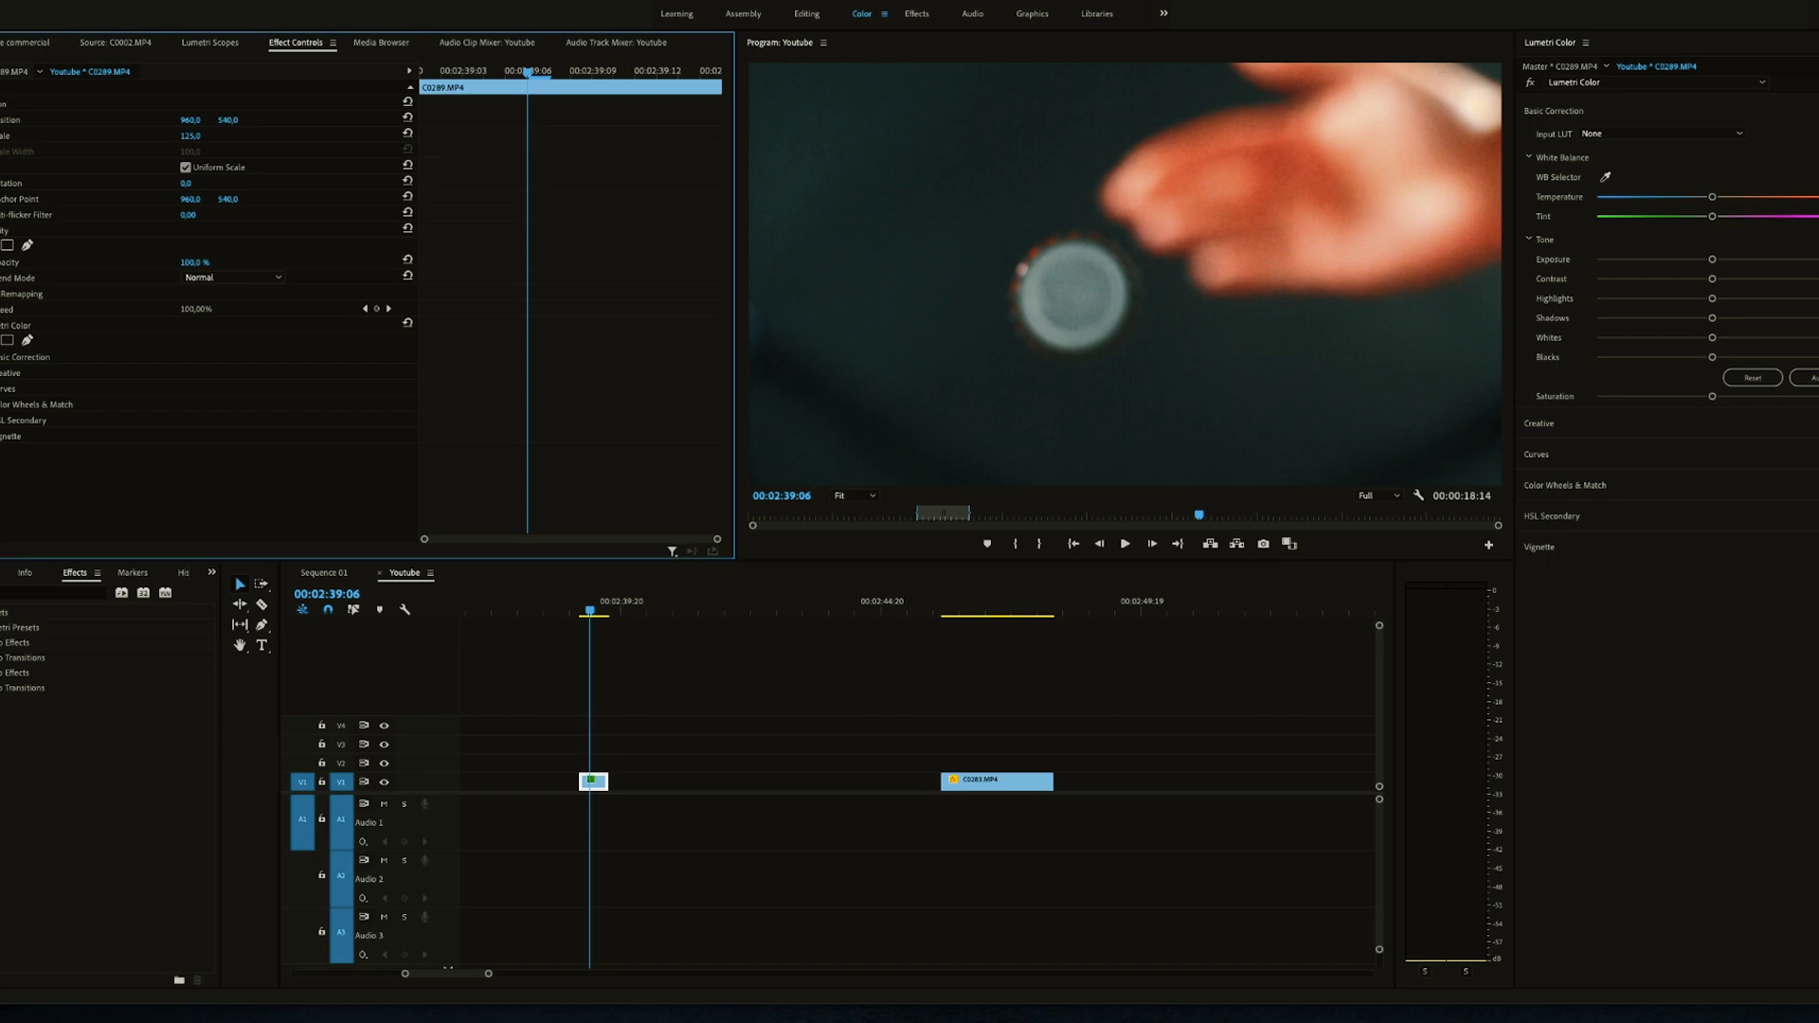
# Set the bottle-cap clip's speed to 40% in Speed/Duration.
pyautogui.rightClick(595, 781)
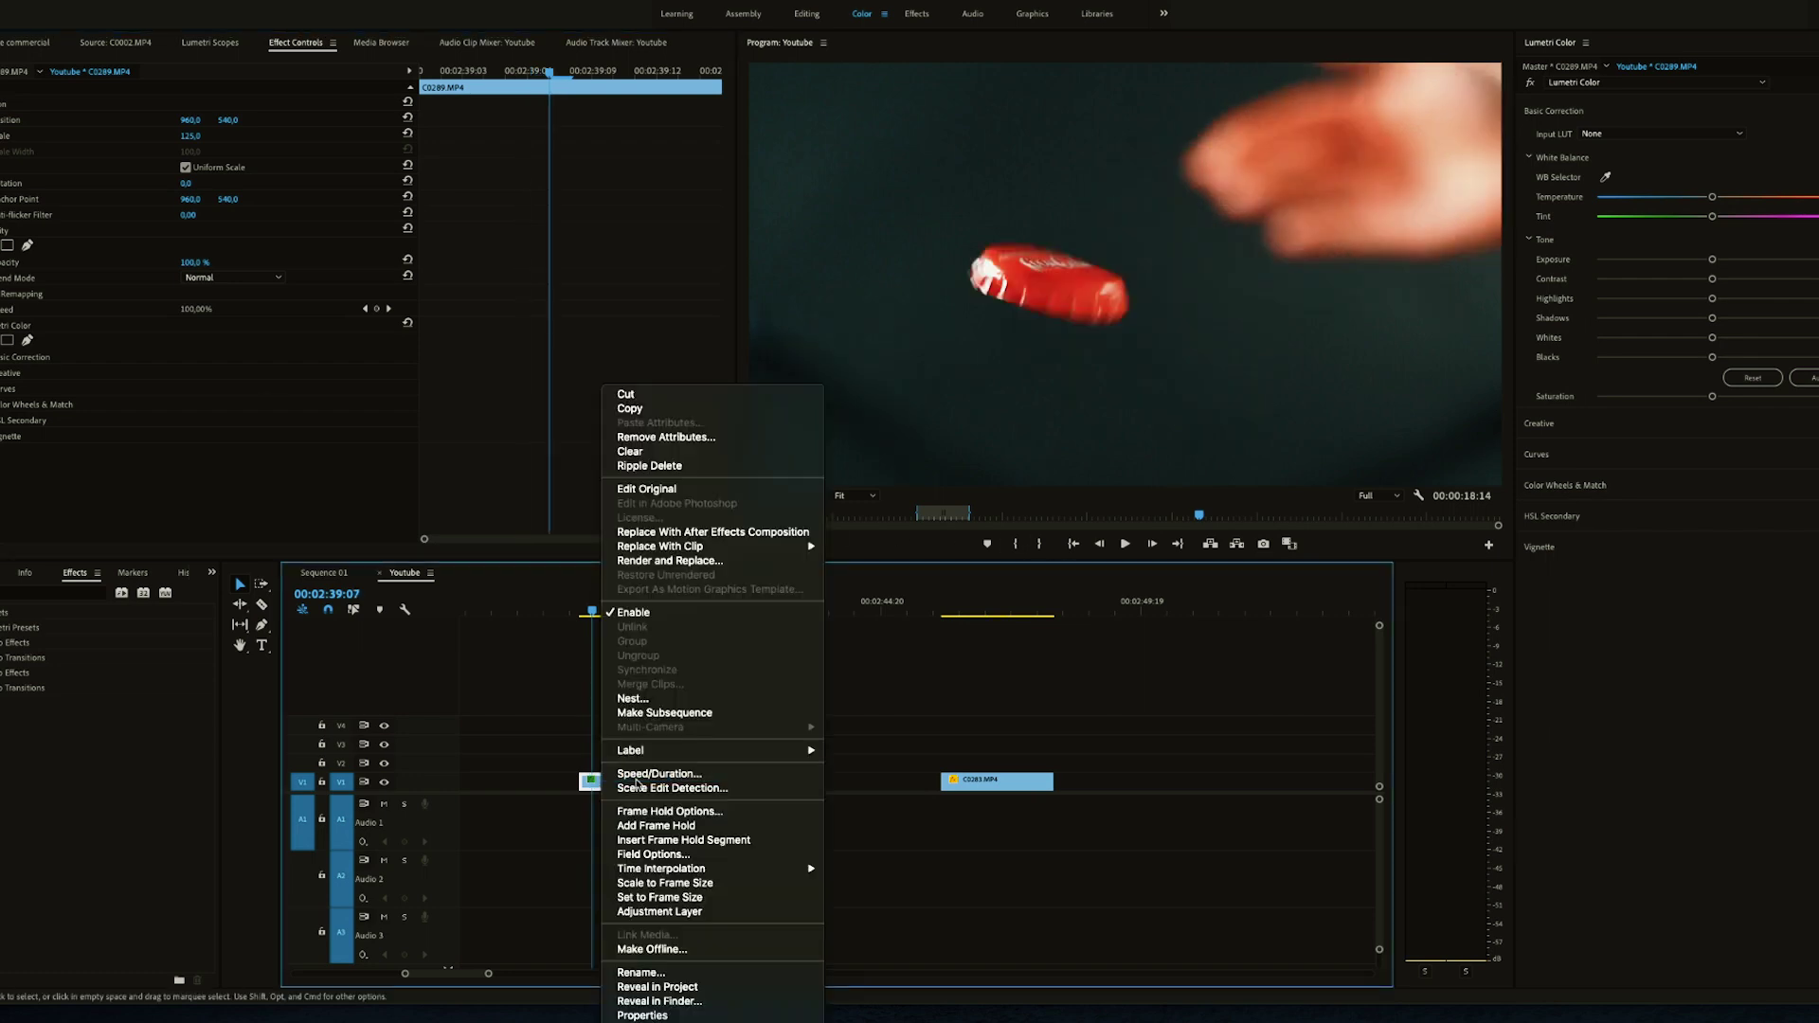
pyautogui.click(660, 672)
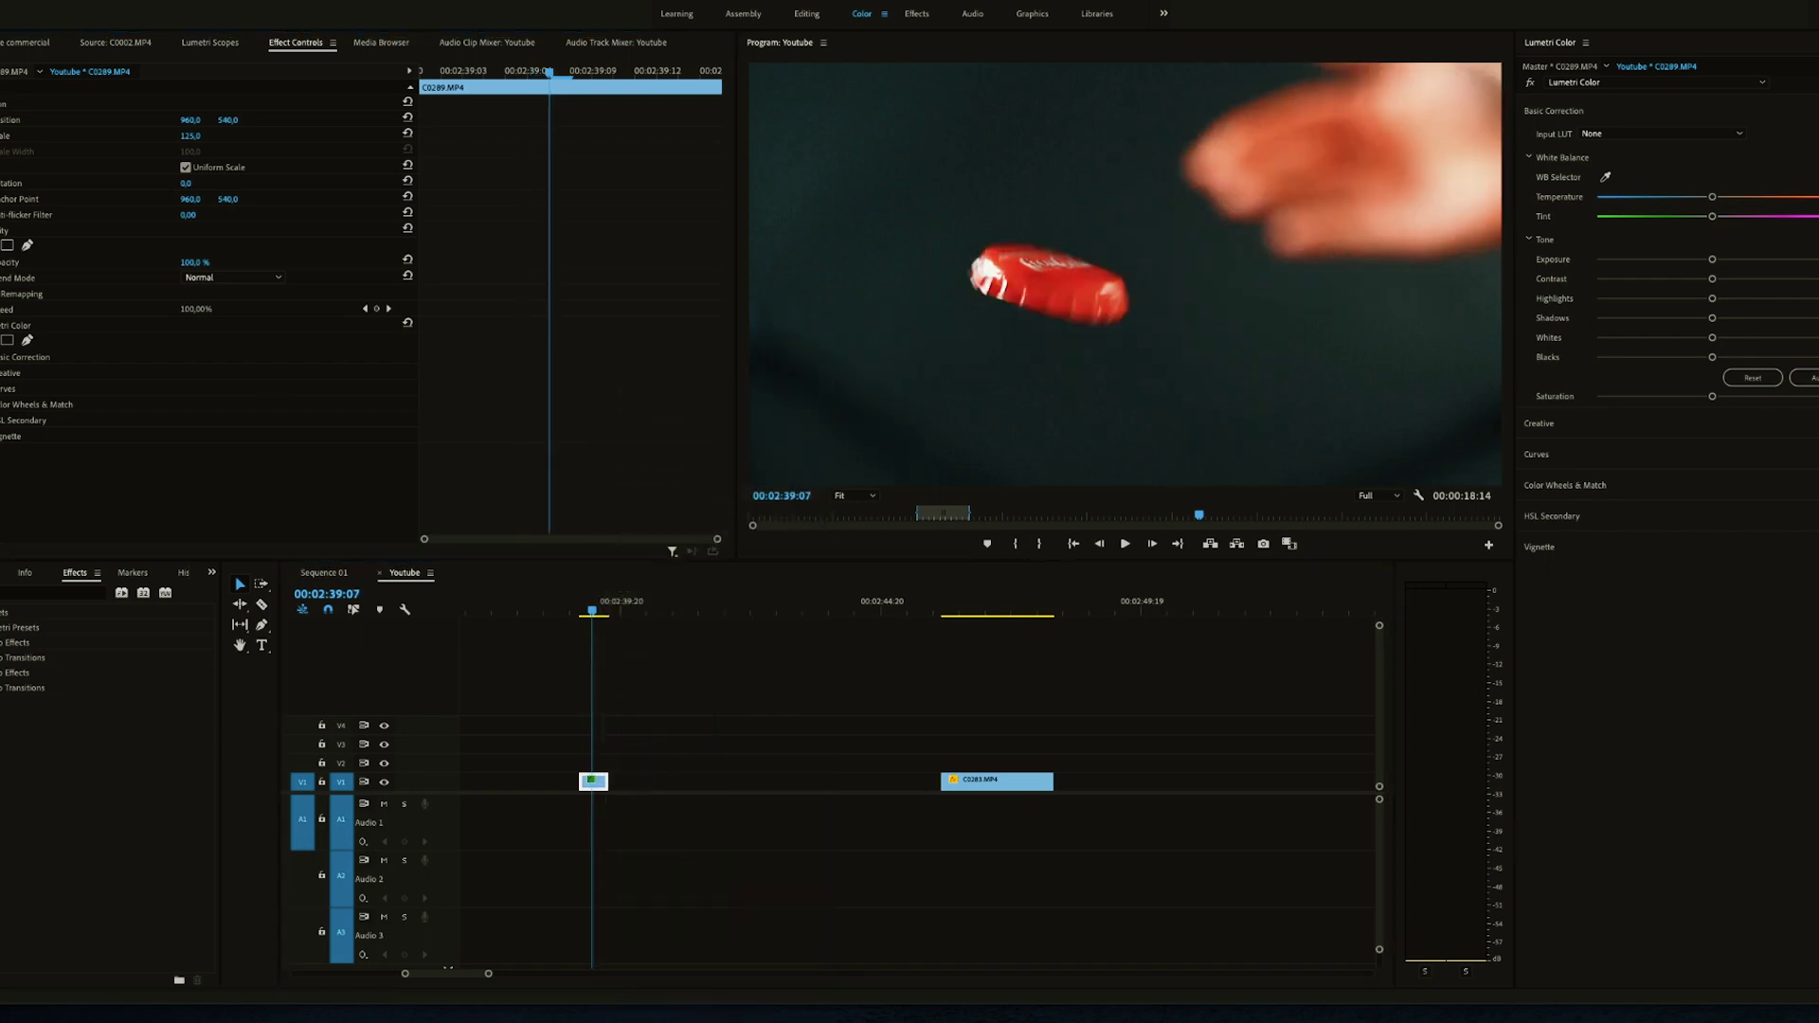
pyautogui.moveTo(126, 239); pyautogui.dragTo(643, 300)
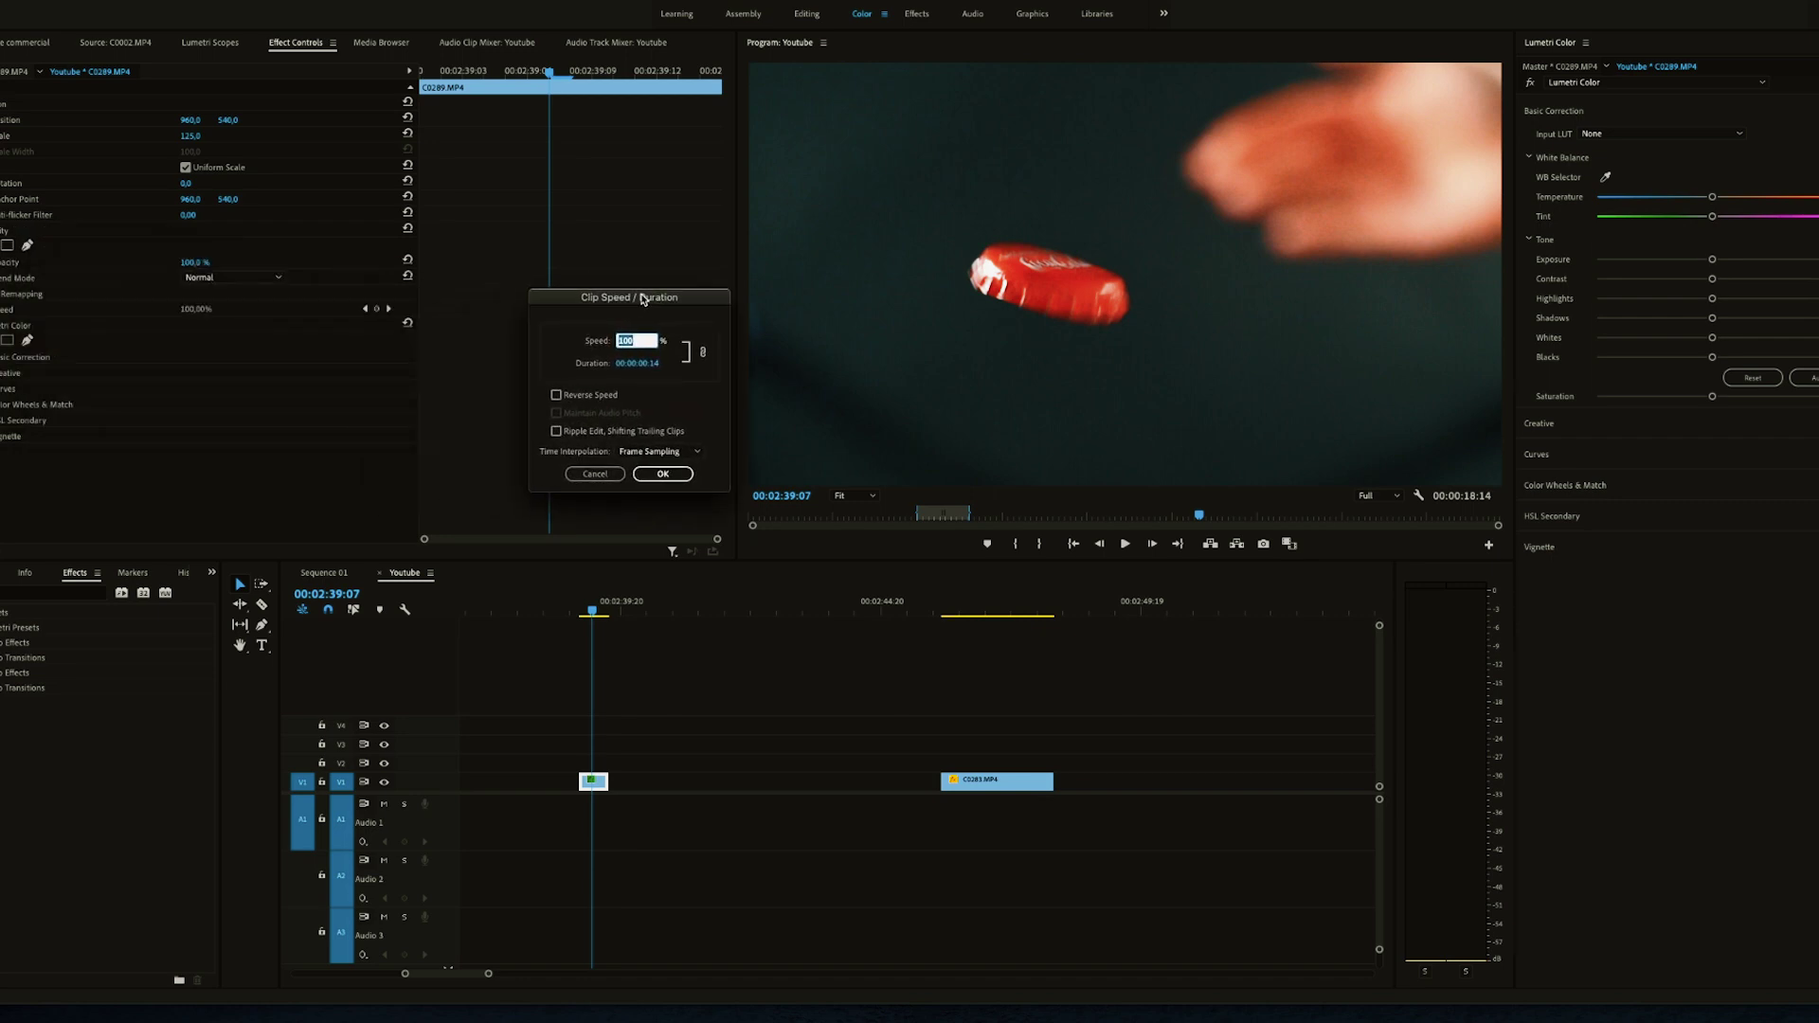
pyautogui.write('40')
pyautogui.press('Return')
# Play and scrub through the 40% slow-motion clip from its start.
pyautogui.press('space')
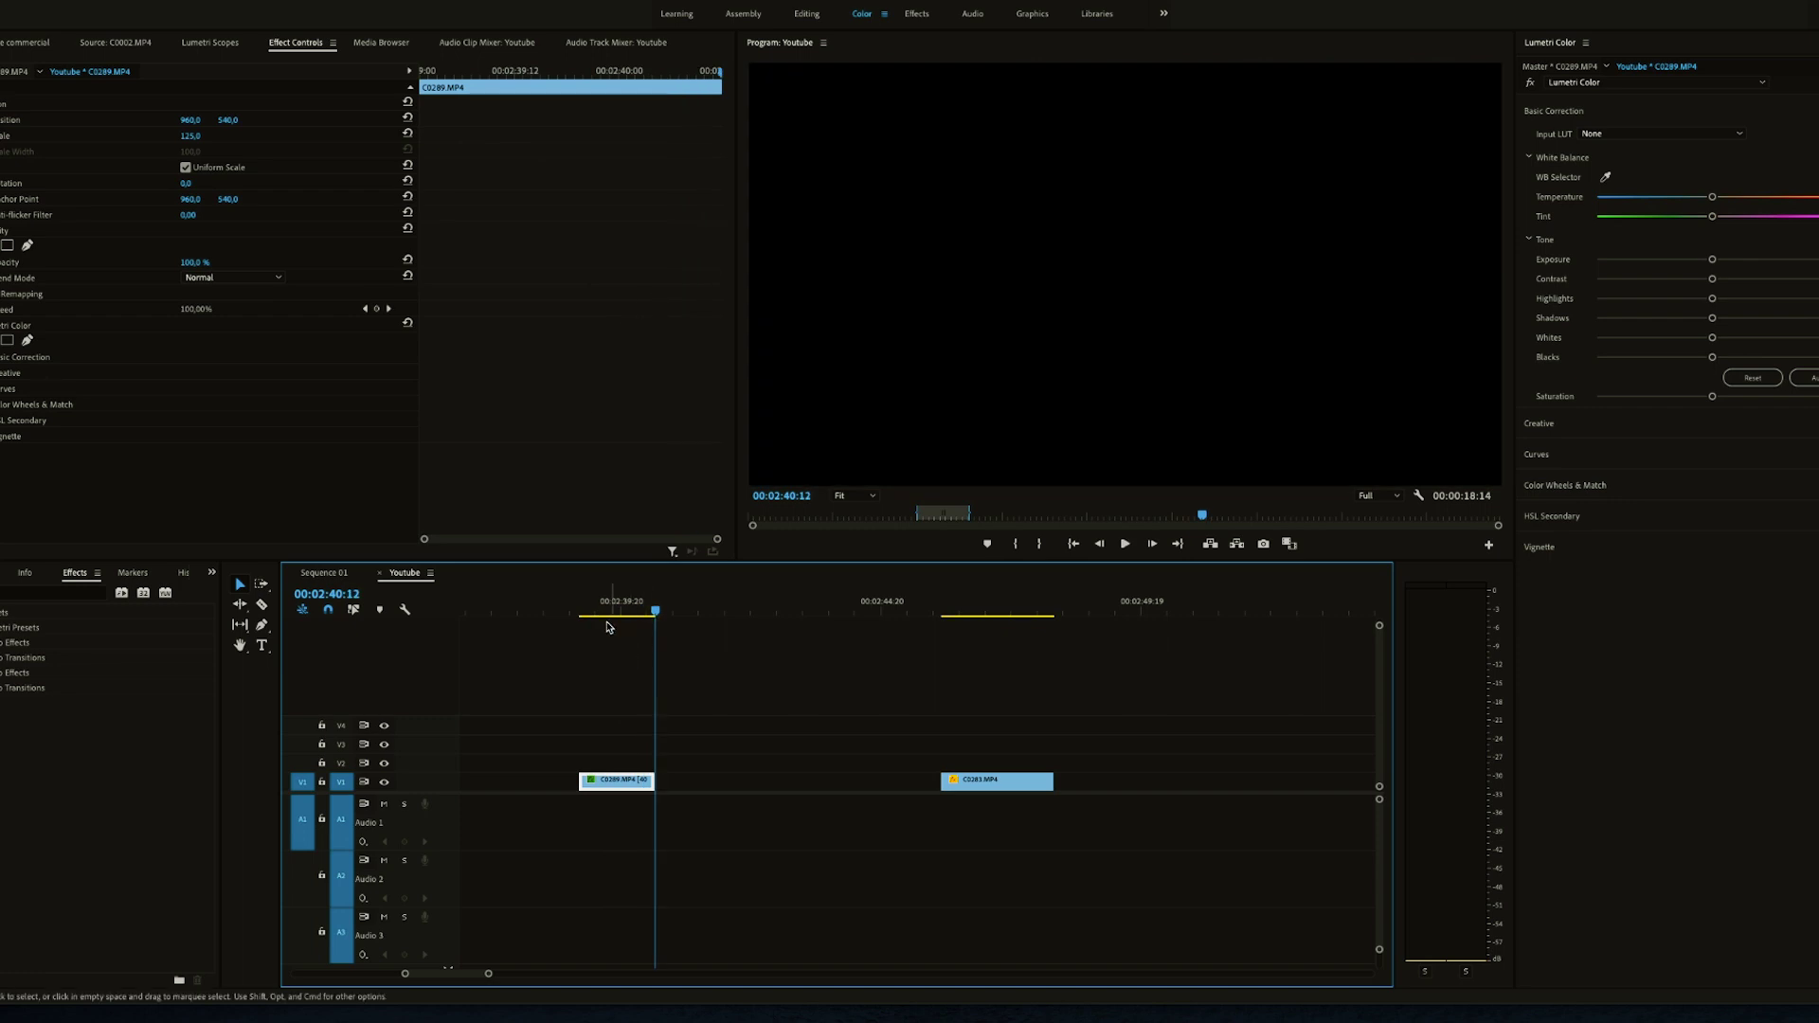
pyautogui.moveTo(654, 611); pyautogui.dragTo(583, 603)
pyautogui.press('space')
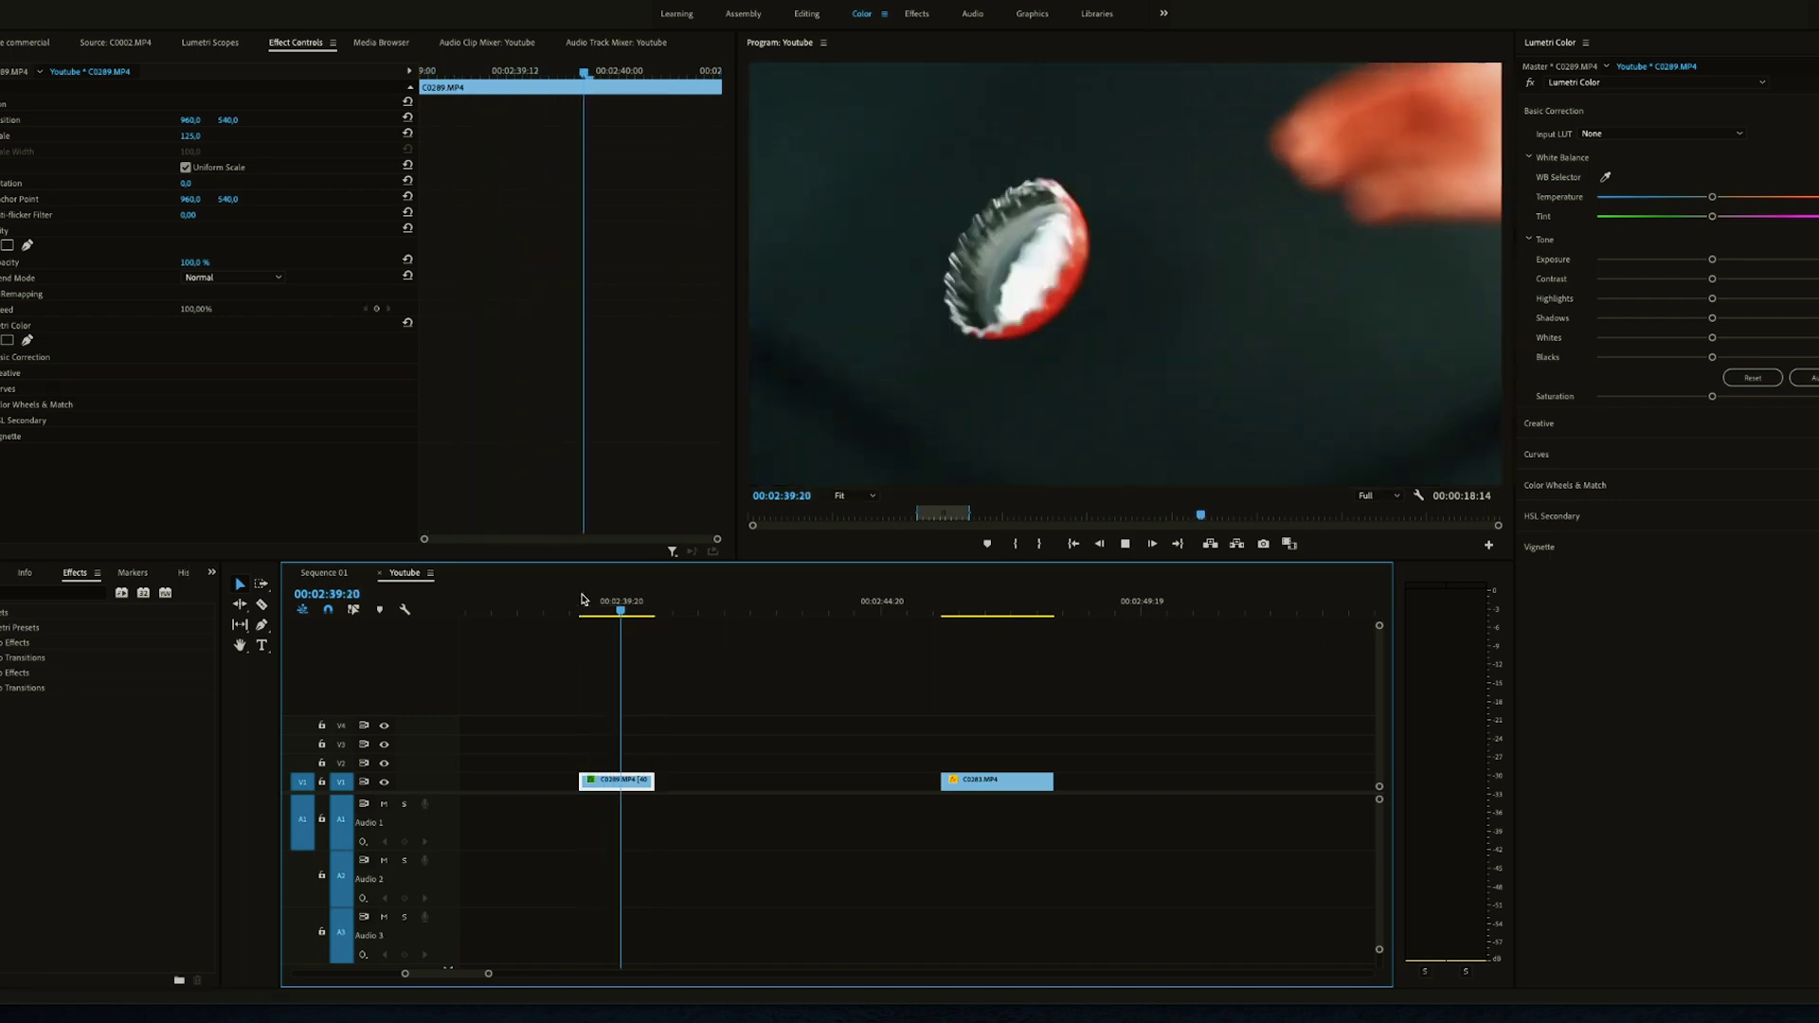
pyautogui.press('space')
pyautogui.moveTo(585, 599); pyautogui.dragTo(629, 603)
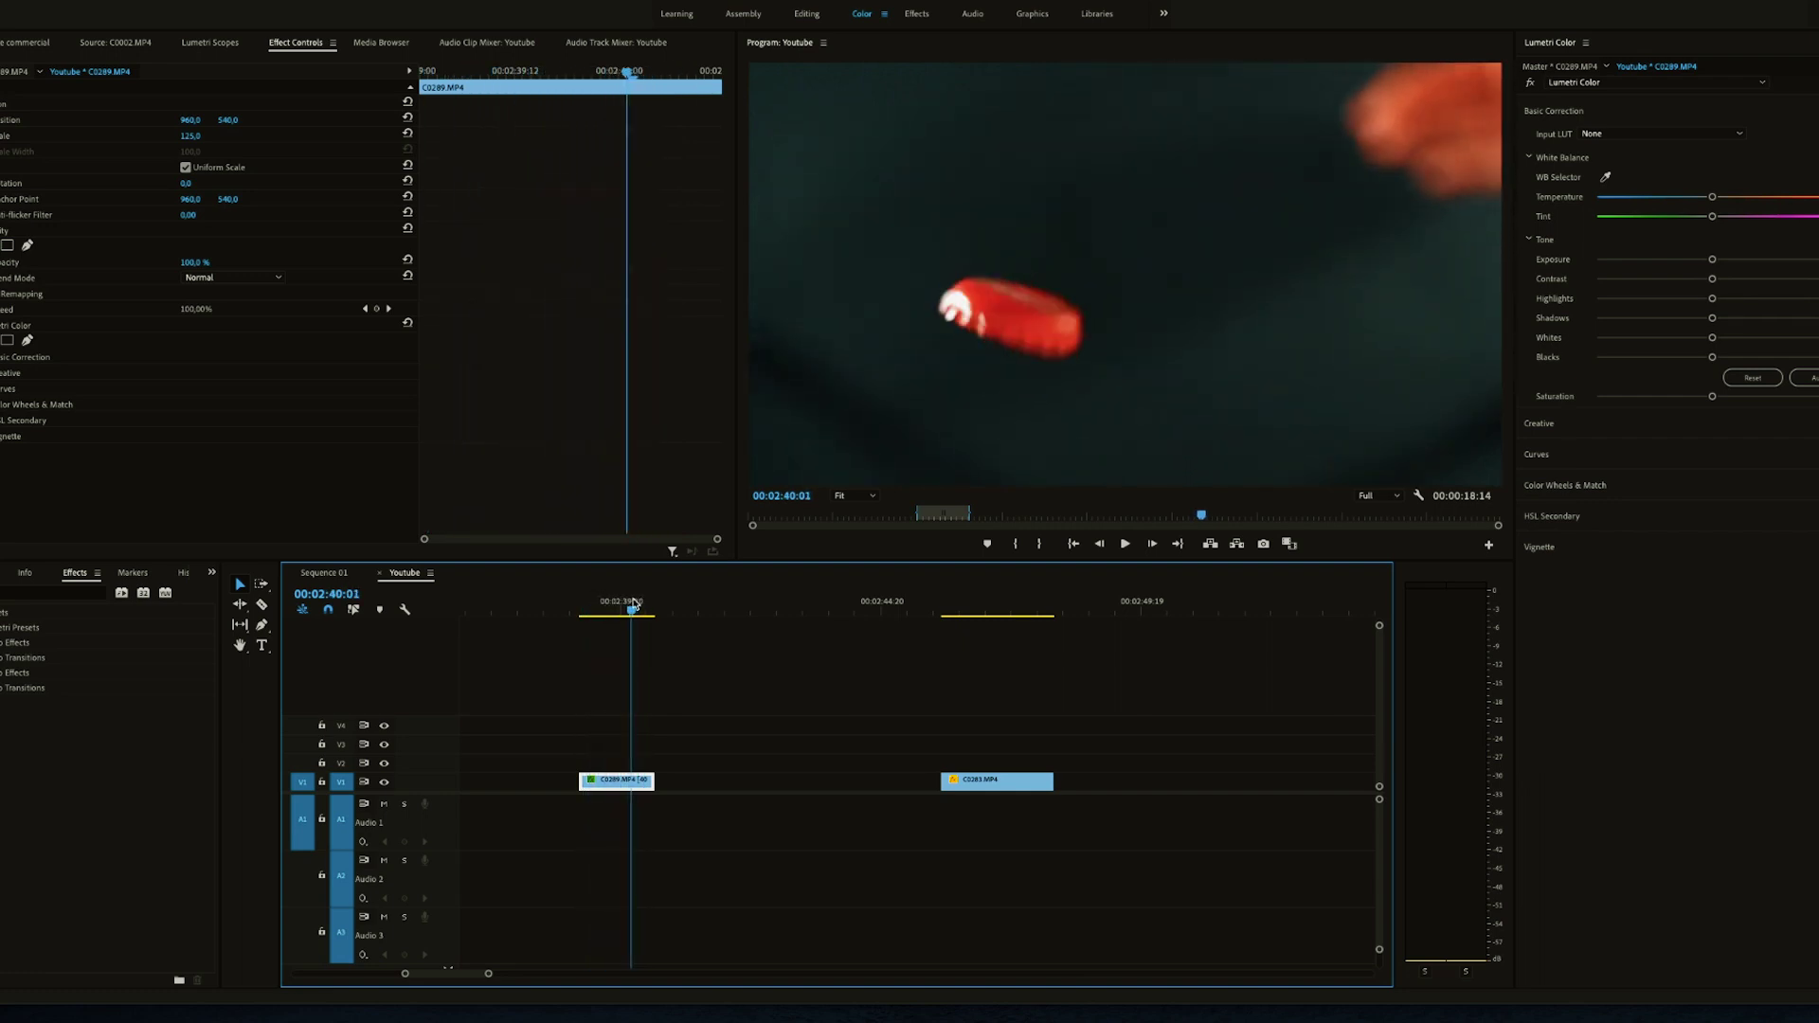
# Change the bottle-cap clip to 15% speed and play it from the start.
pyautogui.rightClick(623, 784)
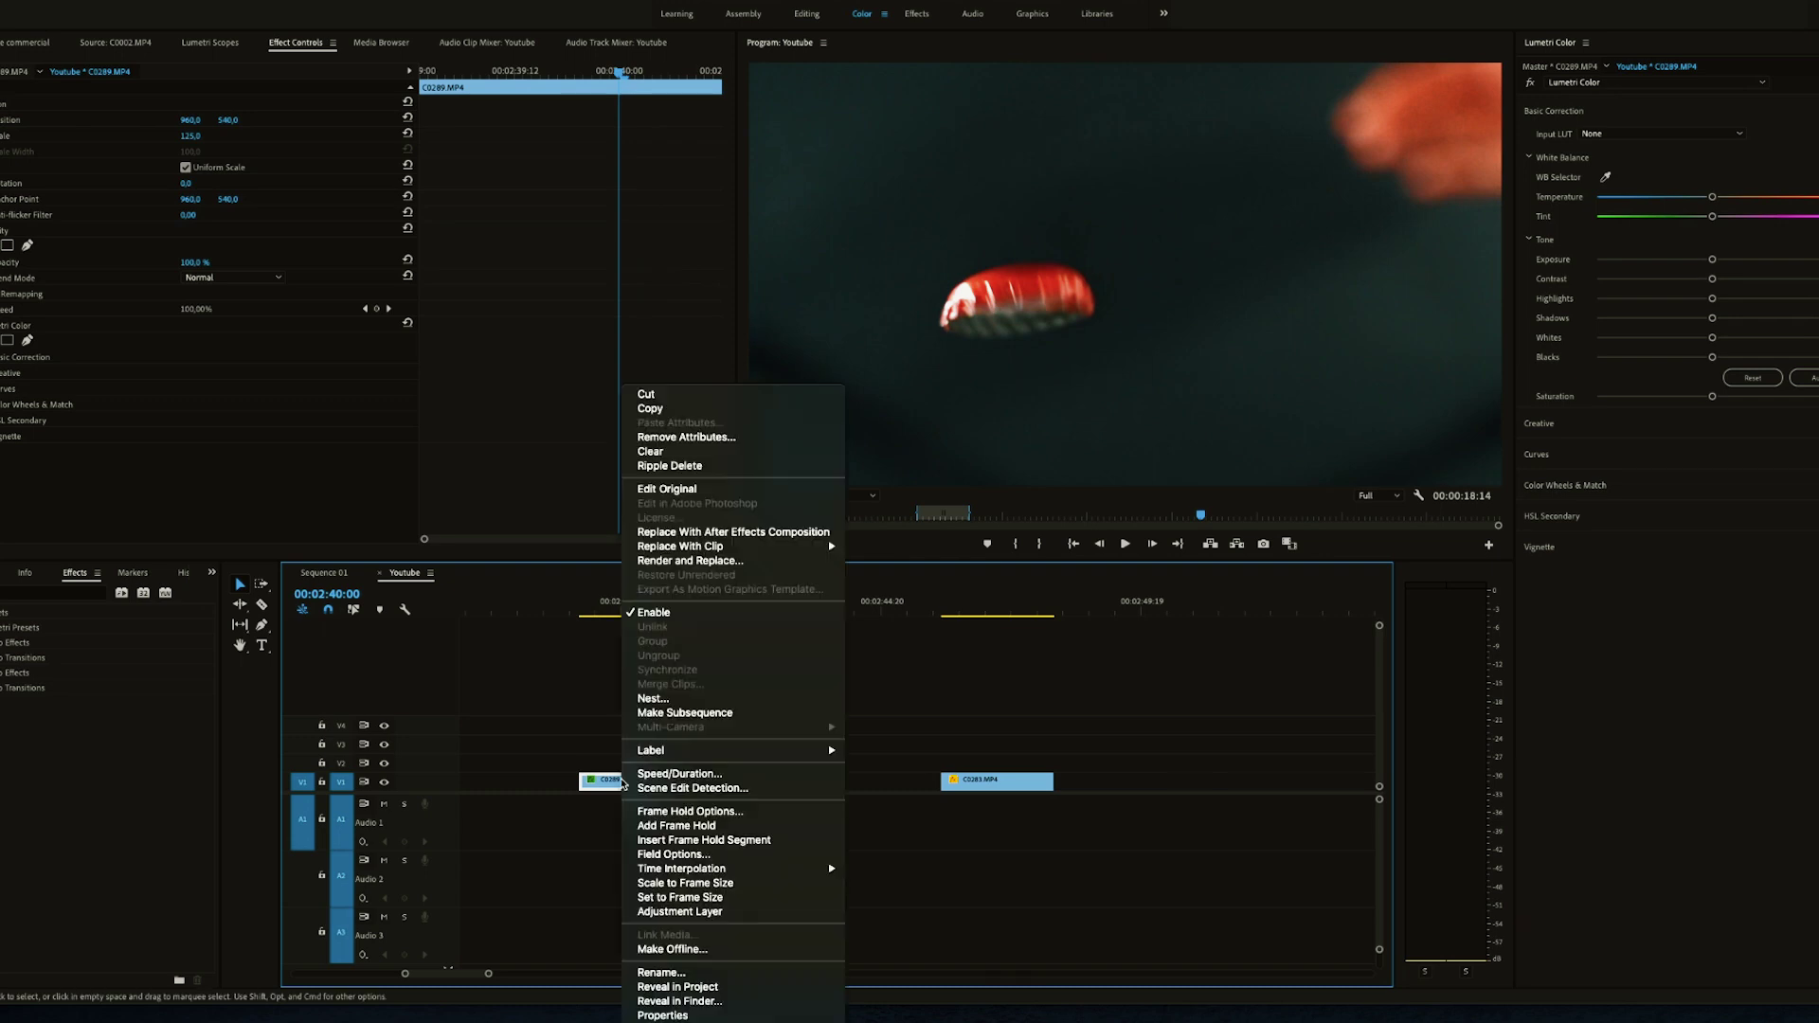
pyautogui.click(720, 775)
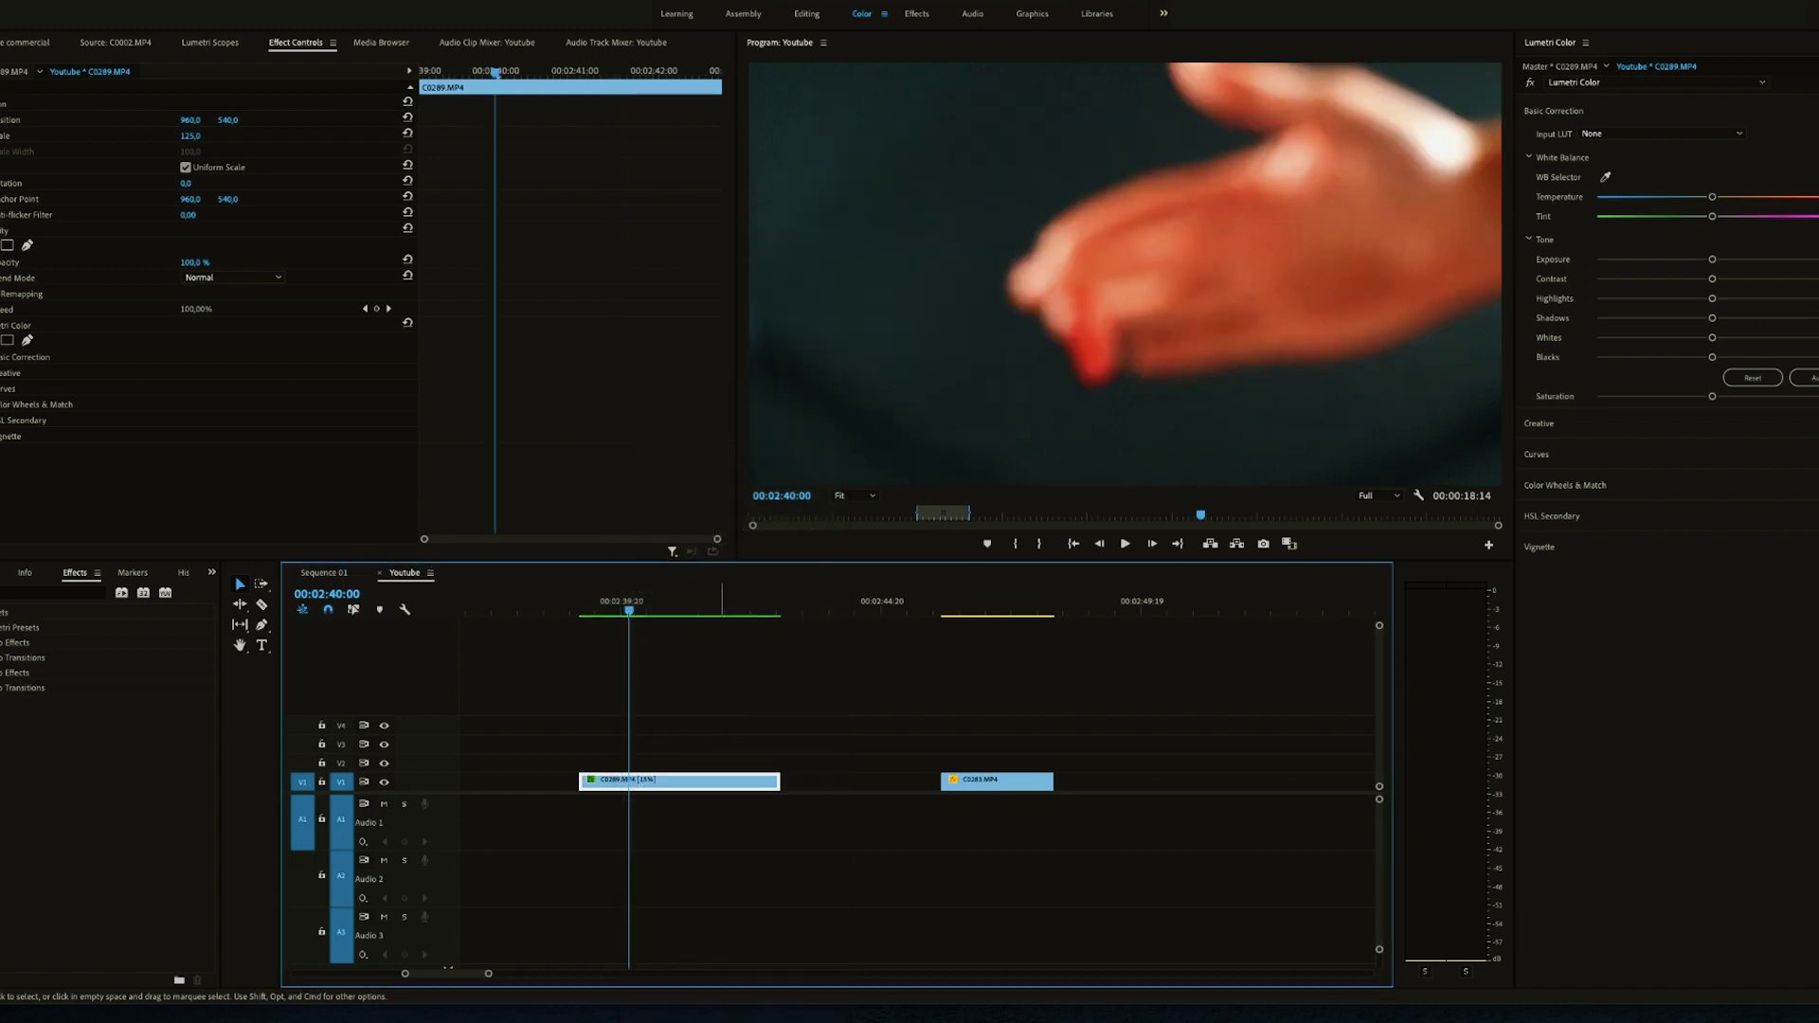
pyautogui.moveTo(583, 607); pyautogui.dragTo(591, 606)
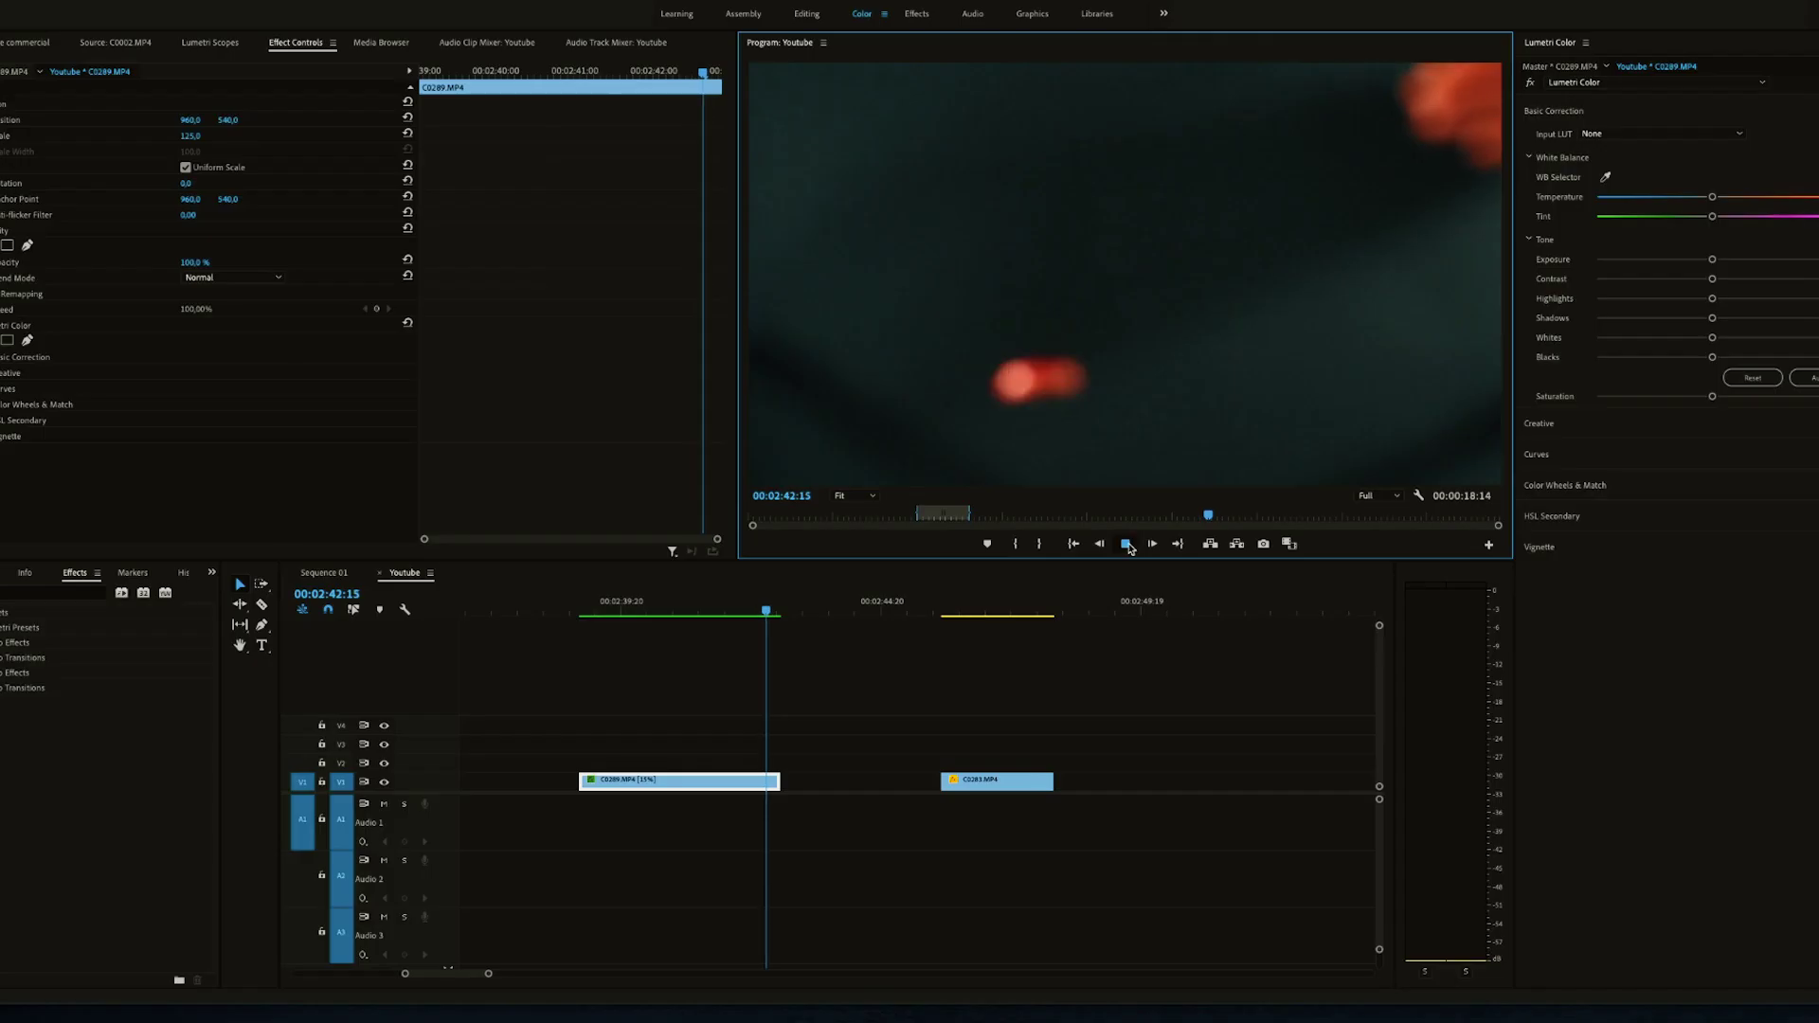
pyautogui.click(1127, 544)
# Step frame by frame through the 15% clip, play a stretch, then scrub back near its start.
pyautogui.click(581, 605)
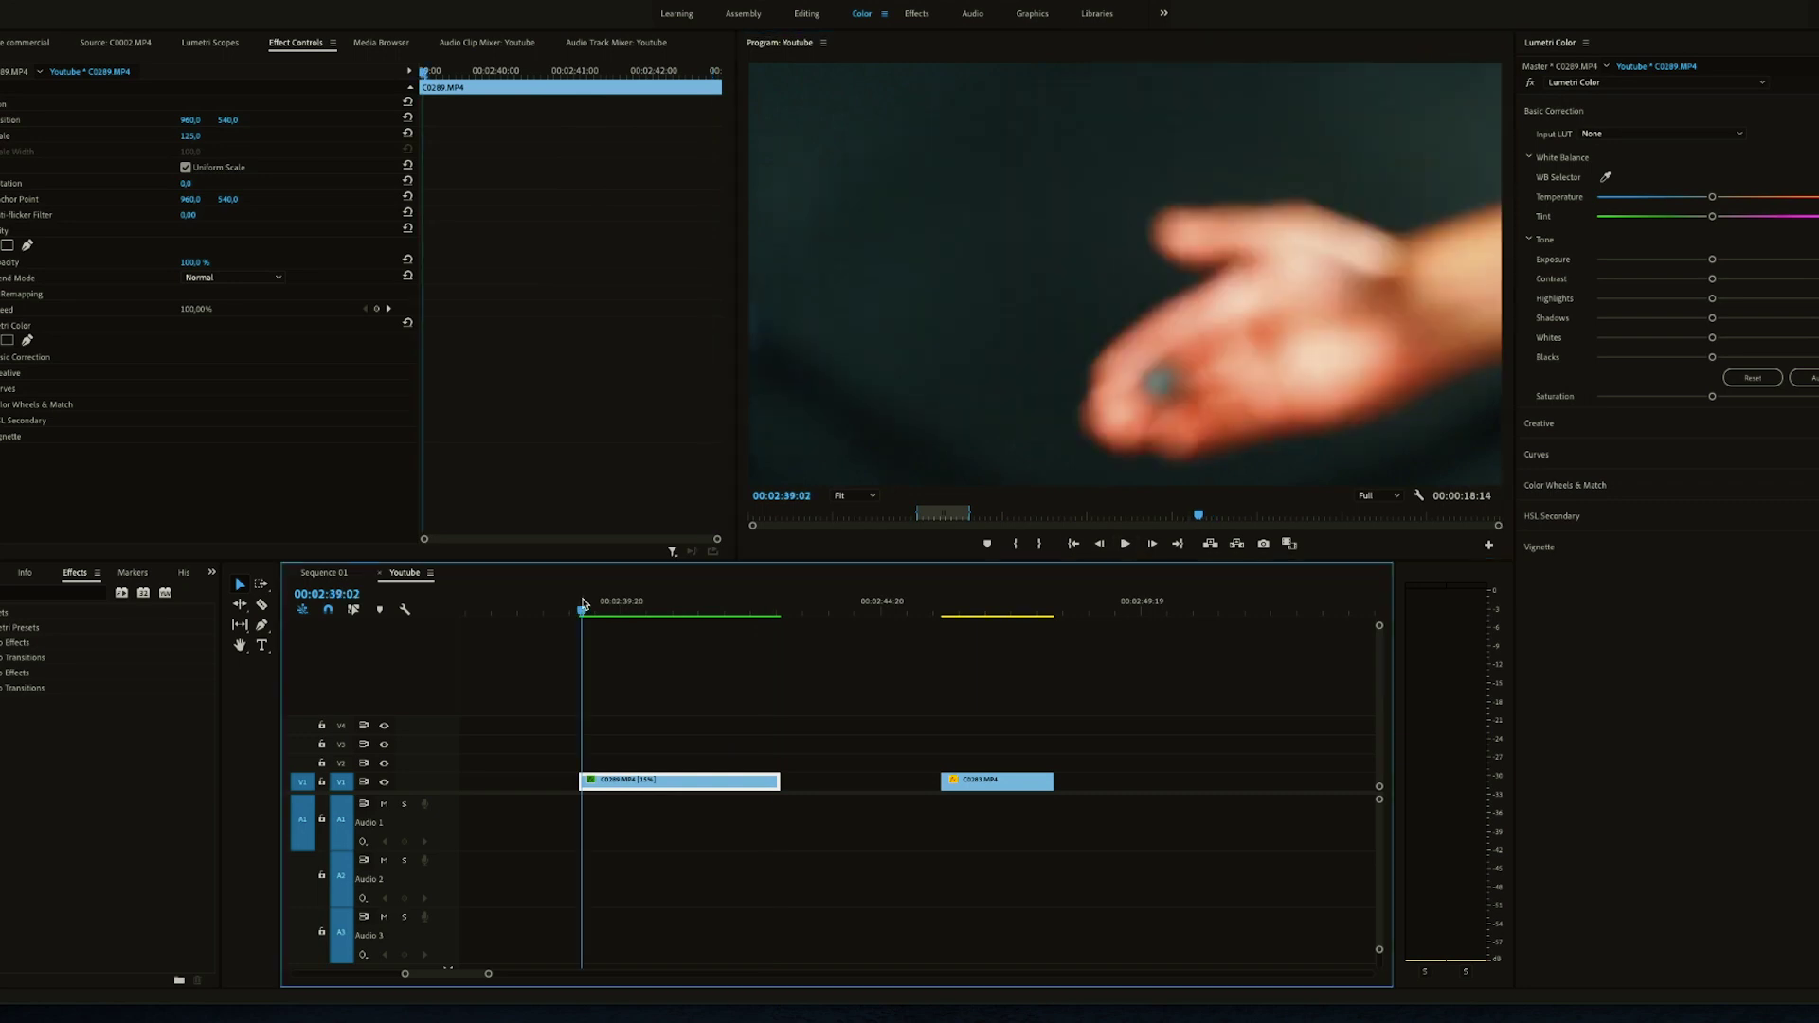
pyautogui.press('Right')
pyautogui.press('Right')
pyautogui.press('Right')
pyautogui.press('Right')
pyautogui.press('Right')
pyautogui.press('Right')
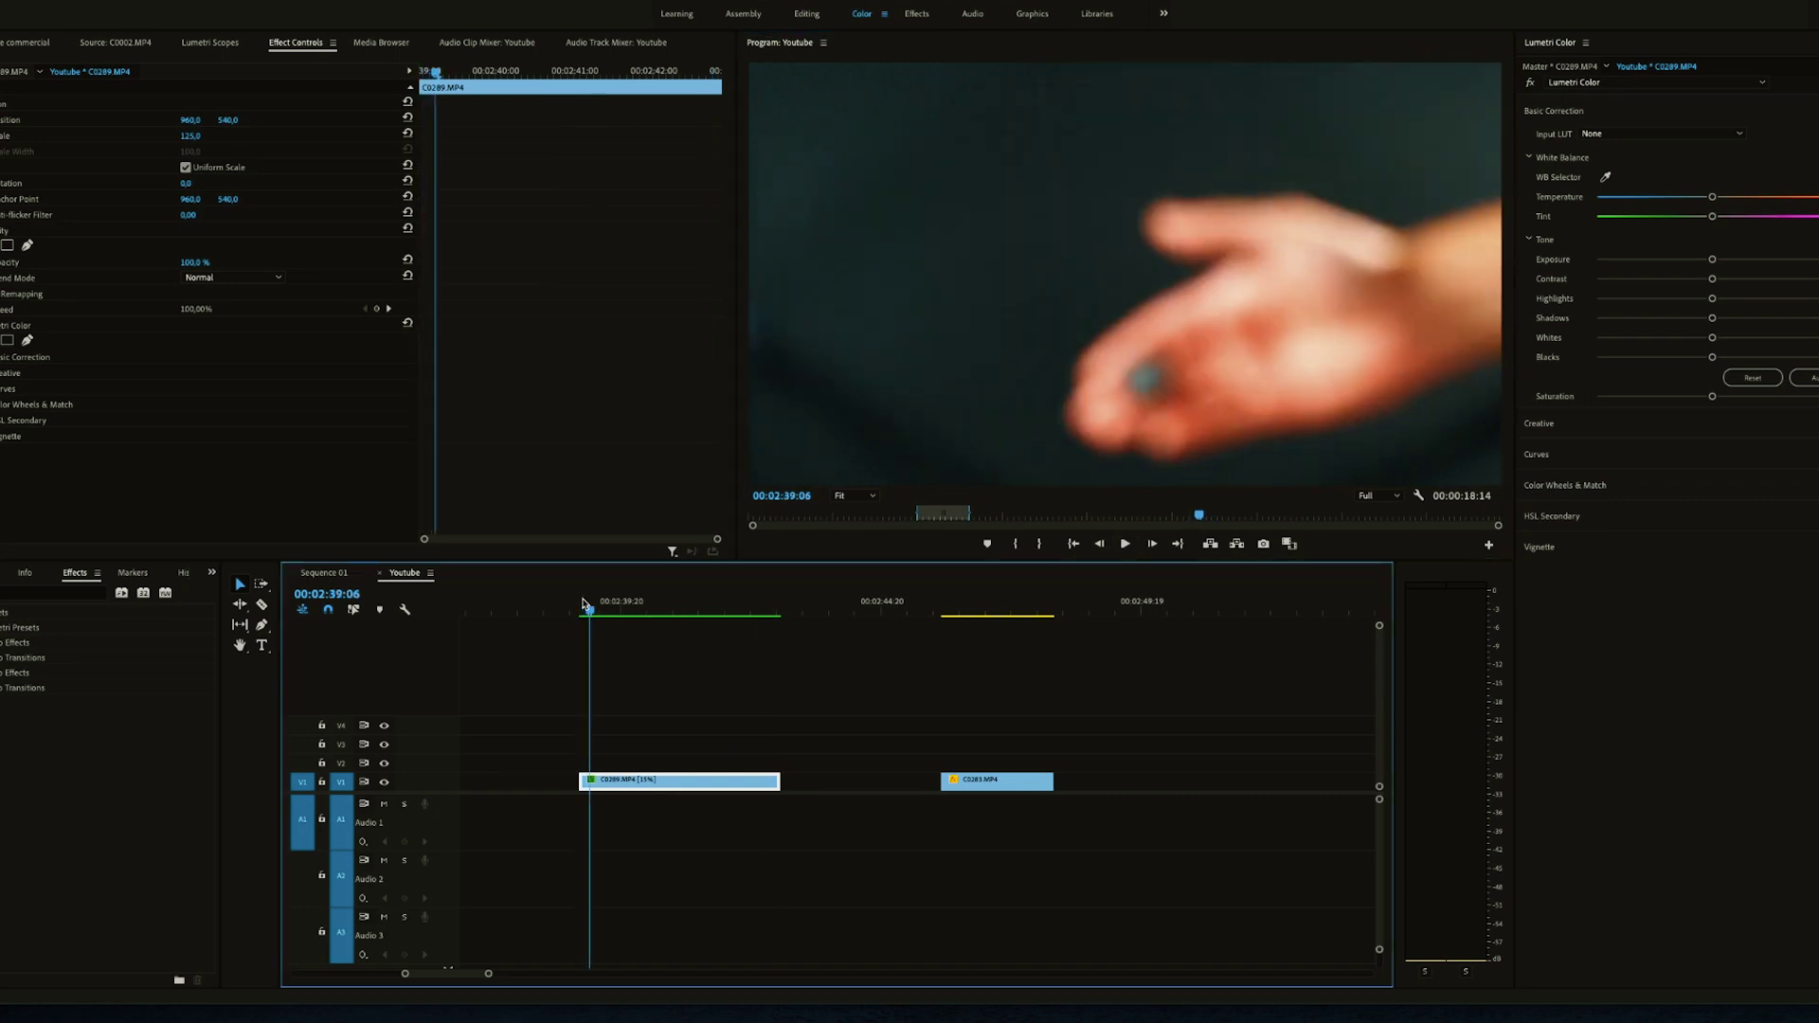
pyautogui.press('Right')
pyautogui.press('Right')
pyautogui.press('Right')
pyautogui.press('Right')
pyautogui.press('Right')
pyautogui.press('Right')
pyautogui.press('Right')
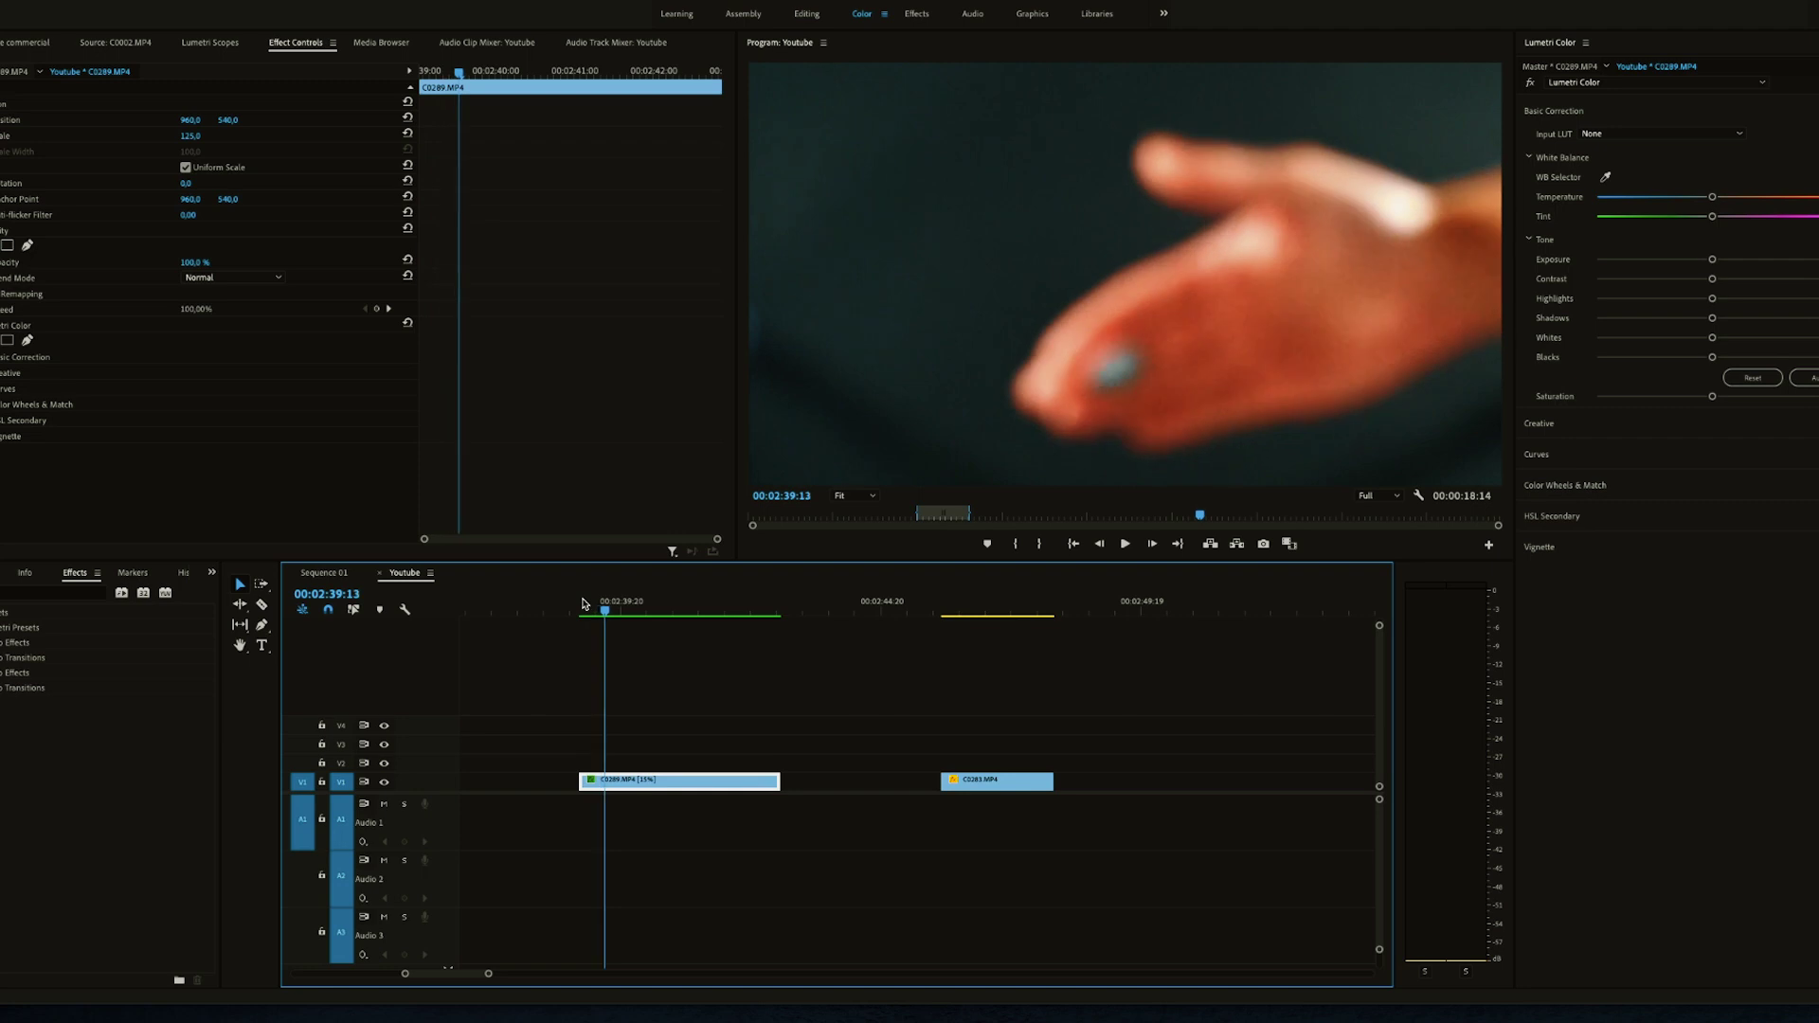
pyautogui.press('Right')
pyautogui.press('Right')
pyautogui.press('Right')
pyautogui.press('Right')
pyautogui.press('Right')
pyautogui.press('Right')
pyautogui.press('Right')
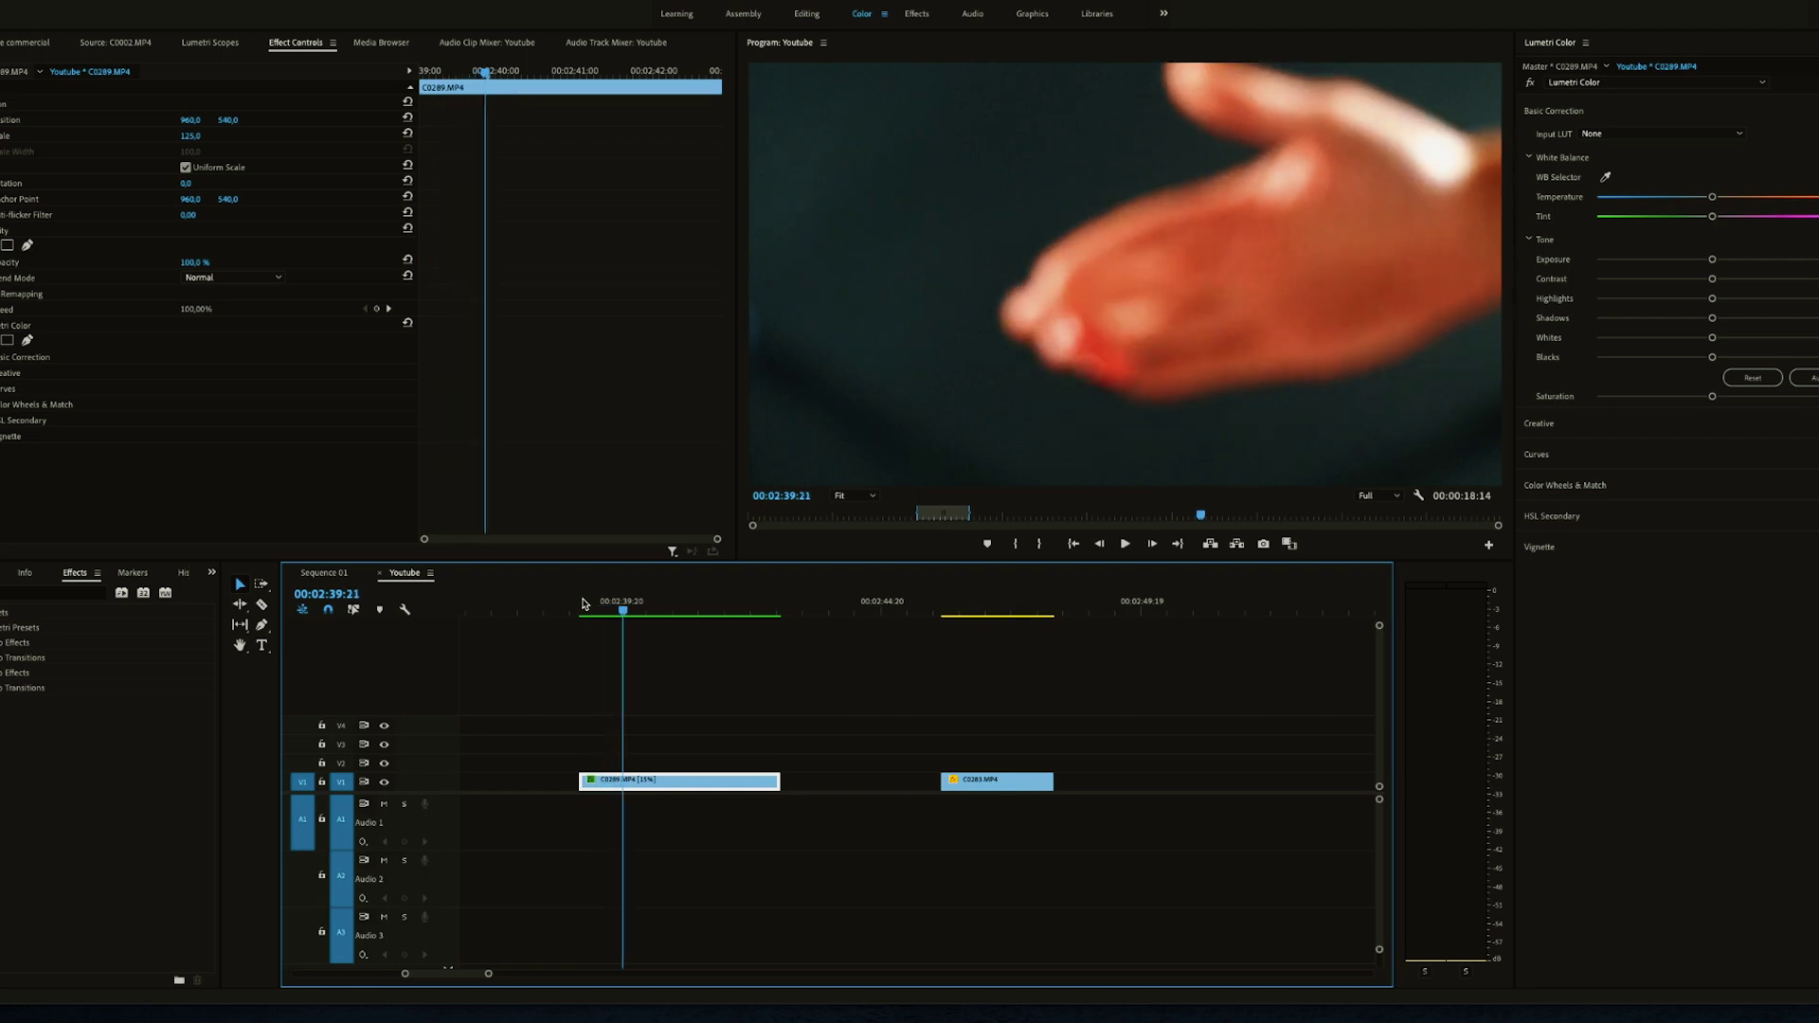
pyautogui.press('Right')
pyautogui.press('Right')
pyautogui.press('Right')
pyautogui.press('Right')
pyautogui.press('Right')
pyautogui.press('Right')
pyautogui.press('Right')
pyautogui.press('Right')
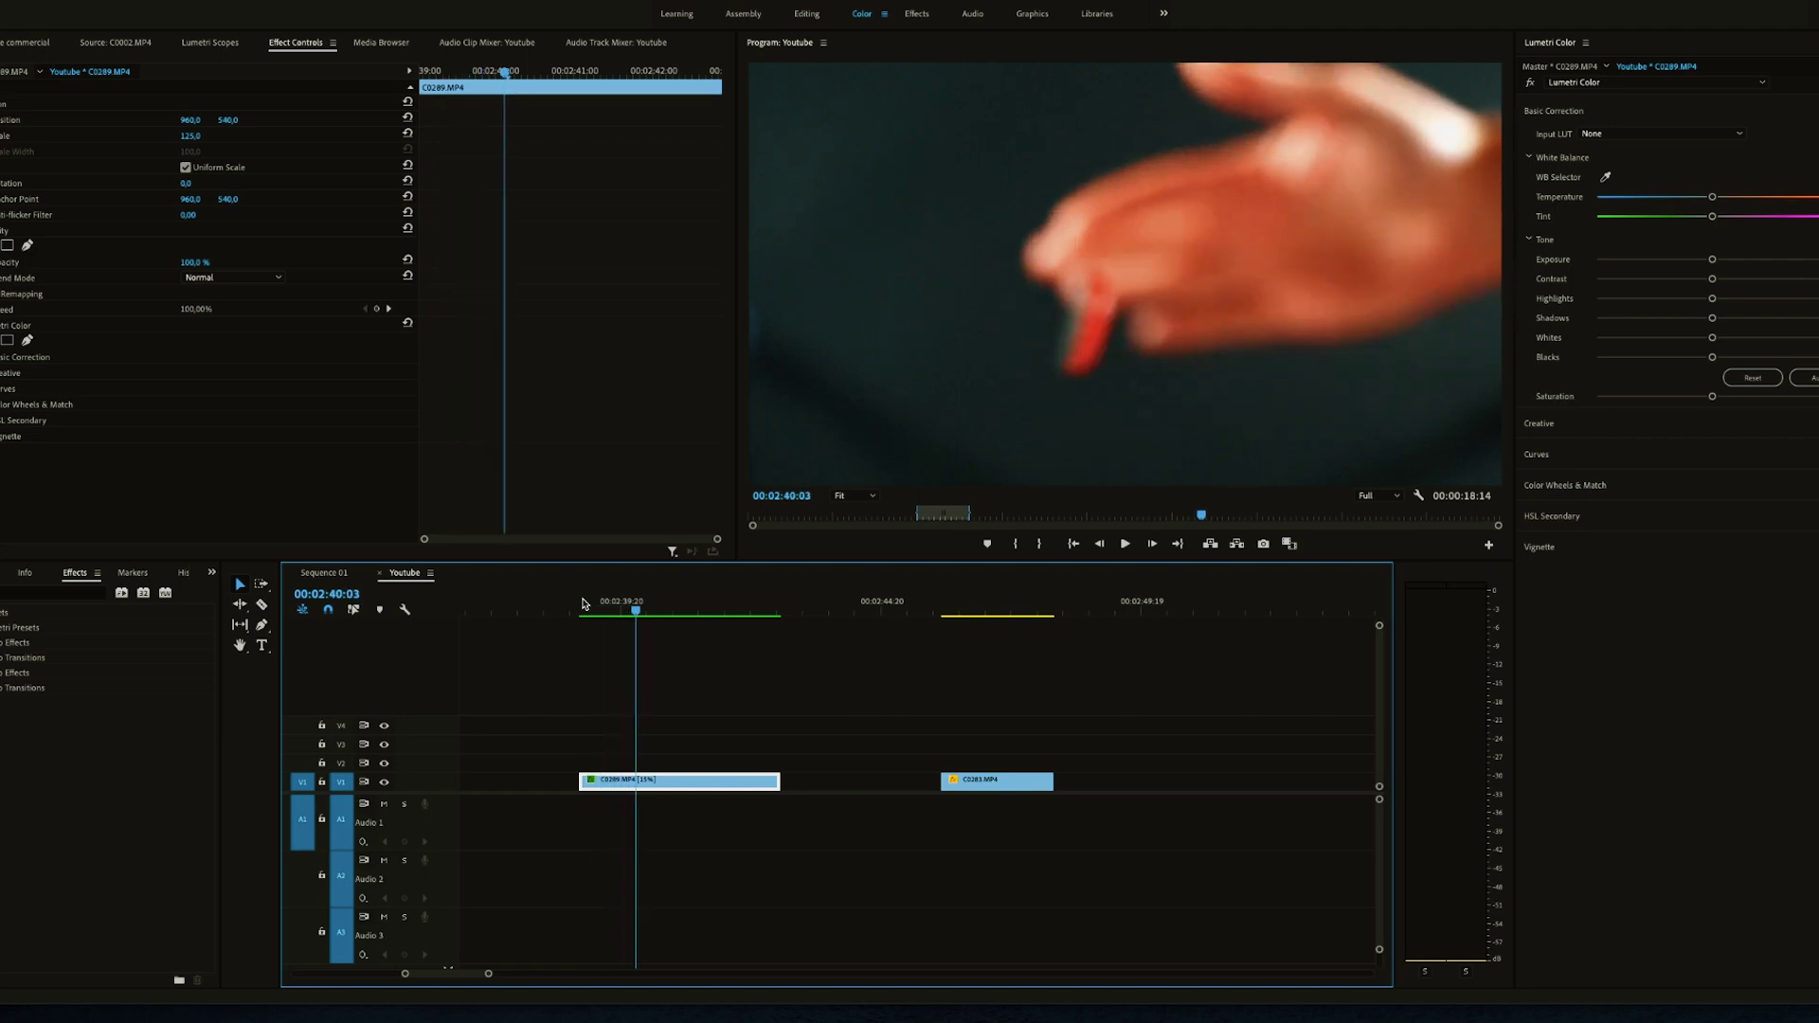
pyautogui.press('Right')
pyautogui.press('Right')
pyautogui.press('Right')
pyautogui.press('Right')
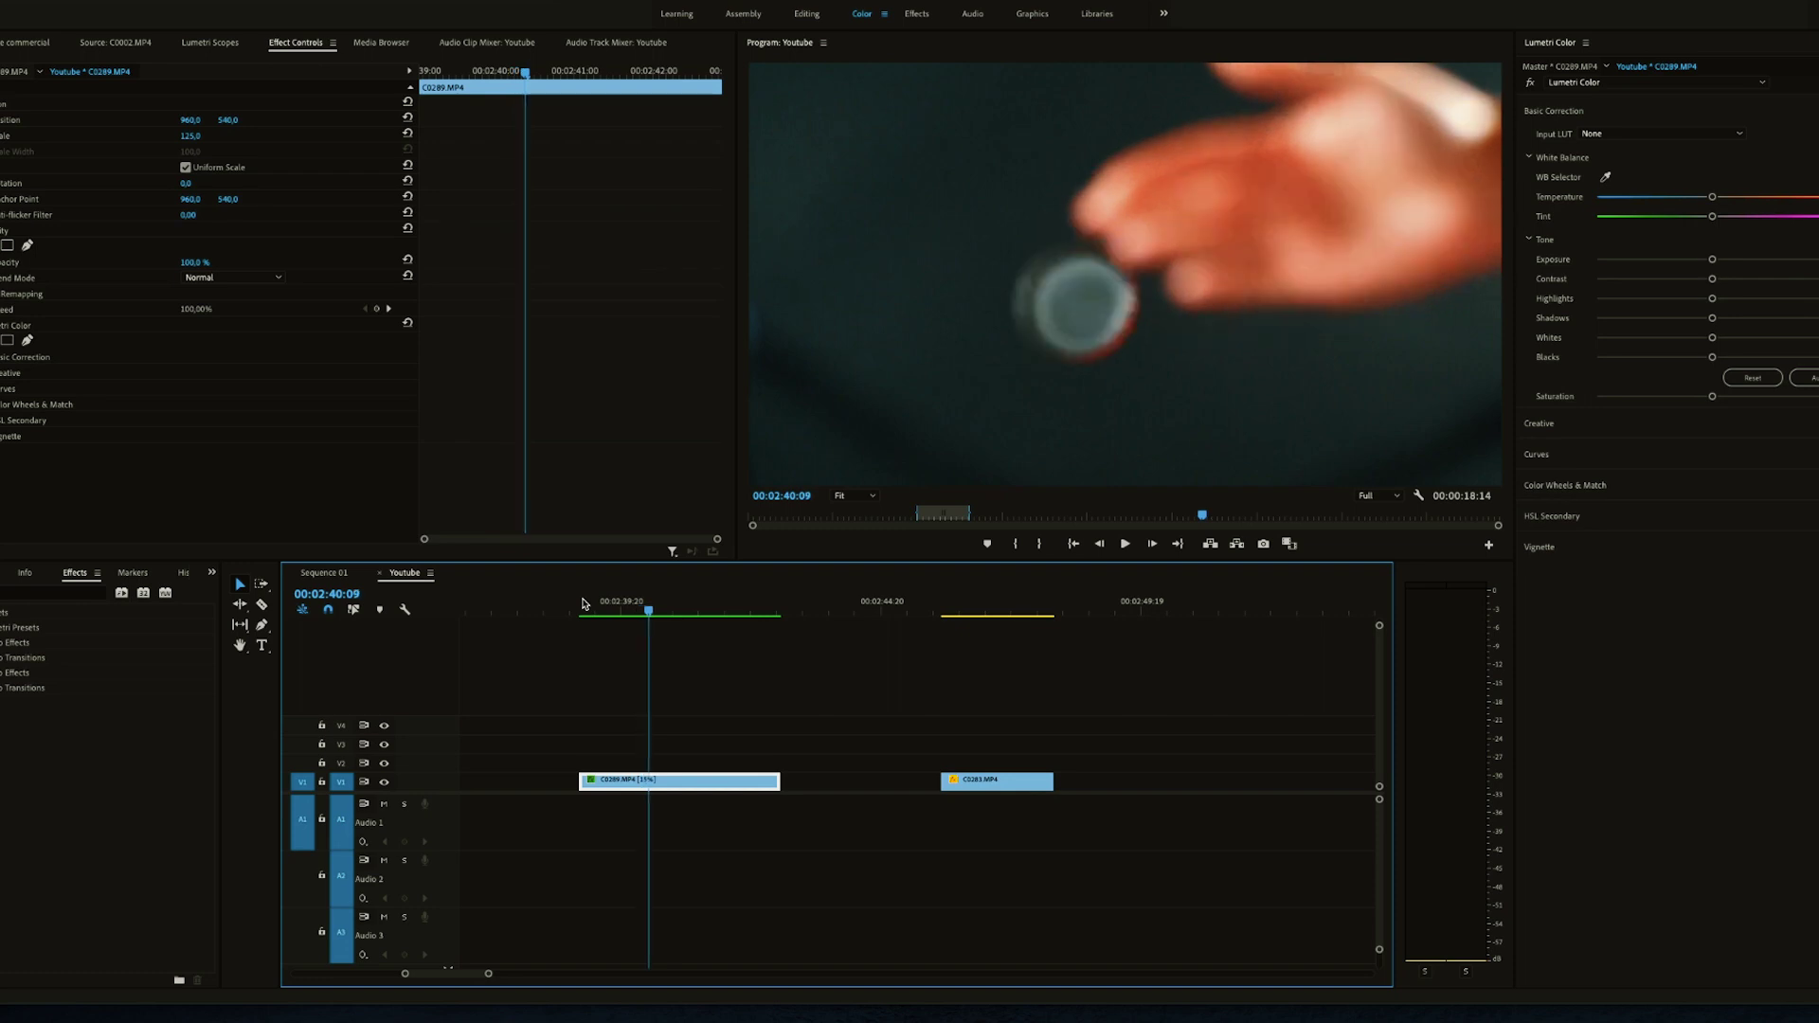
pyautogui.press('space')
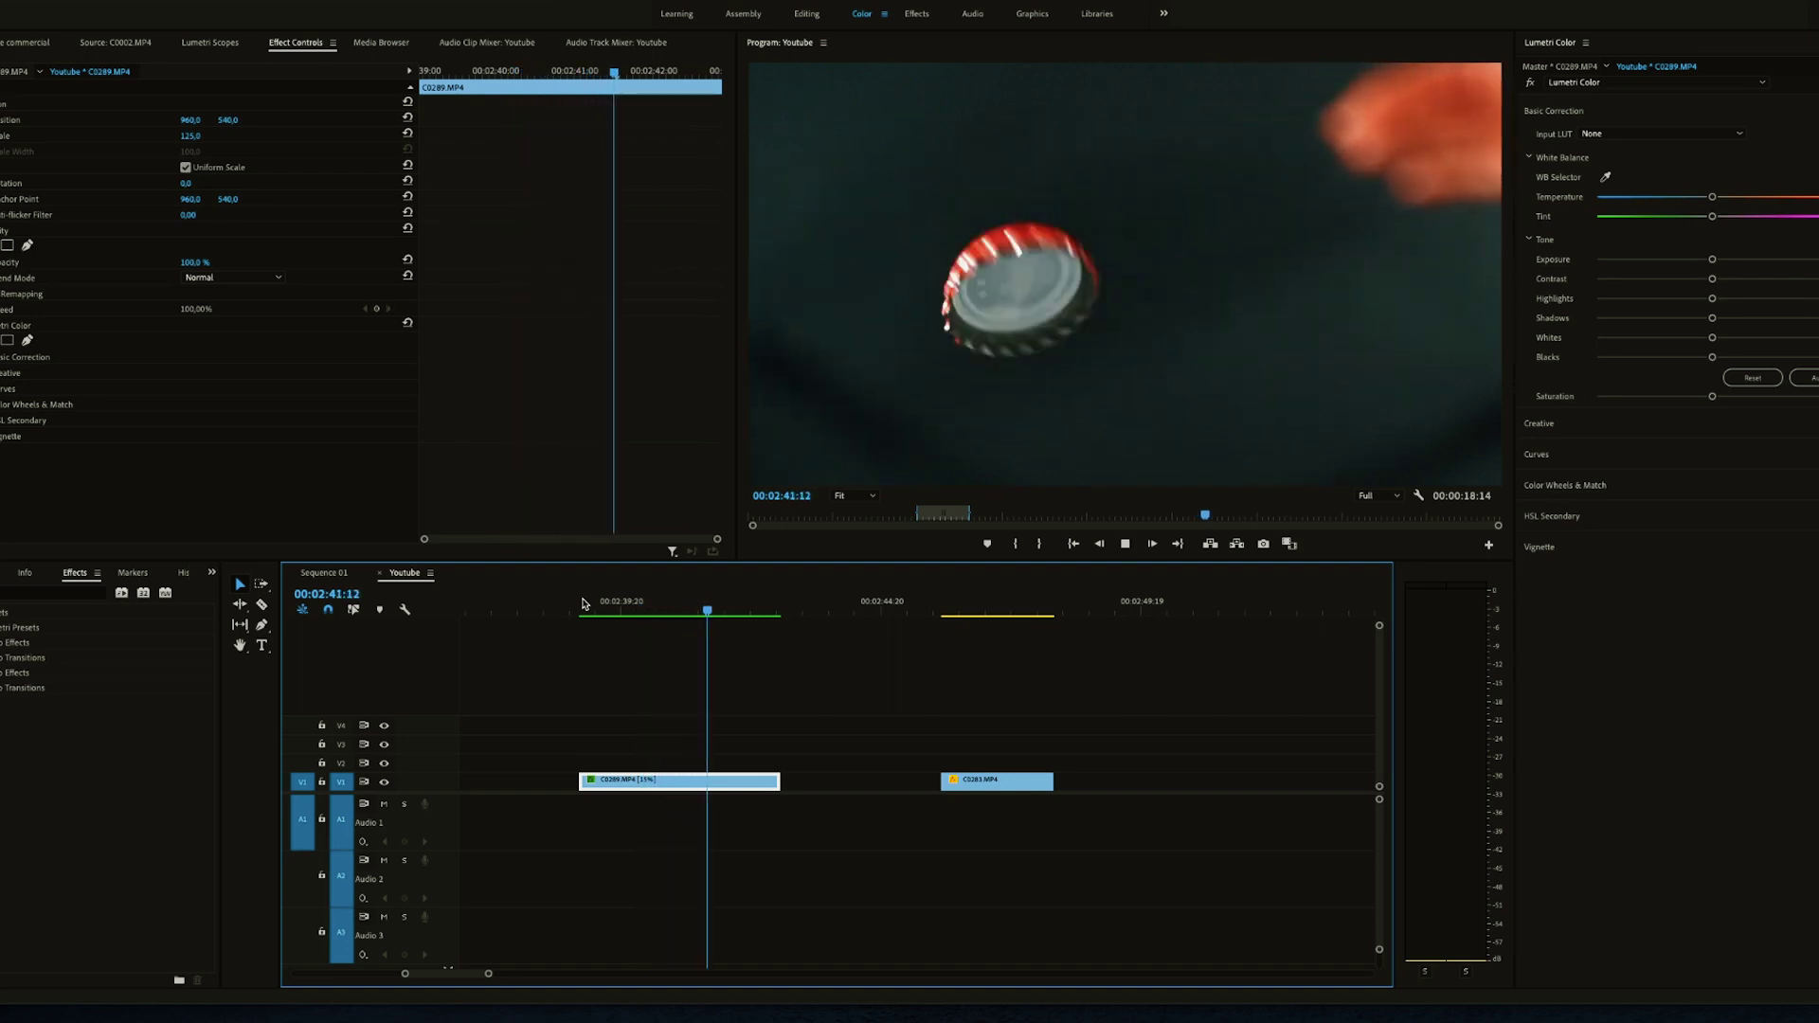
pyautogui.press('space')
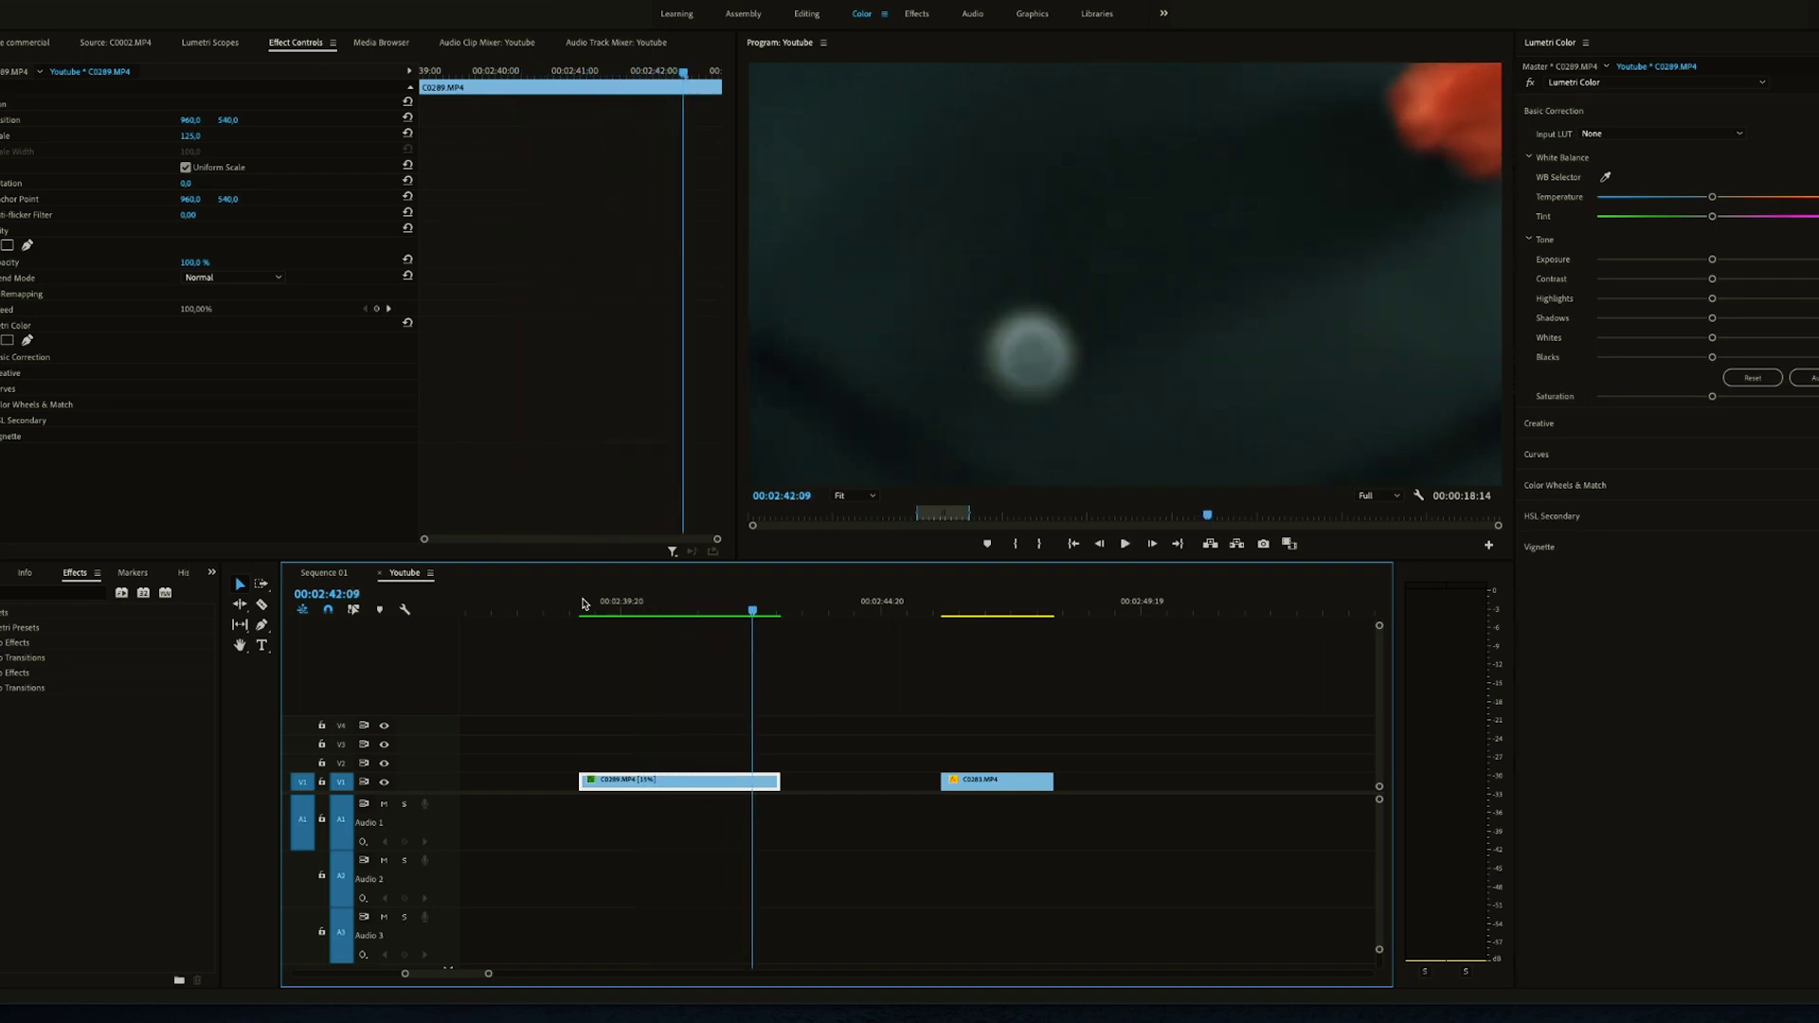
pyautogui.moveTo(582, 604)
pyautogui.mouseDown()
pyautogui.moveTo(641, 603)
pyautogui.moveTo(614, 602)
pyautogui.mouseUp()
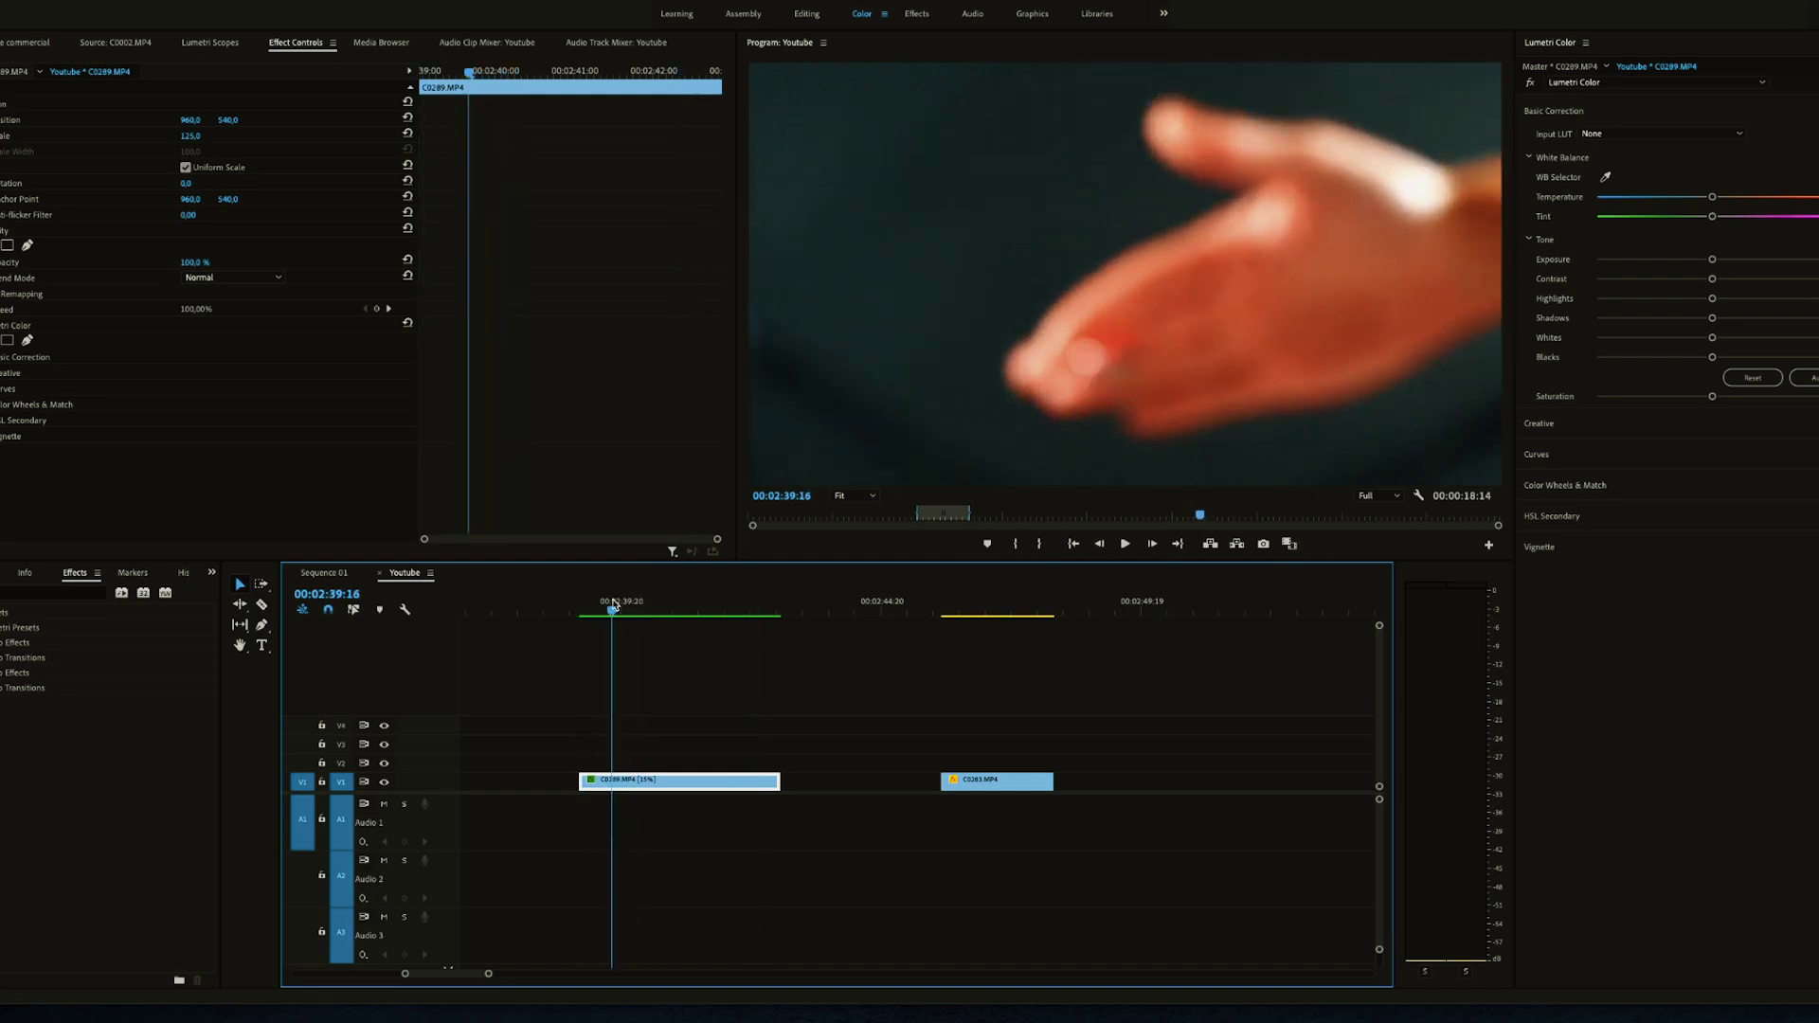
# Set the C0289.MP4 clip's Time Interpolation to Optical Flow.
pyautogui.rightClick(637, 785)
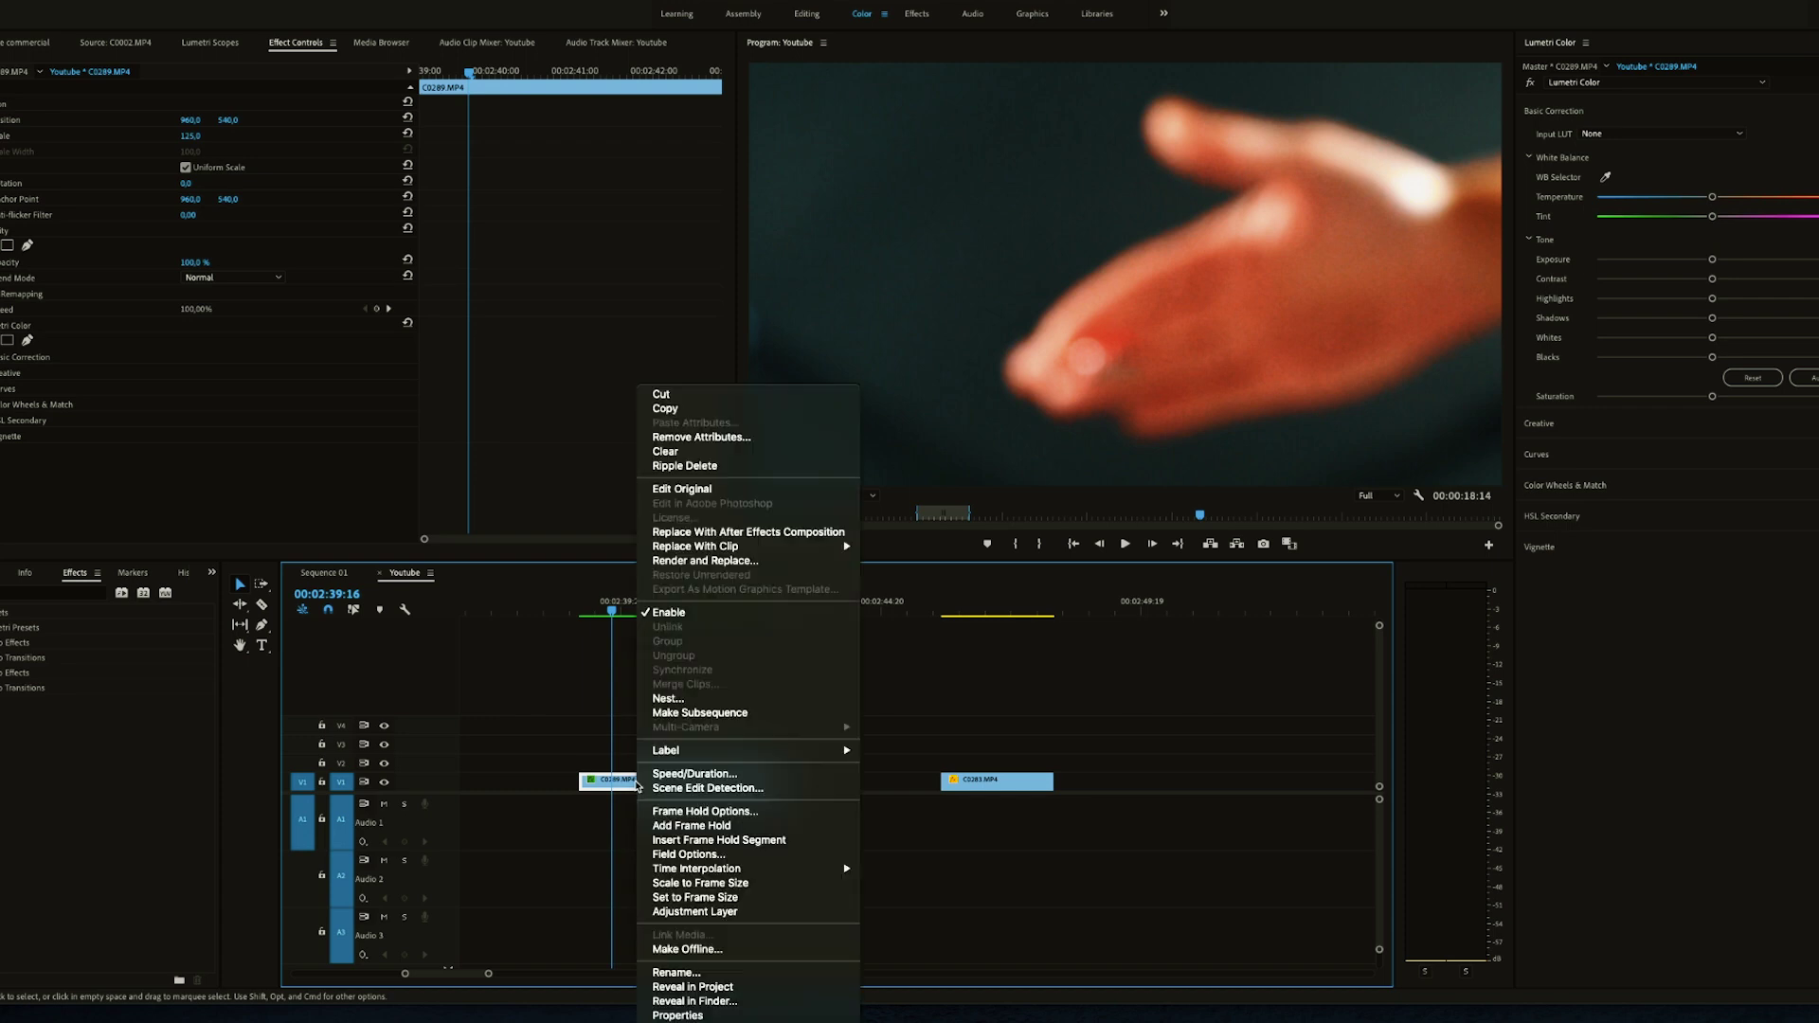
pyautogui.moveTo(755, 872)
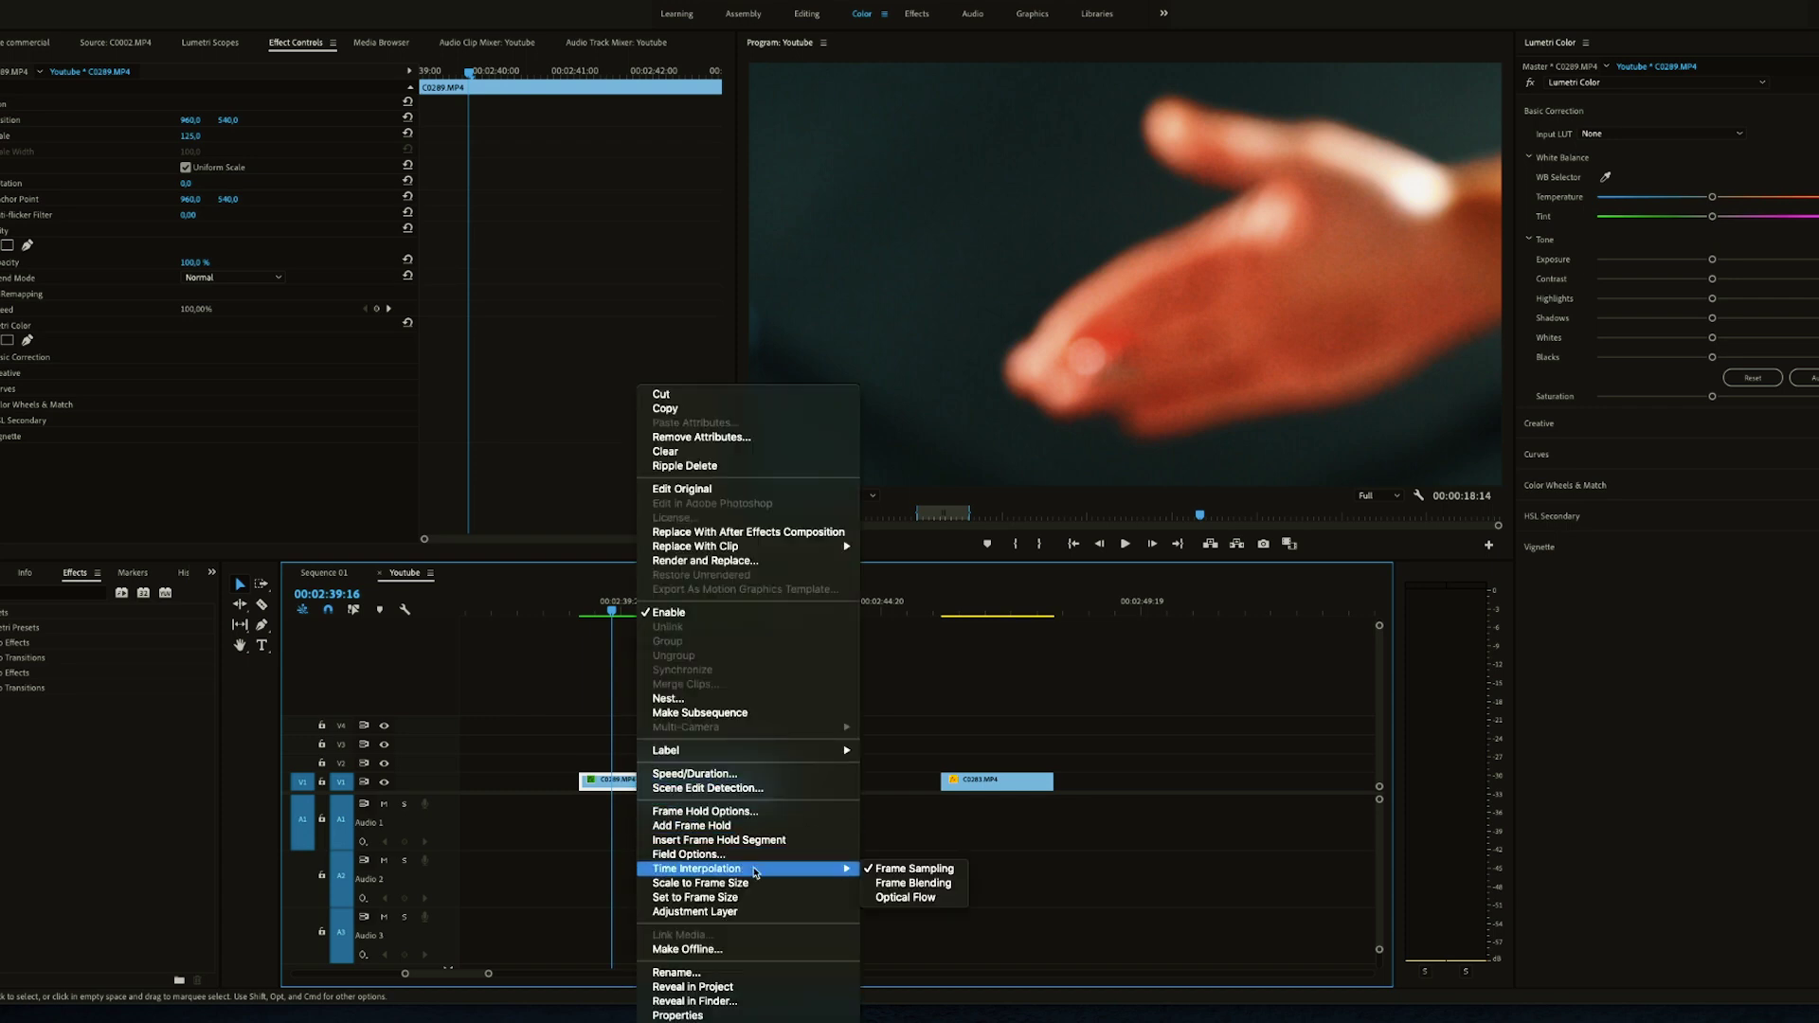
pyautogui.click(927, 898)
# Place the playhead just before the first clip.
pyautogui.click(574, 606)
pyautogui.click(797, 607)
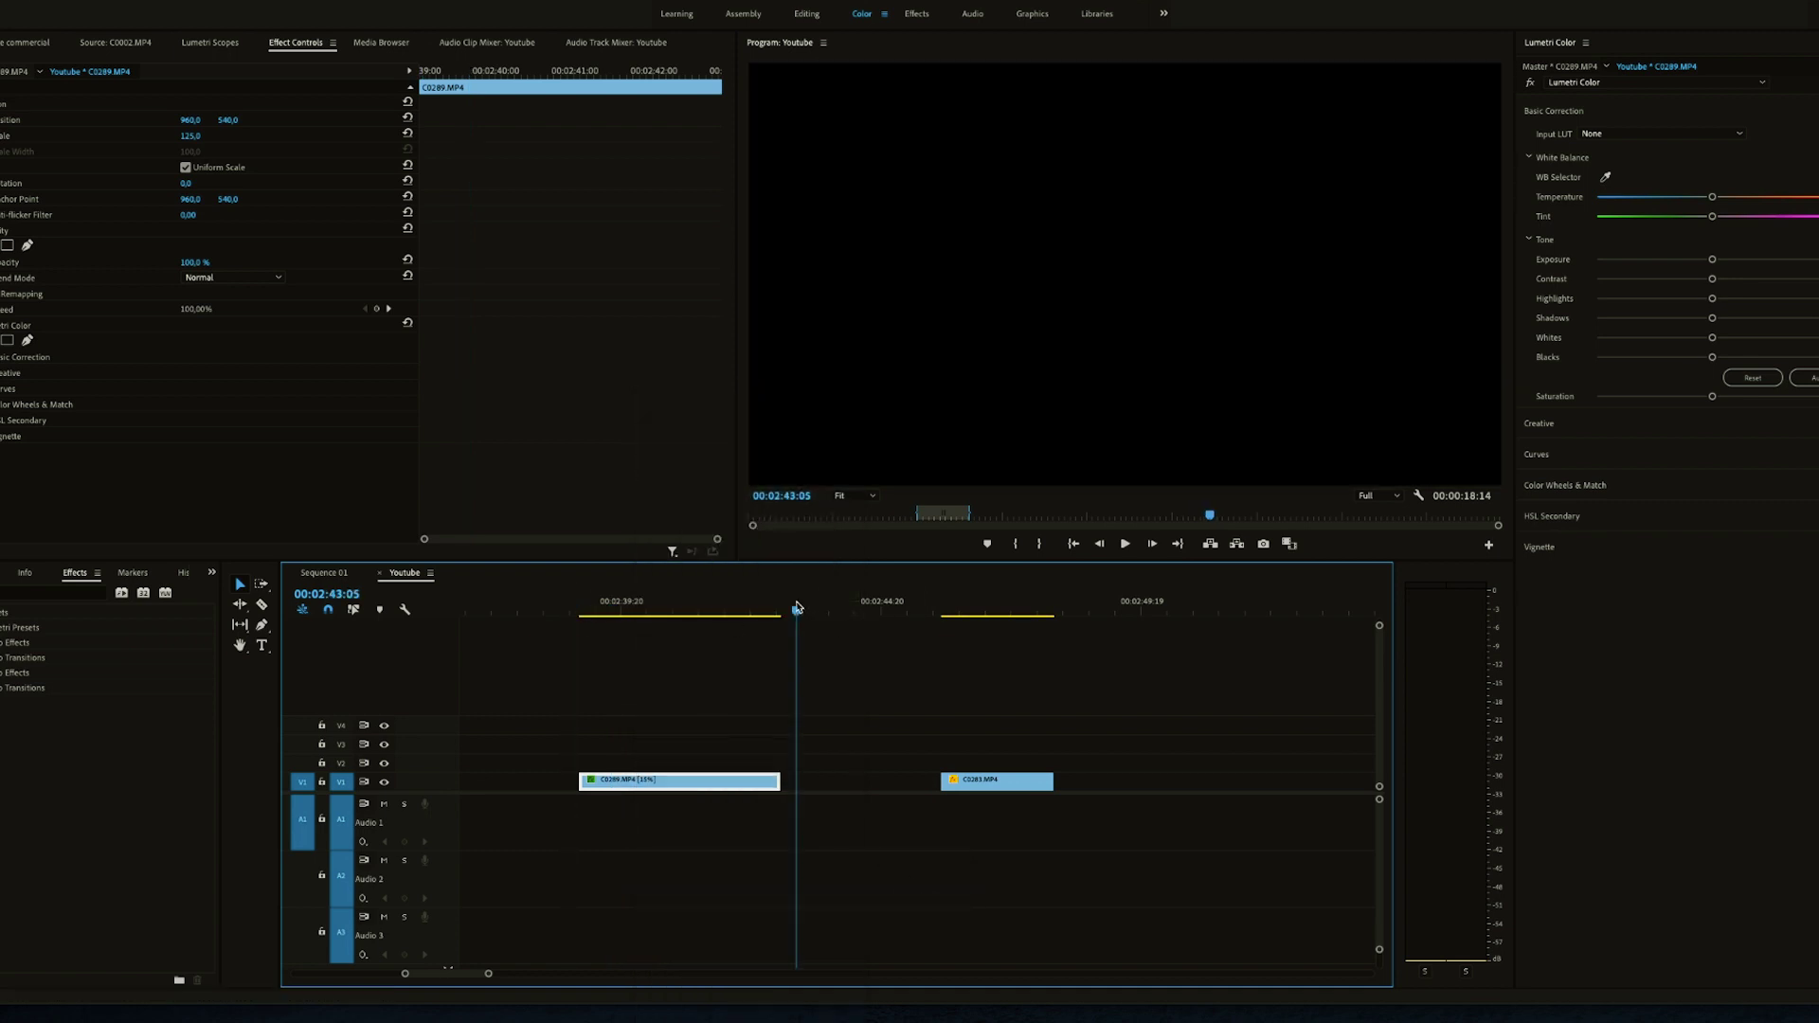
pyautogui.click(561, 603)
# Mark In and Out around the slowed clip, render In to Out, and scrub into it.
pyautogui.press('i')
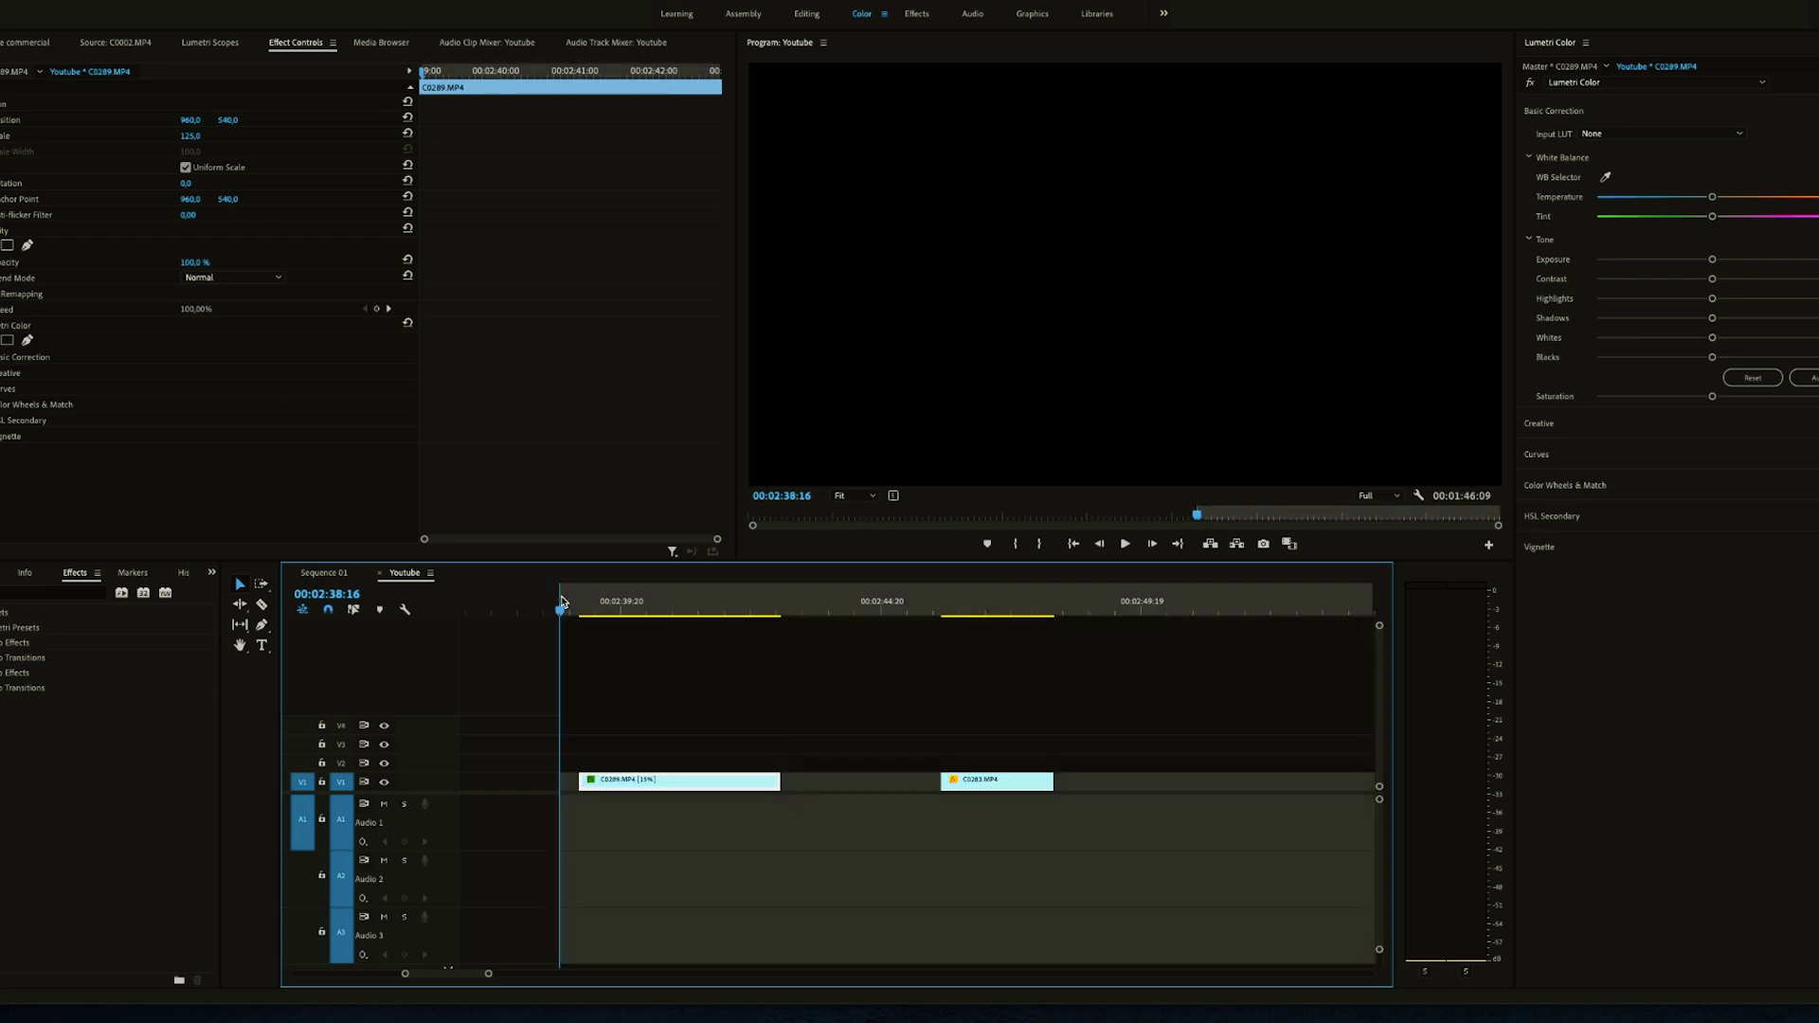
pyautogui.click(805, 609)
pyautogui.press('o')
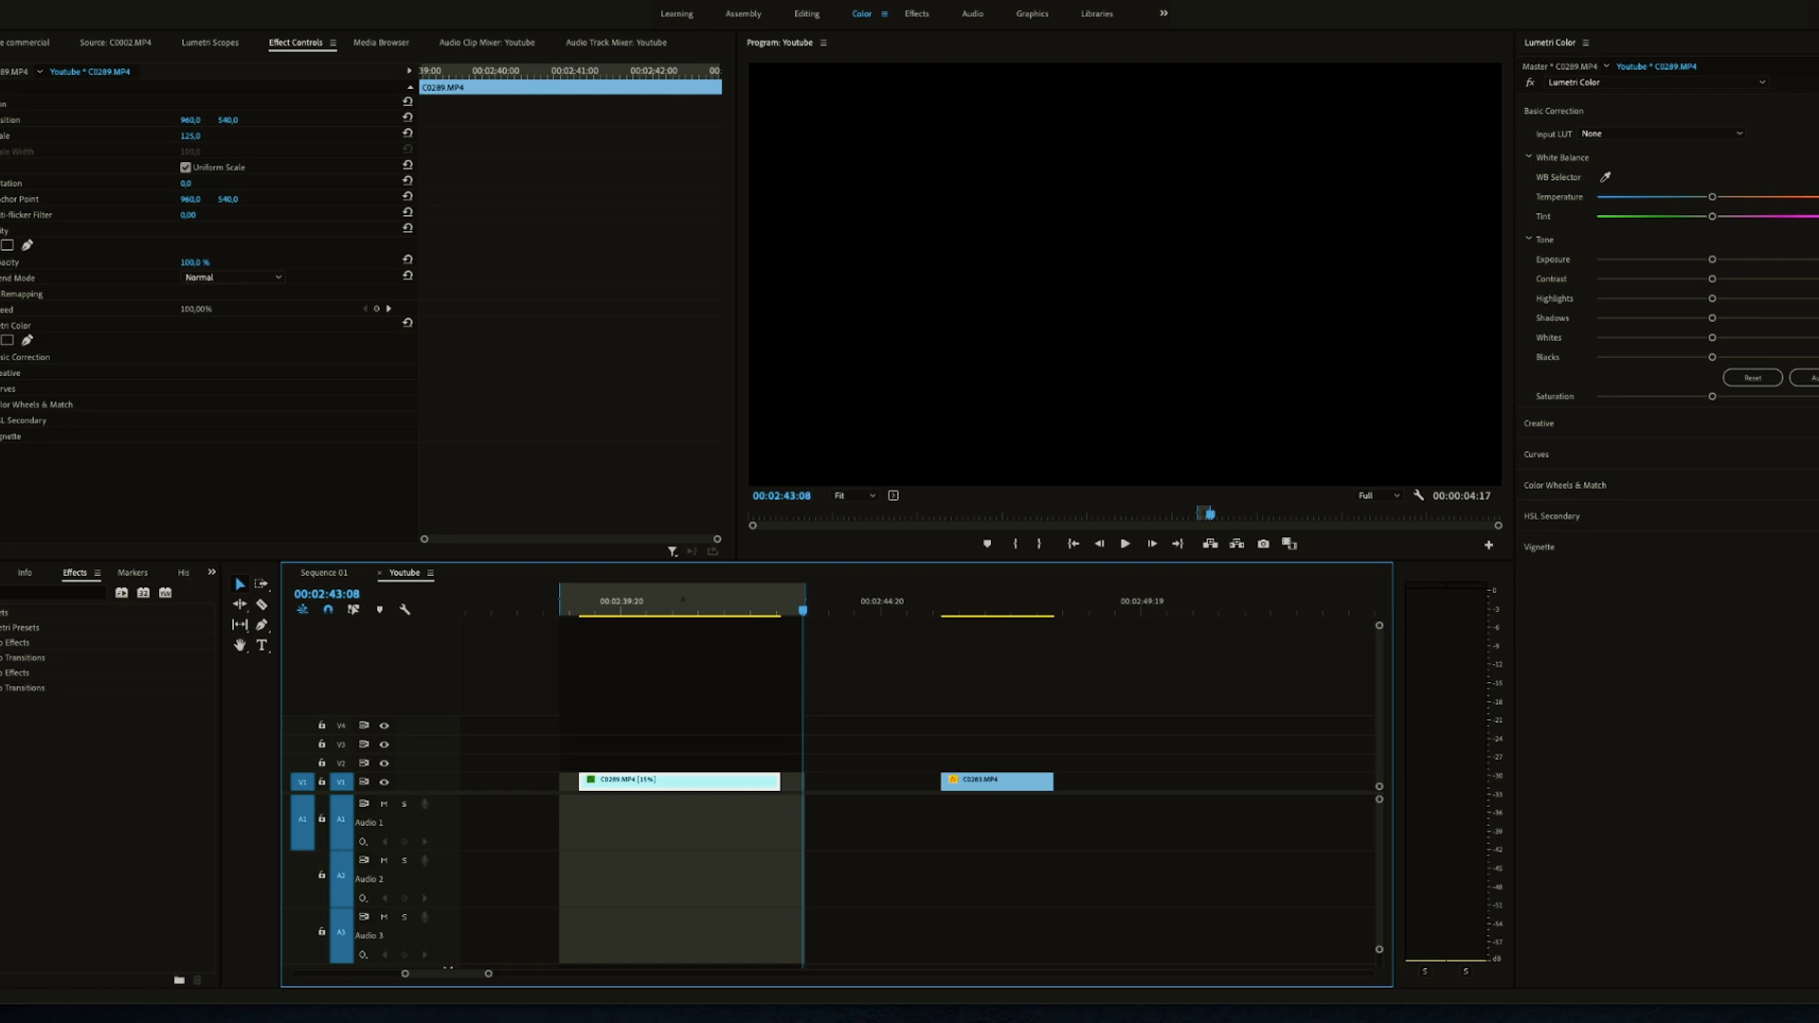
pyautogui.click(204, 3)
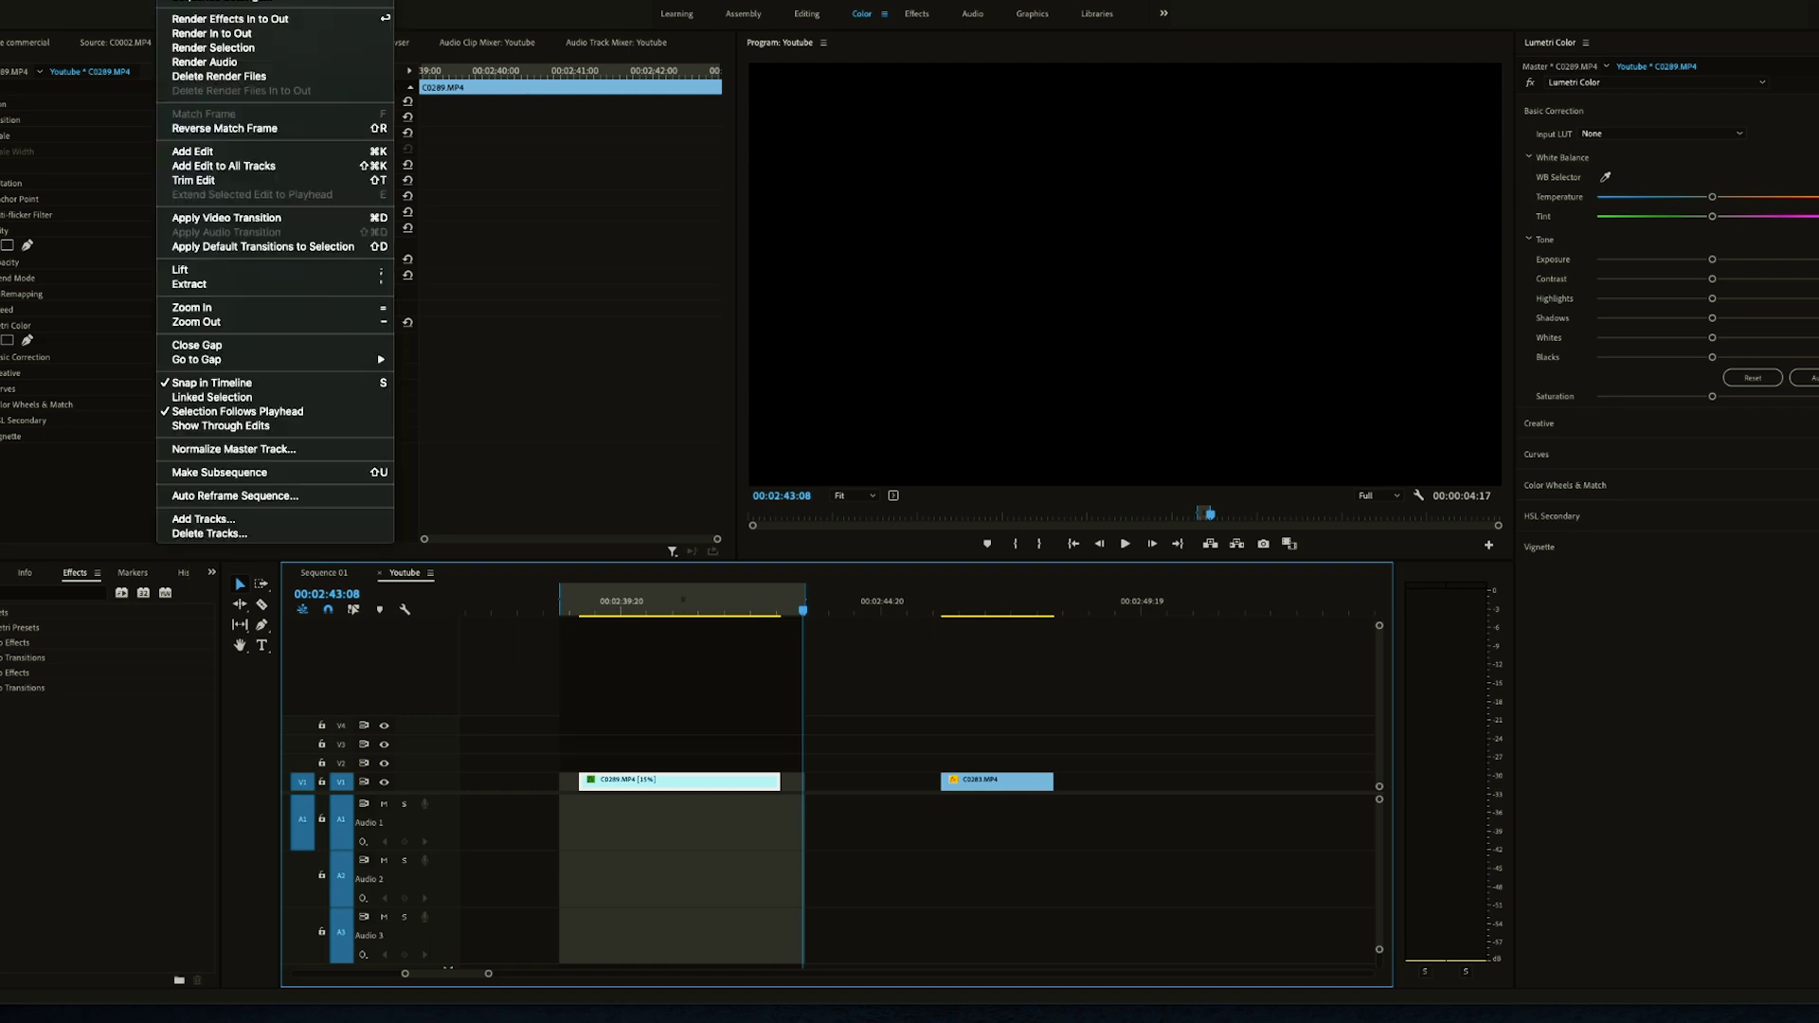
pyautogui.click(214, 36)
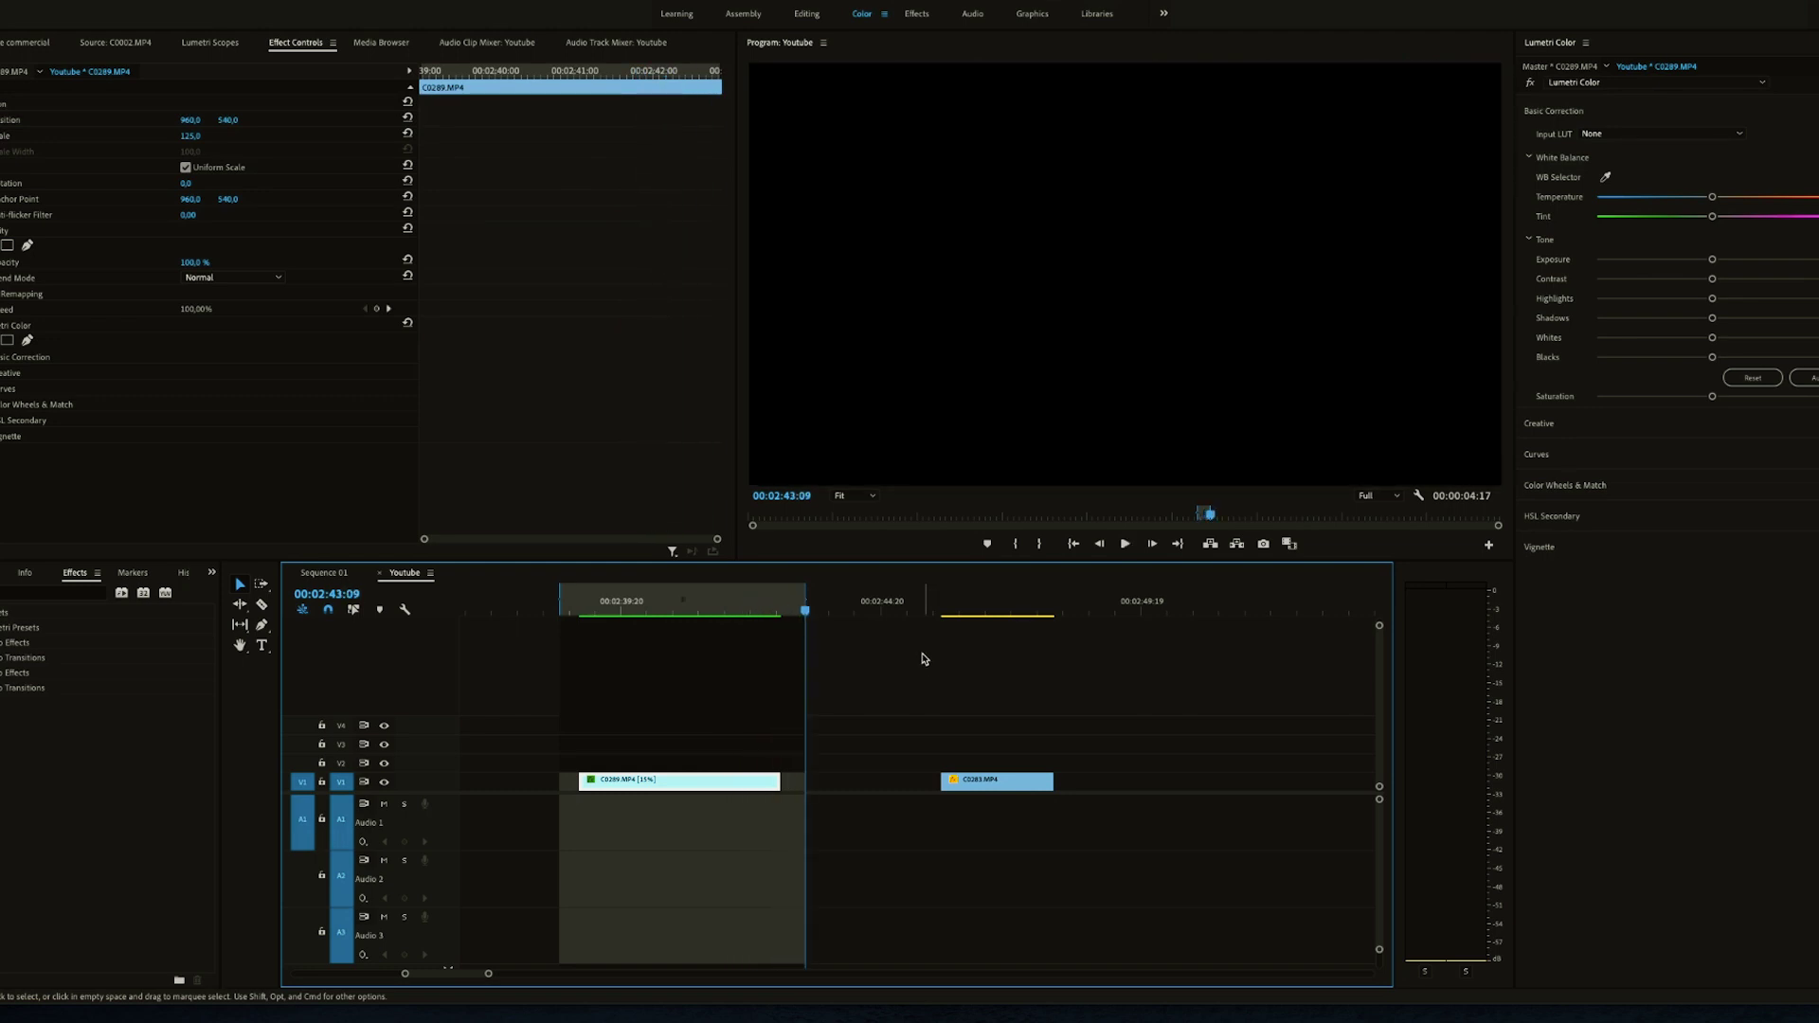
pyautogui.moveTo(625, 601); pyautogui.dragTo(661, 599)
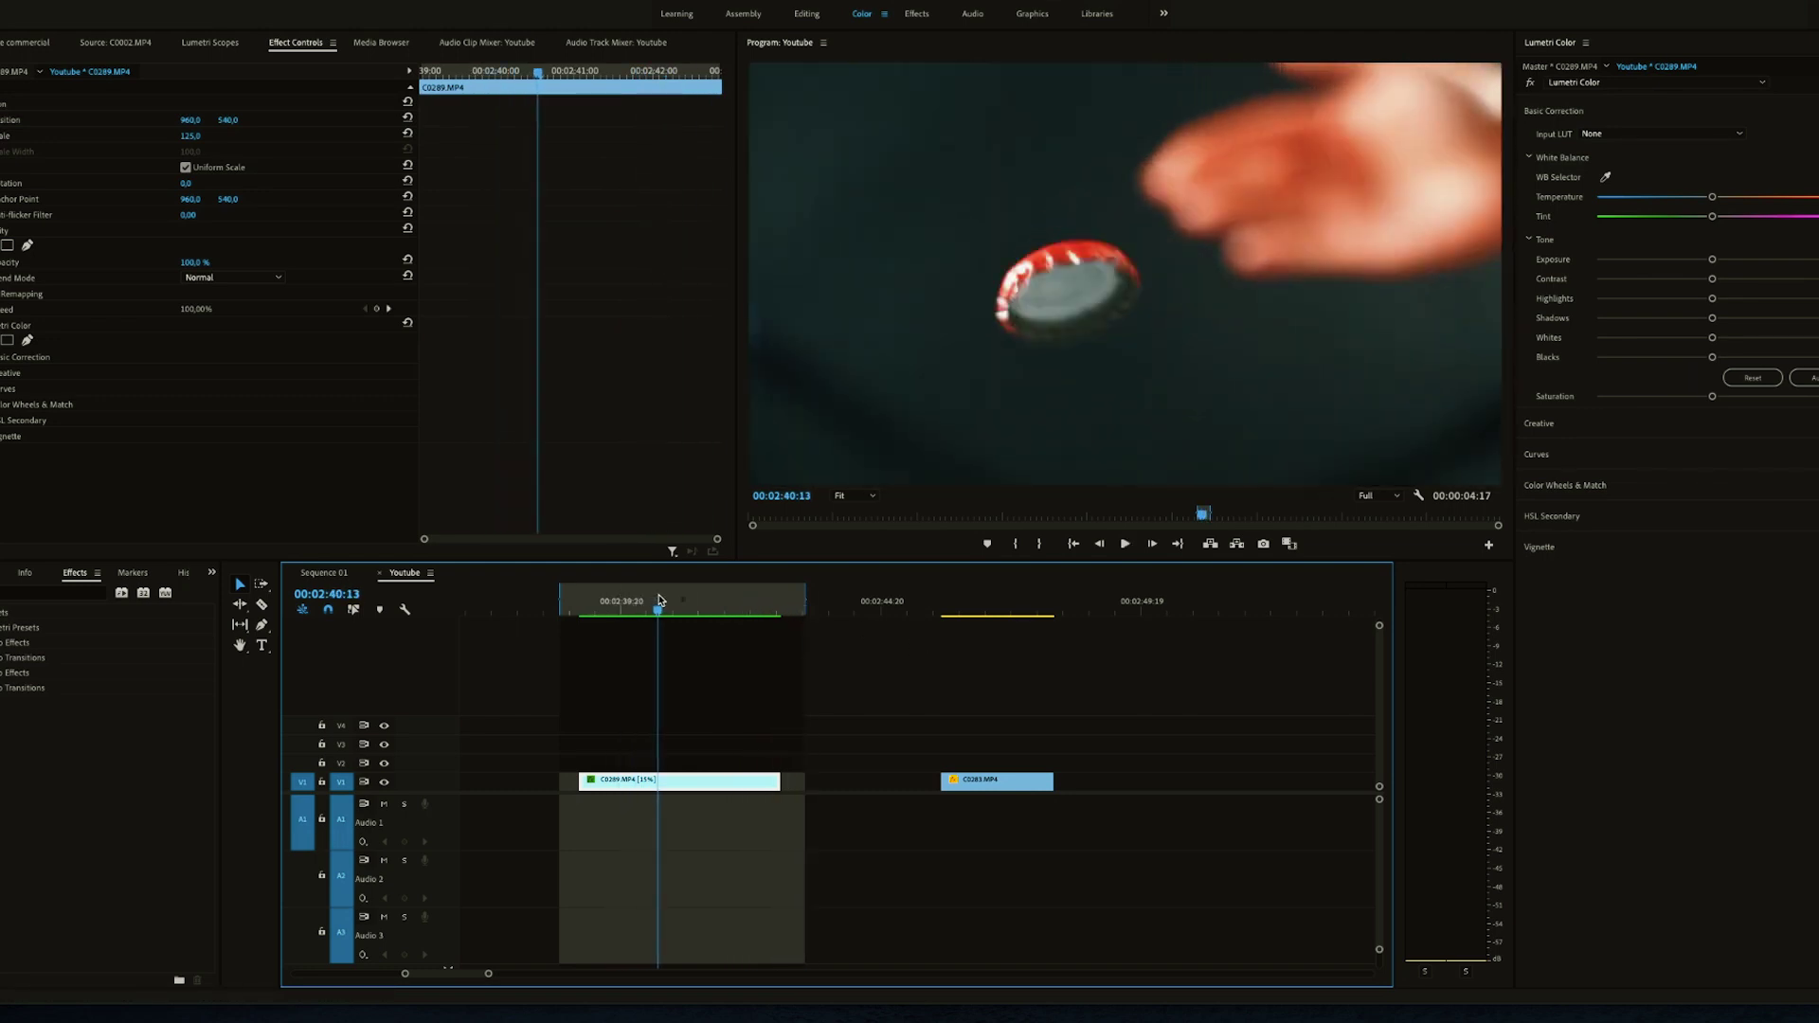
# Confirm Optical Flow on C0289.MP4 and expand the V1 track to show thumbnails.
pyautogui.rightClick(738, 794)
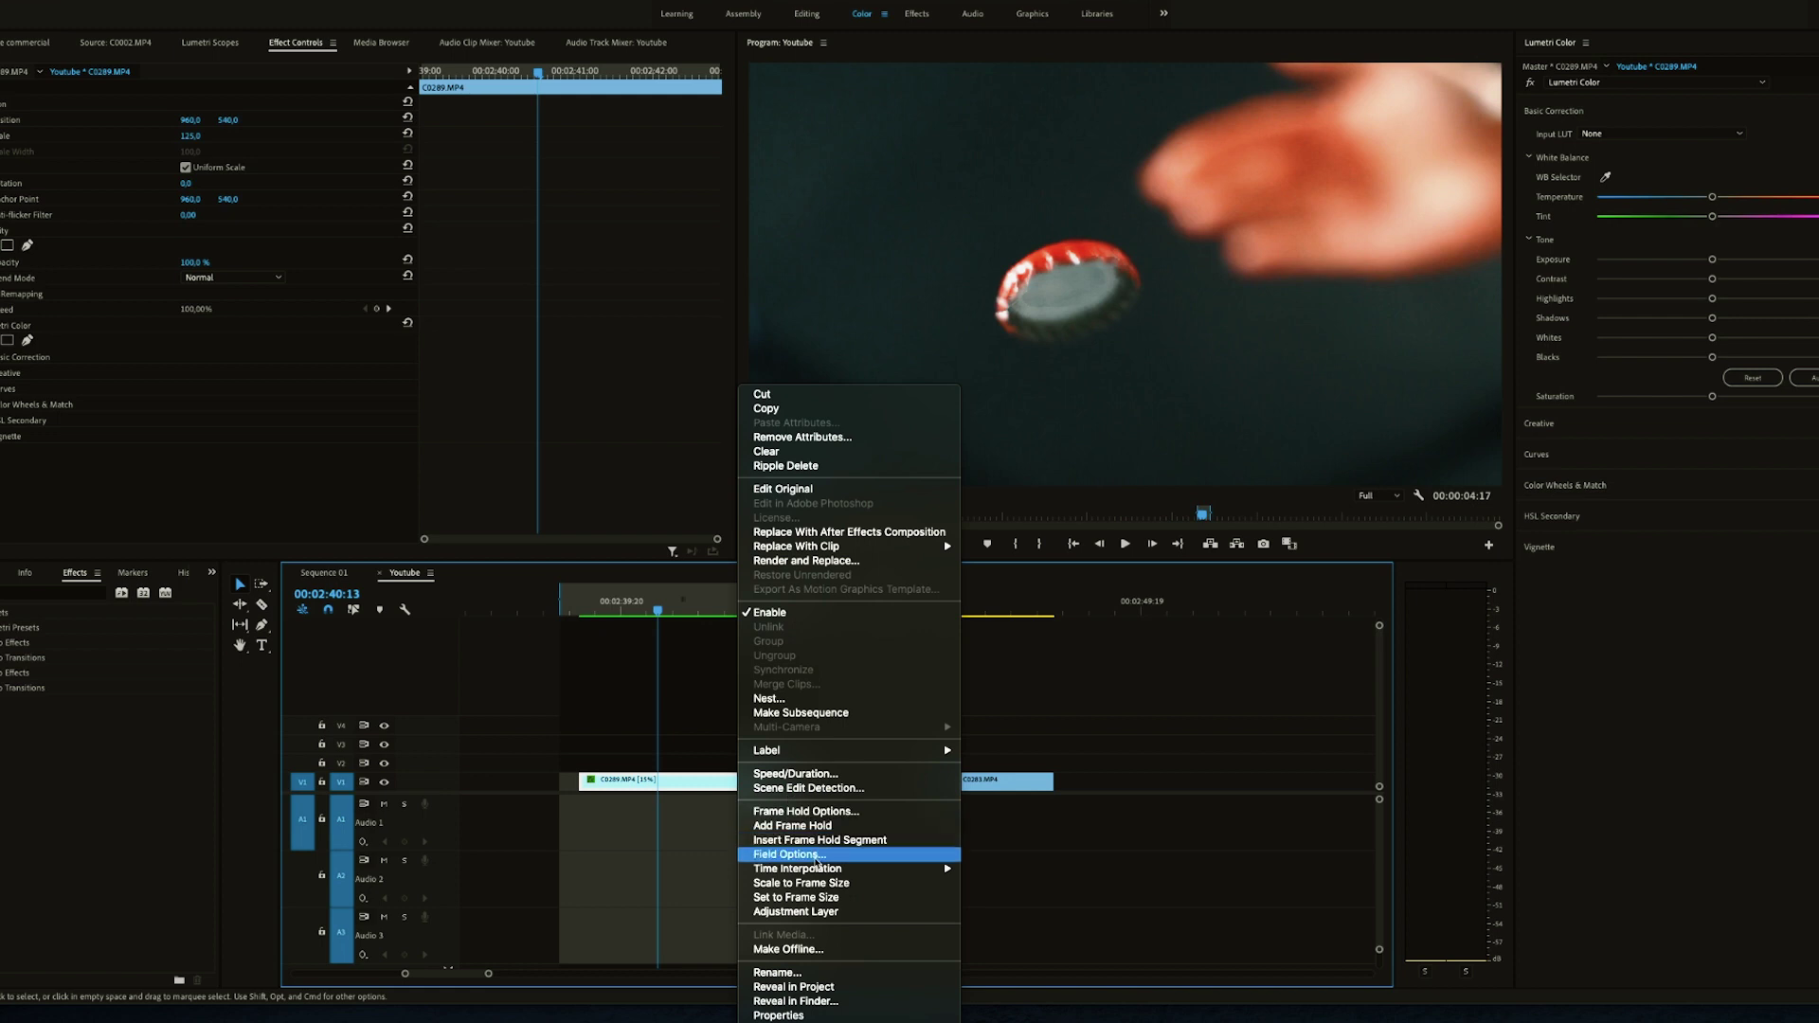
pyautogui.moveTo(817, 876)
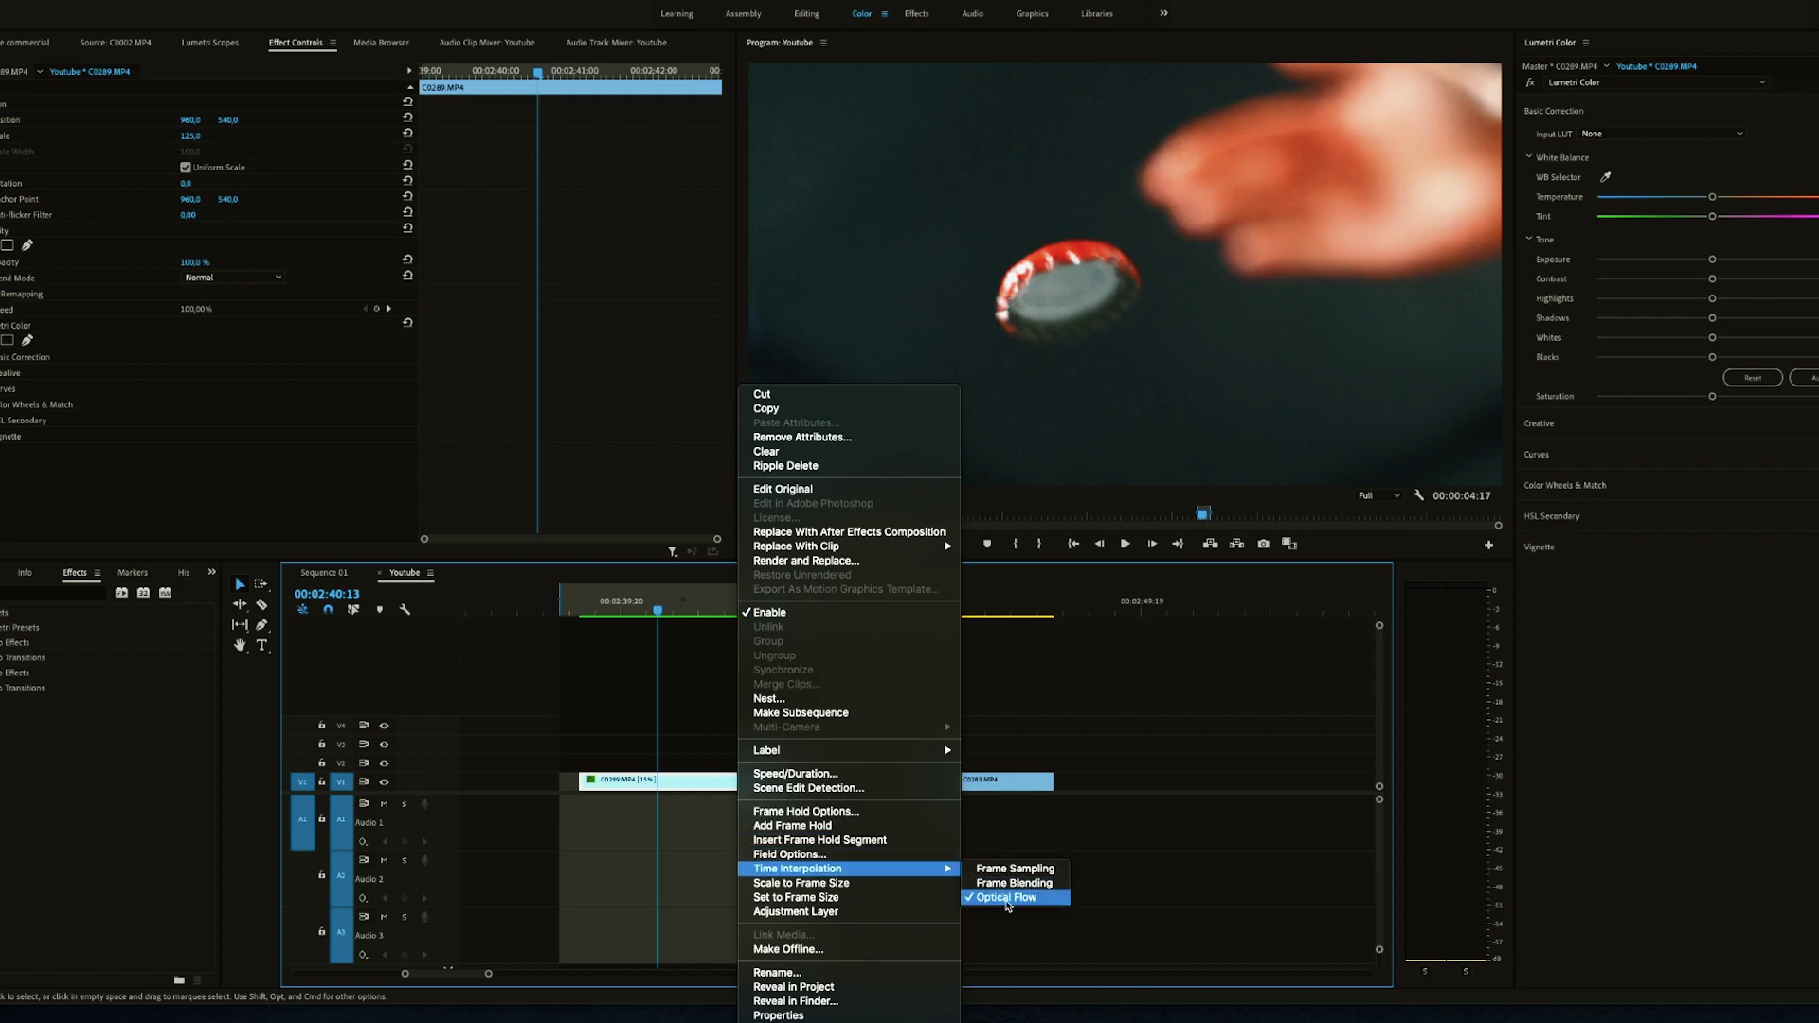
pyautogui.doubleClick(414, 790)
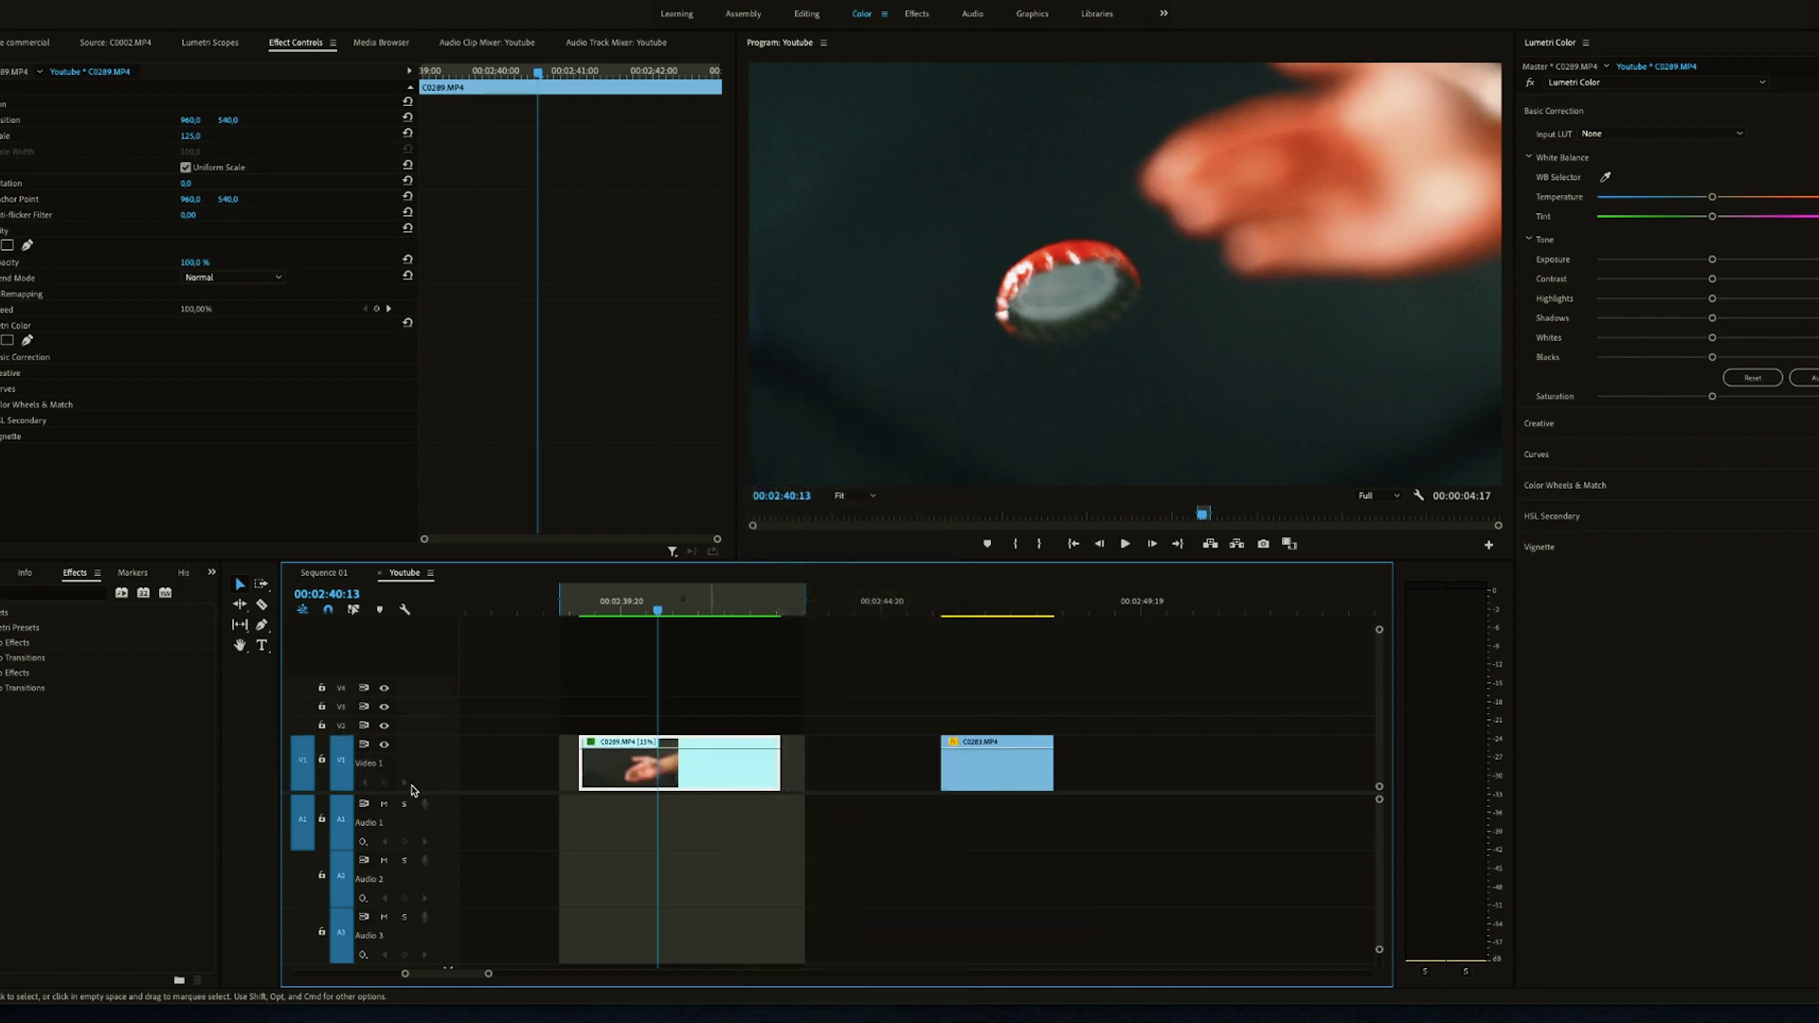
pyautogui.rightClick(677, 768)
pyautogui.moveTo(758, 1021)
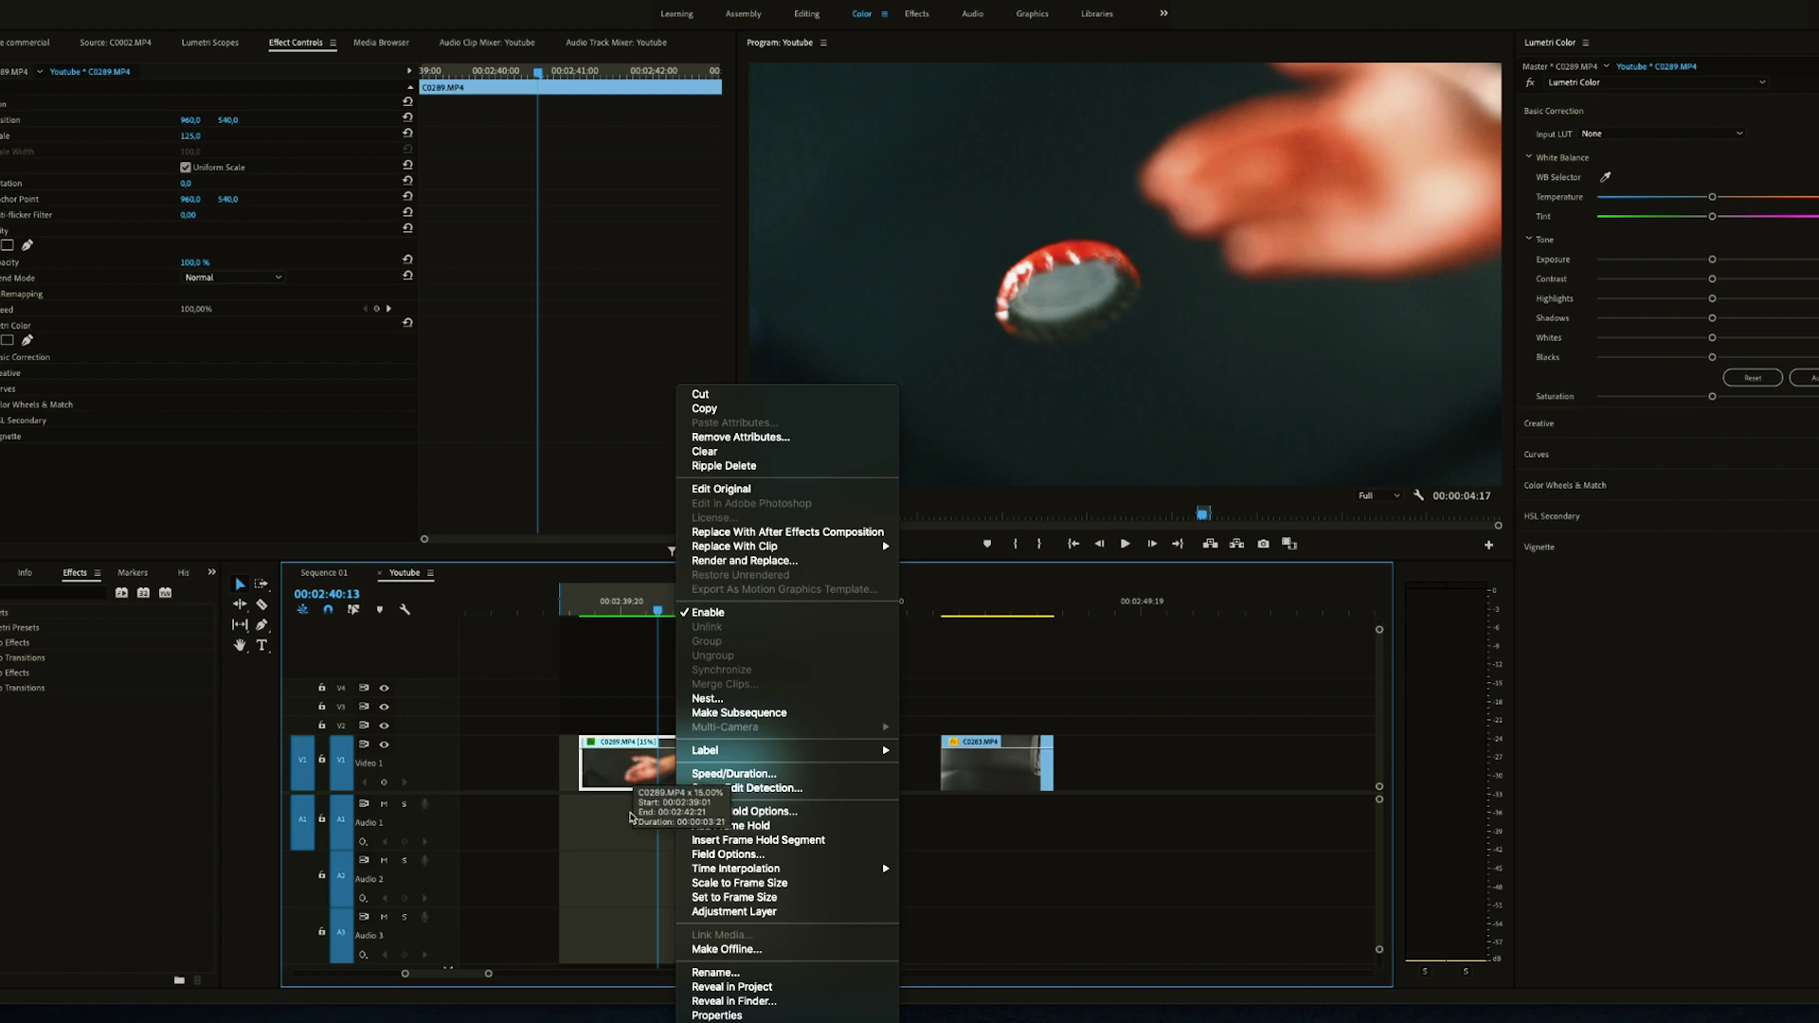
pyautogui.click(612, 869)
pyautogui.rightClick(628, 760)
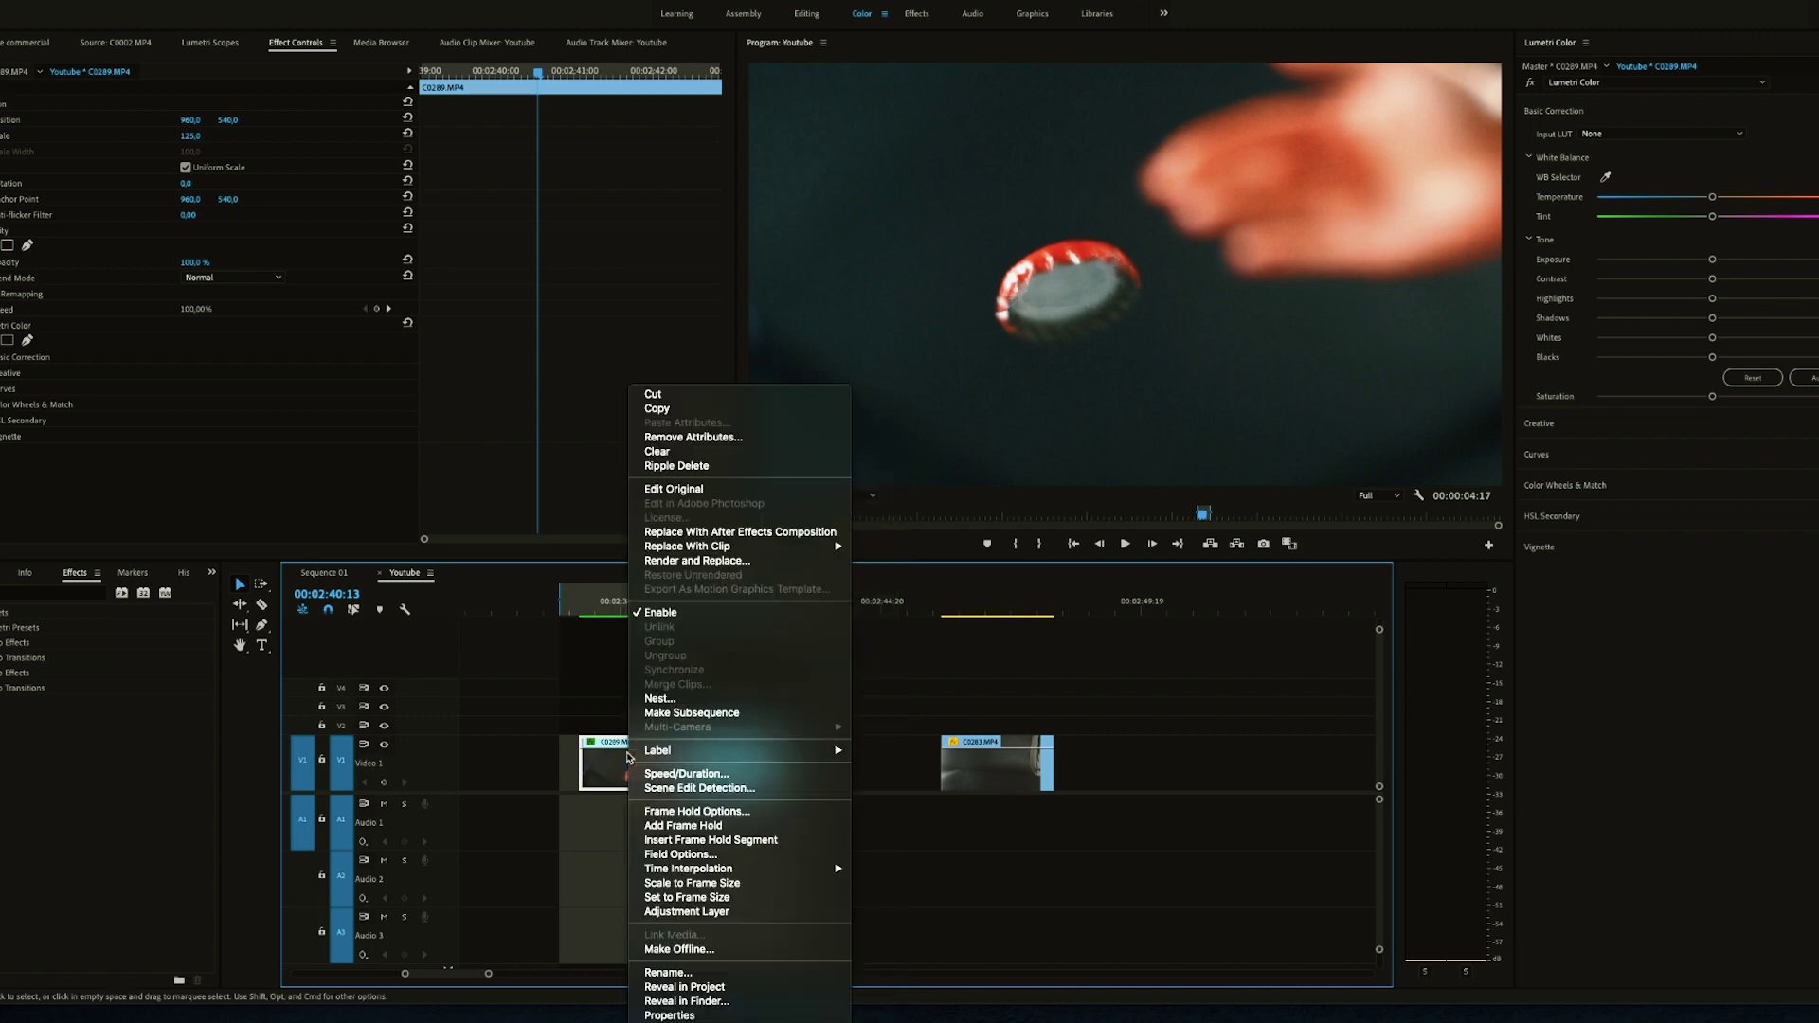
pyautogui.click(703, 779)
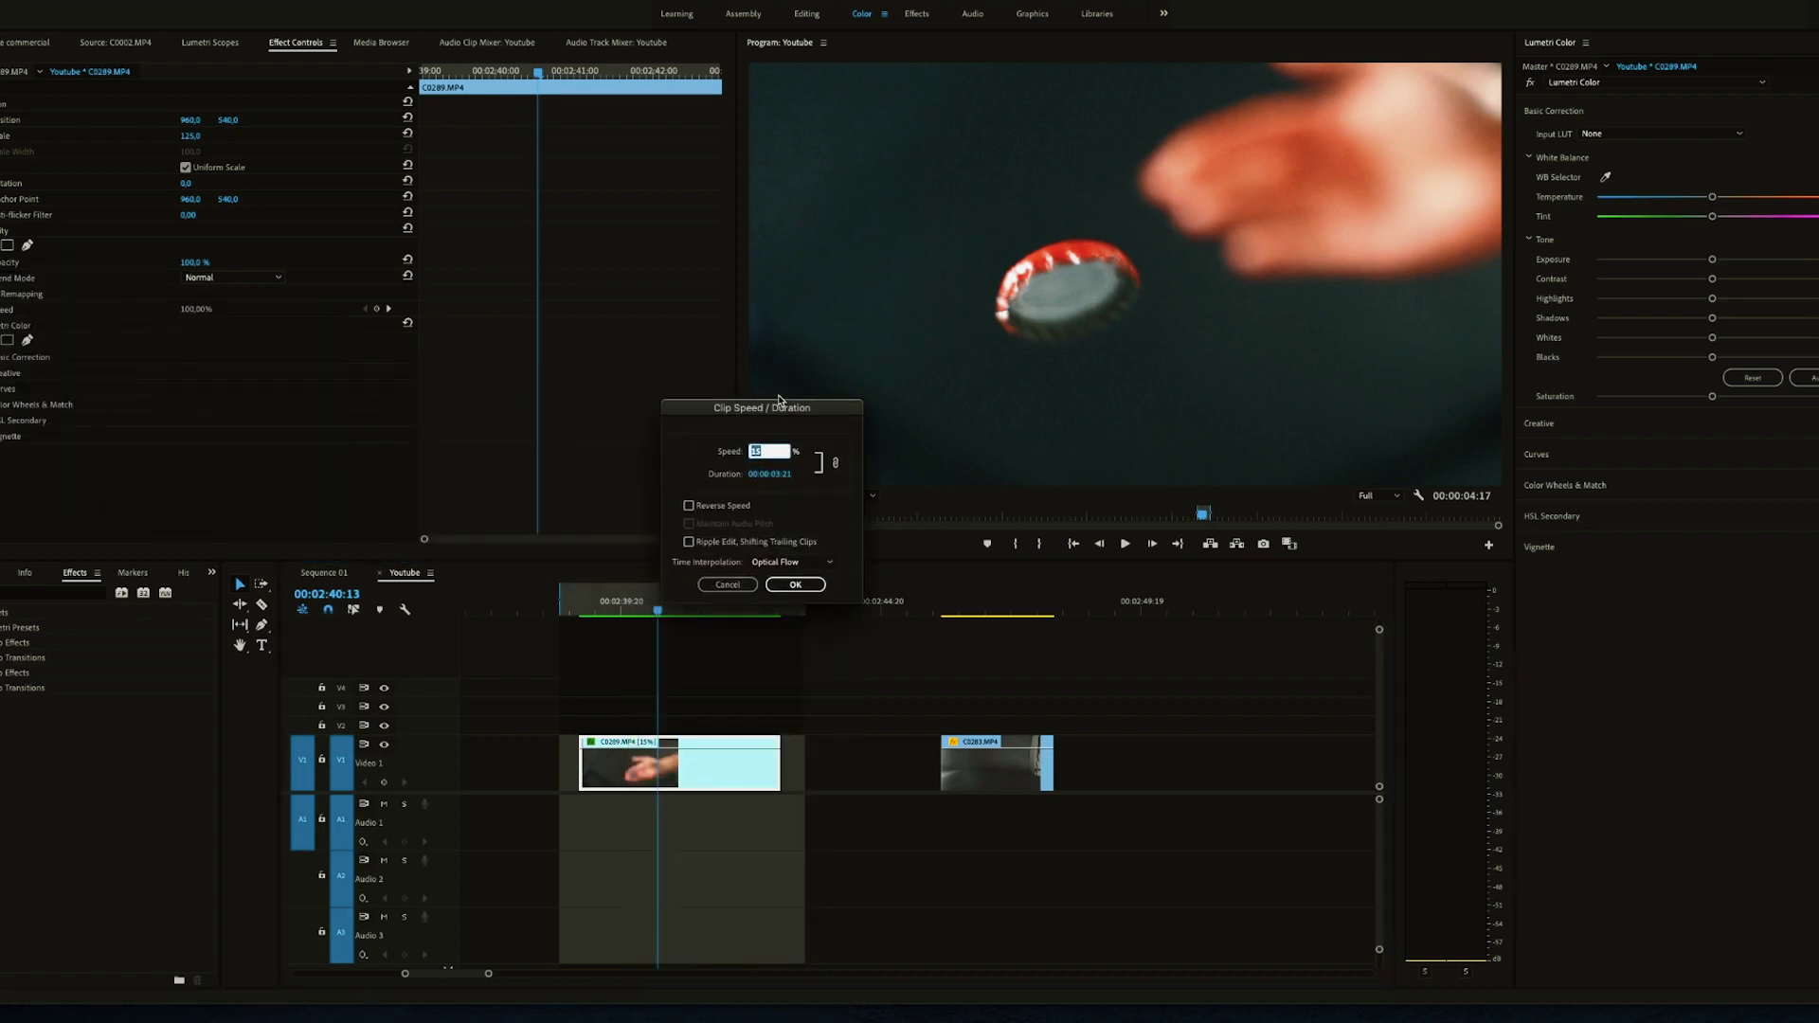
pyautogui.click(800, 566)
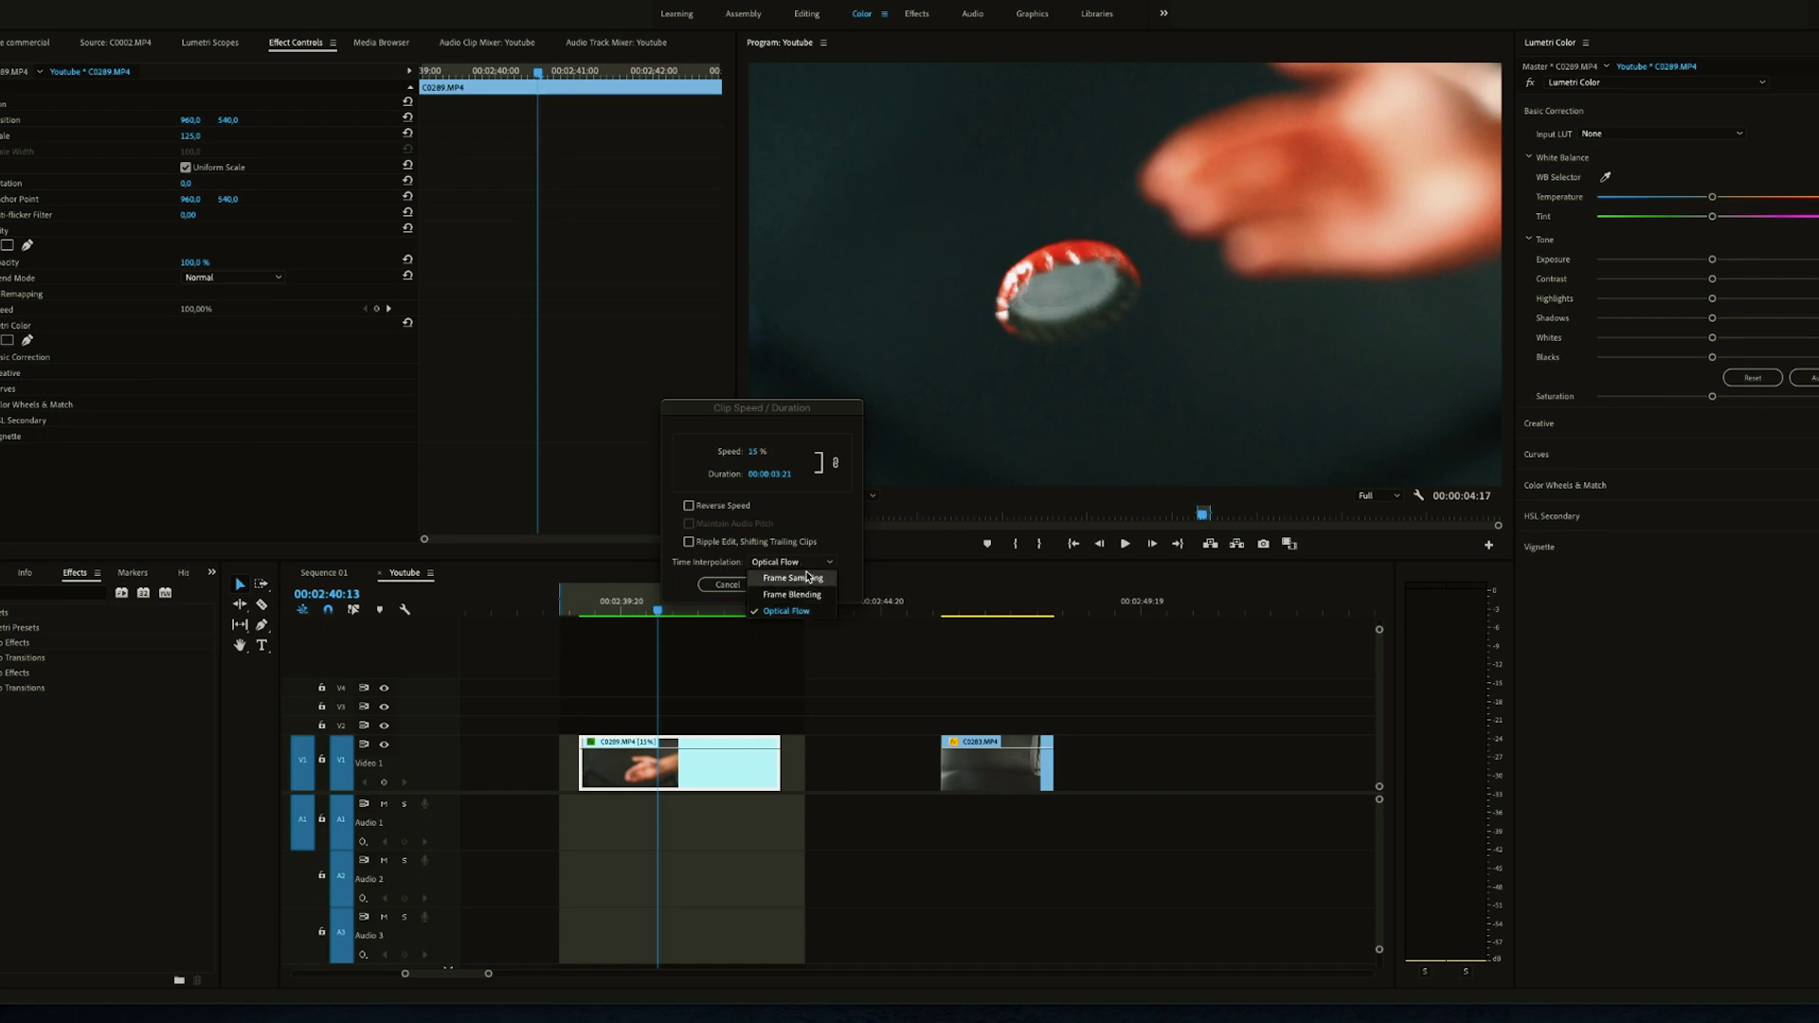
pyautogui.press('Escape')
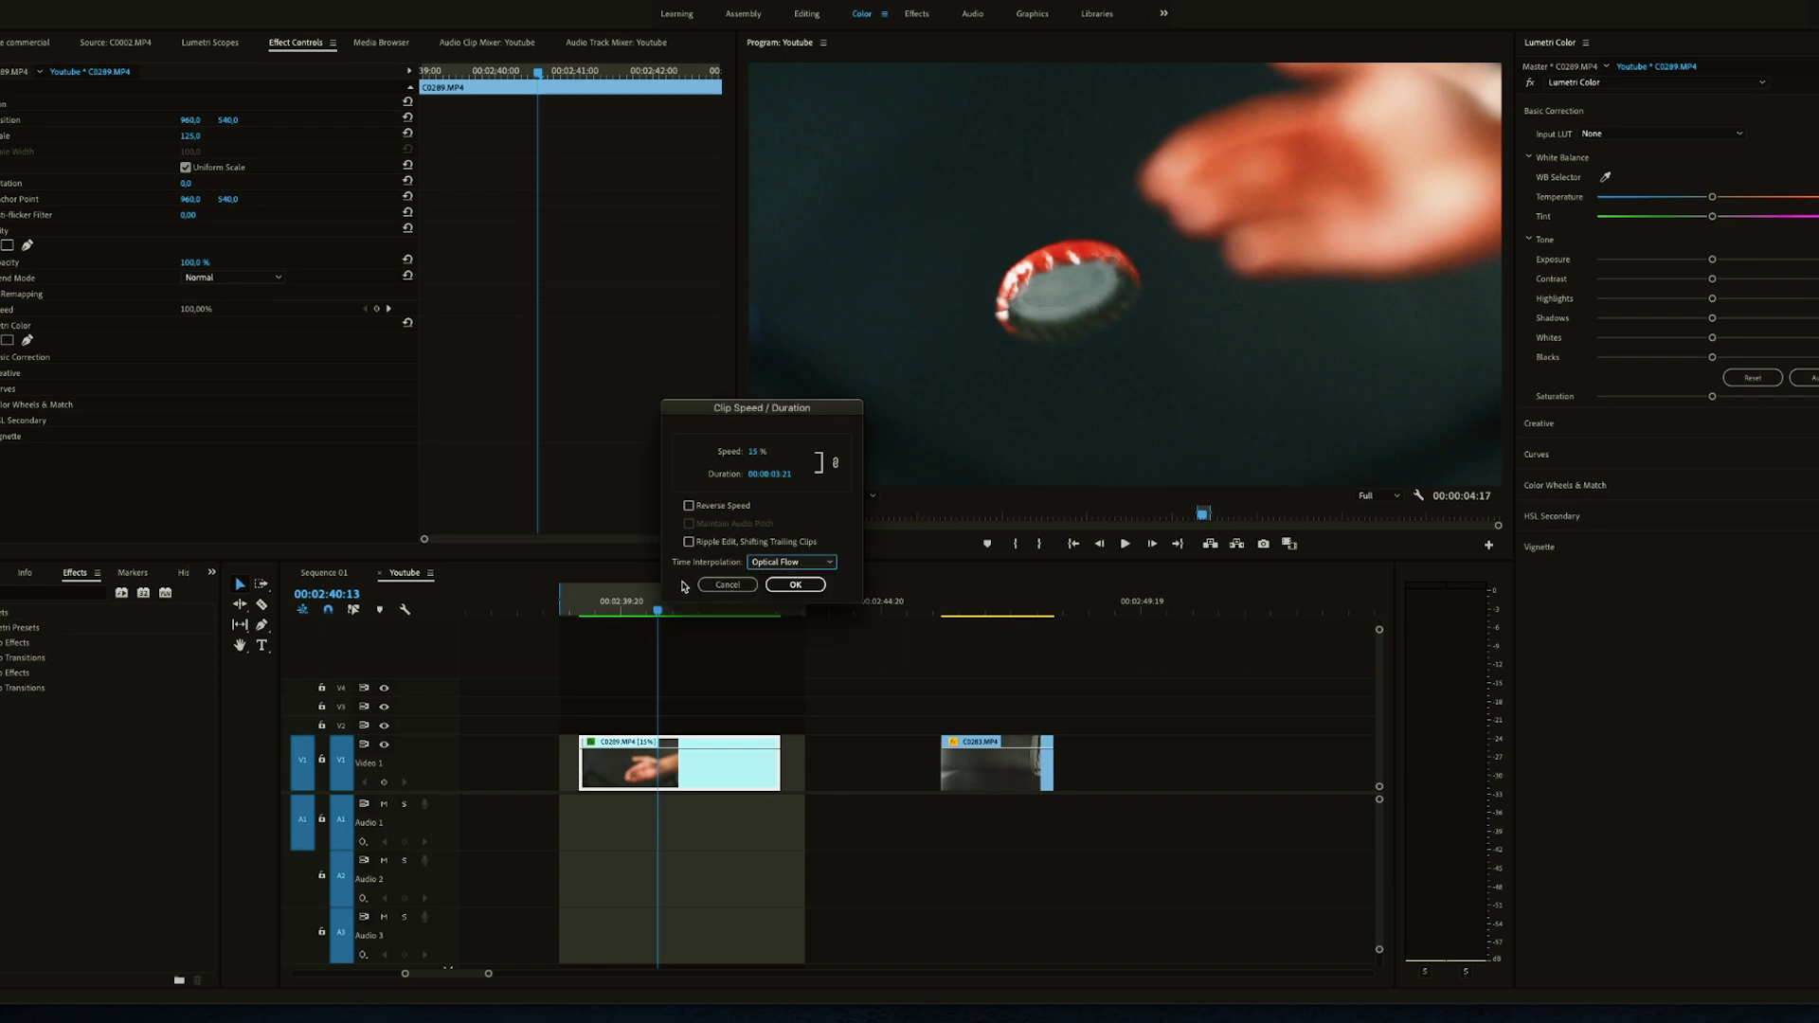
pyautogui.click(795, 584)
pyautogui.press('space')
pyautogui.click(675, 611)
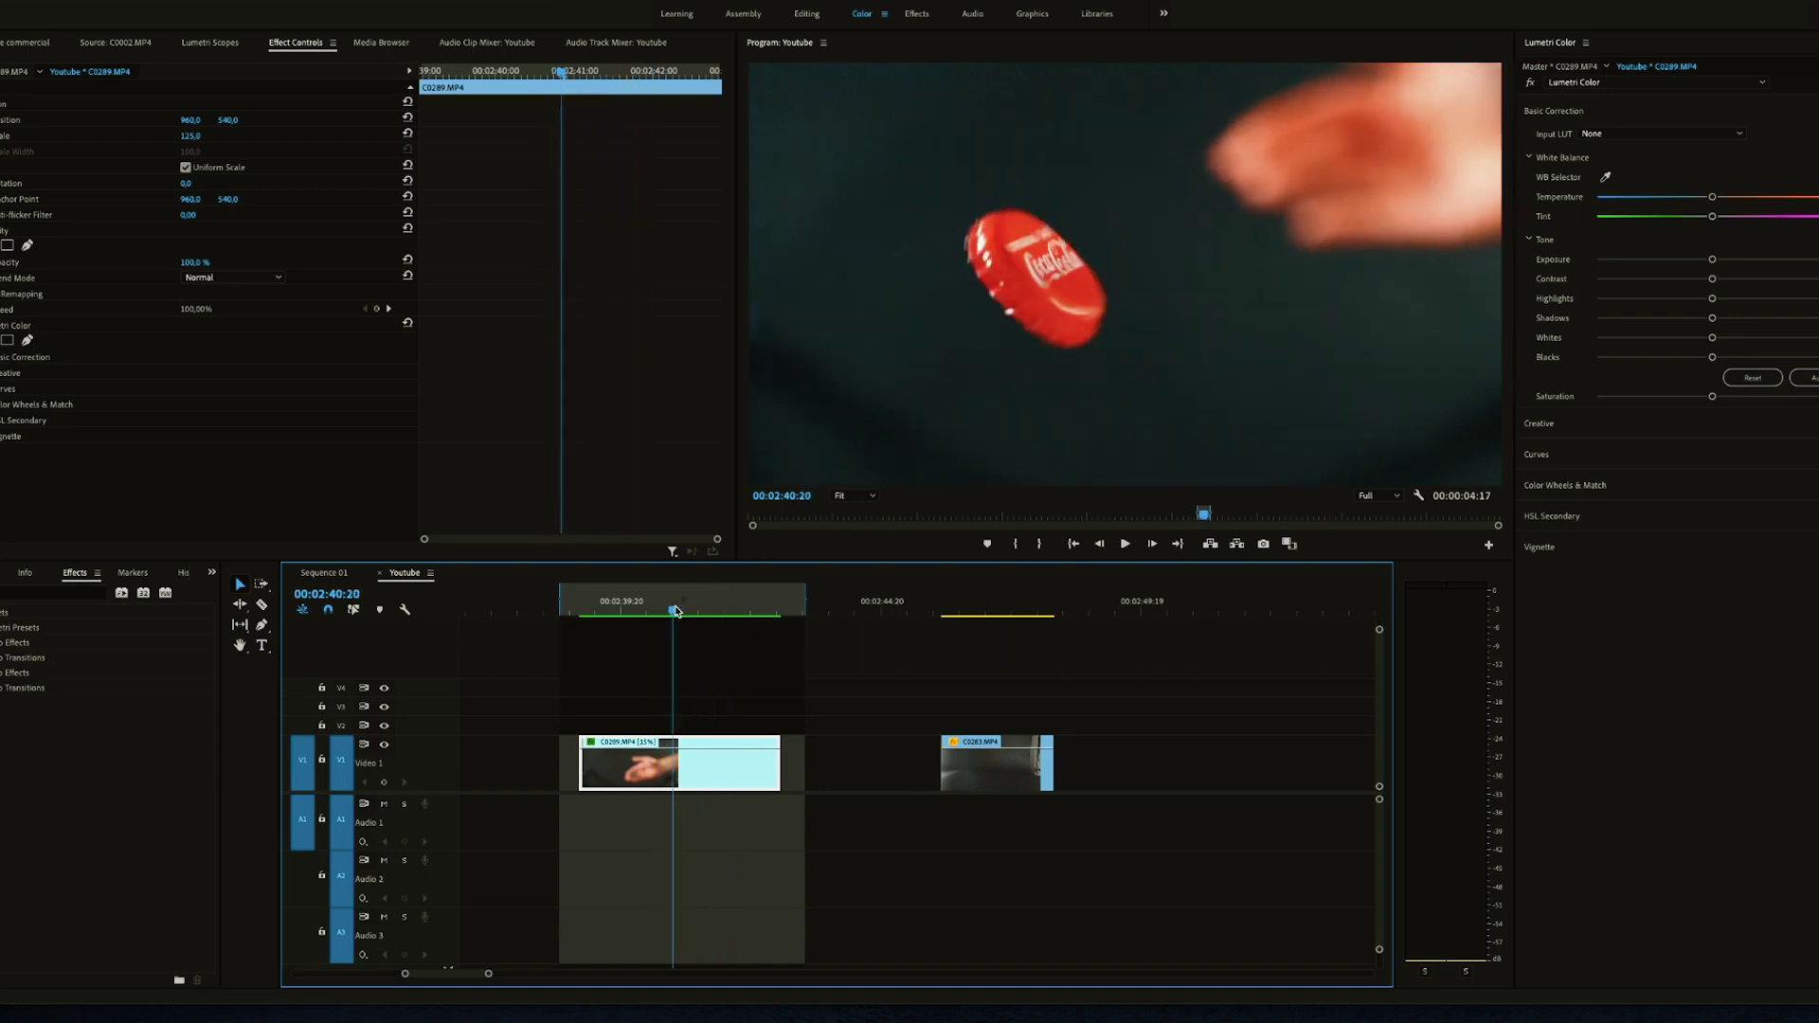
pyautogui.moveTo(675, 611)
pyautogui.mouseDown()
pyautogui.moveTo(735, 601)
pyautogui.moveTo(620, 619)
pyautogui.moveTo(678, 620)
pyautogui.mouseUp()
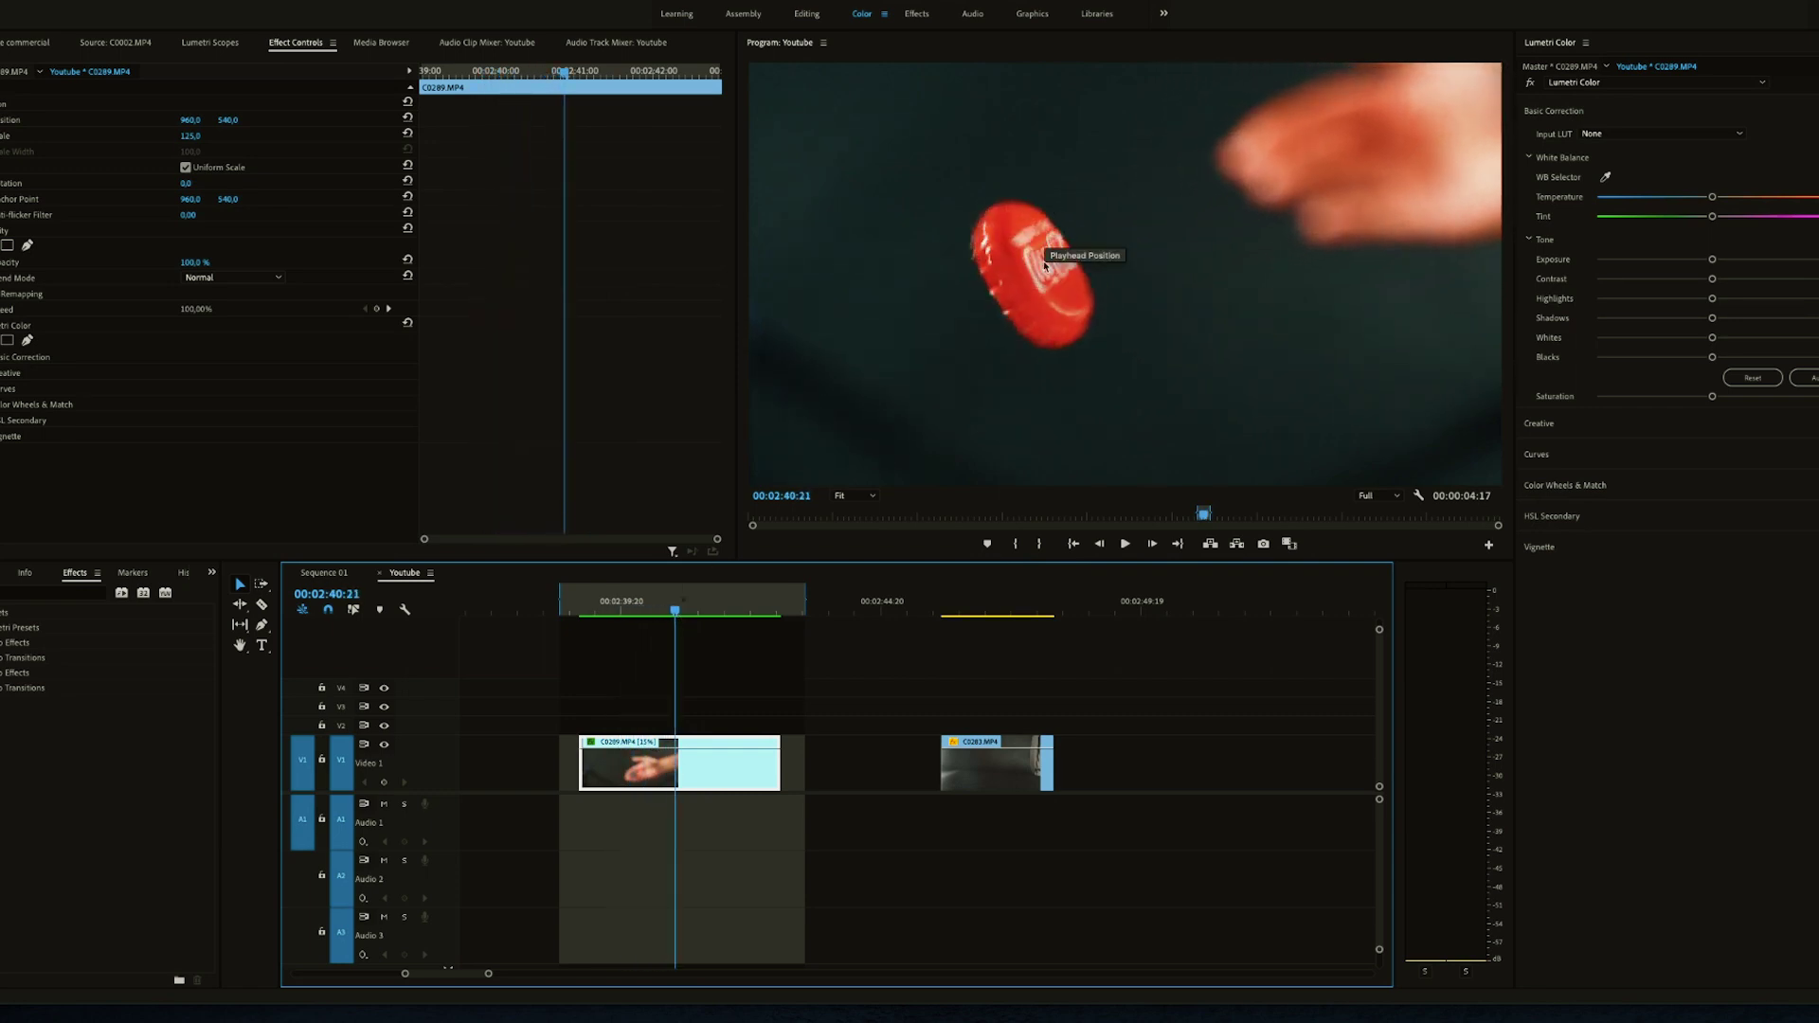
pyautogui.click(595, 605)
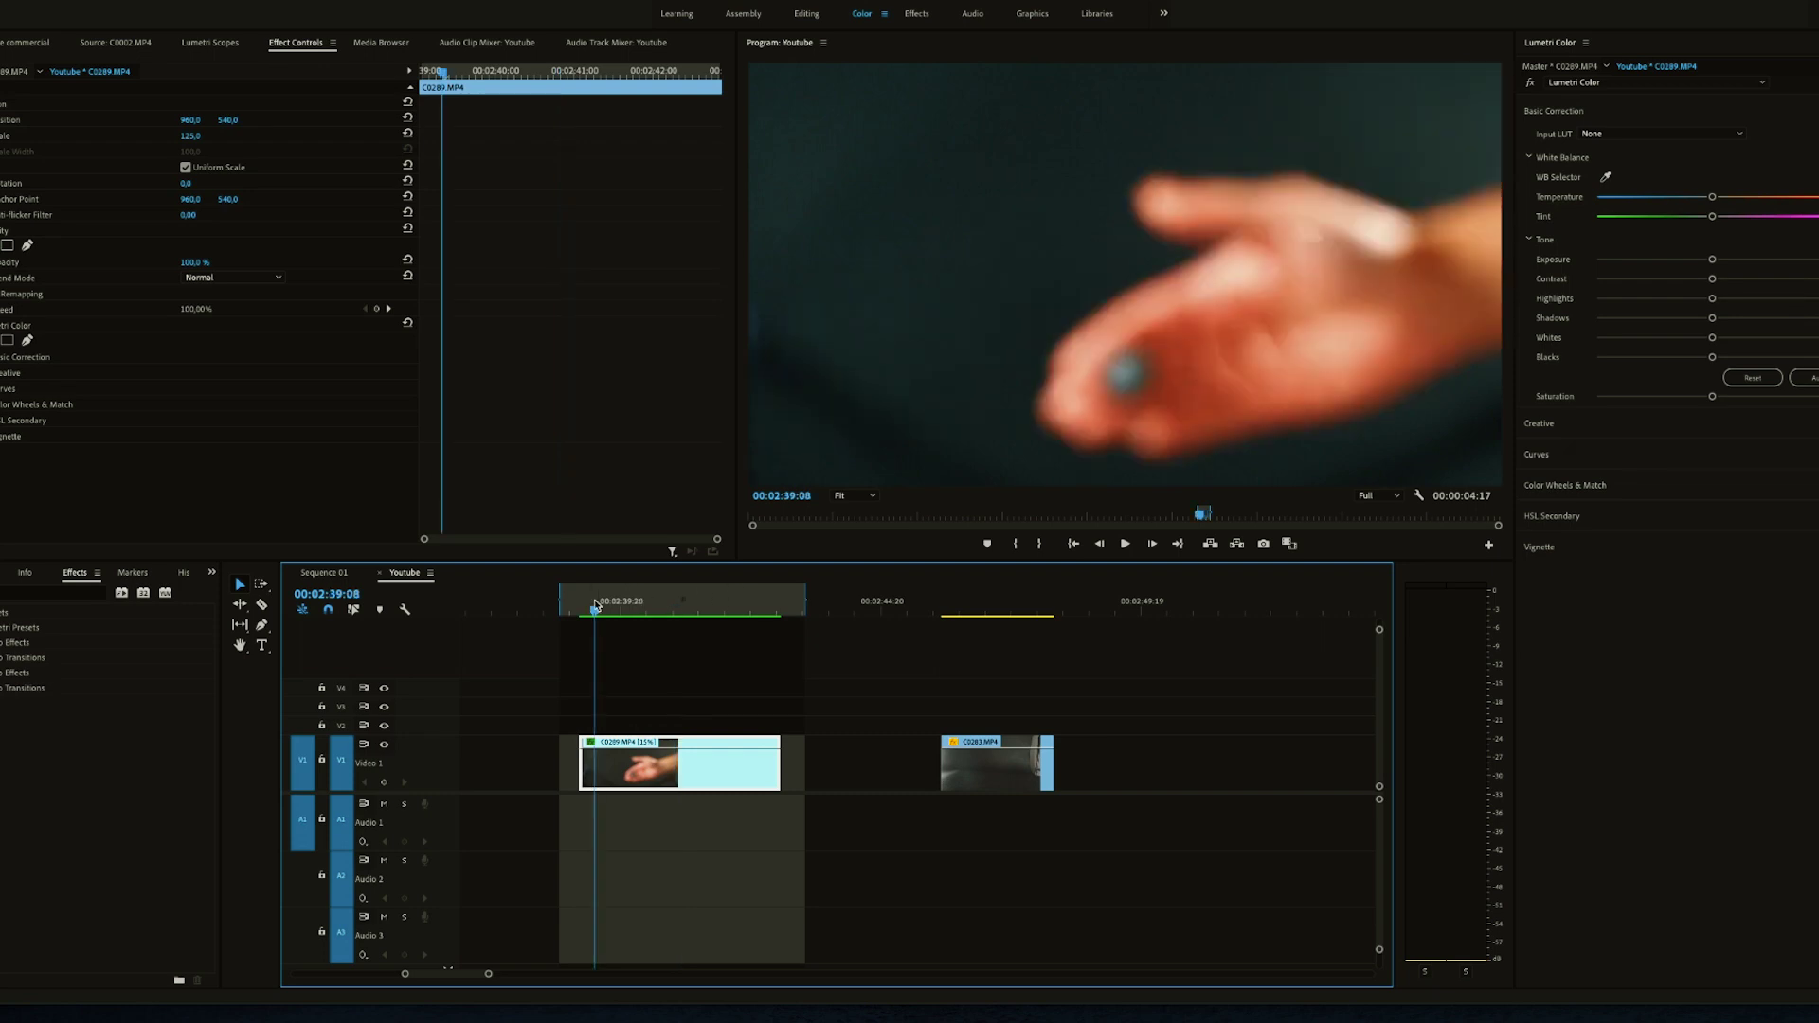
pyautogui.click(1125, 544)
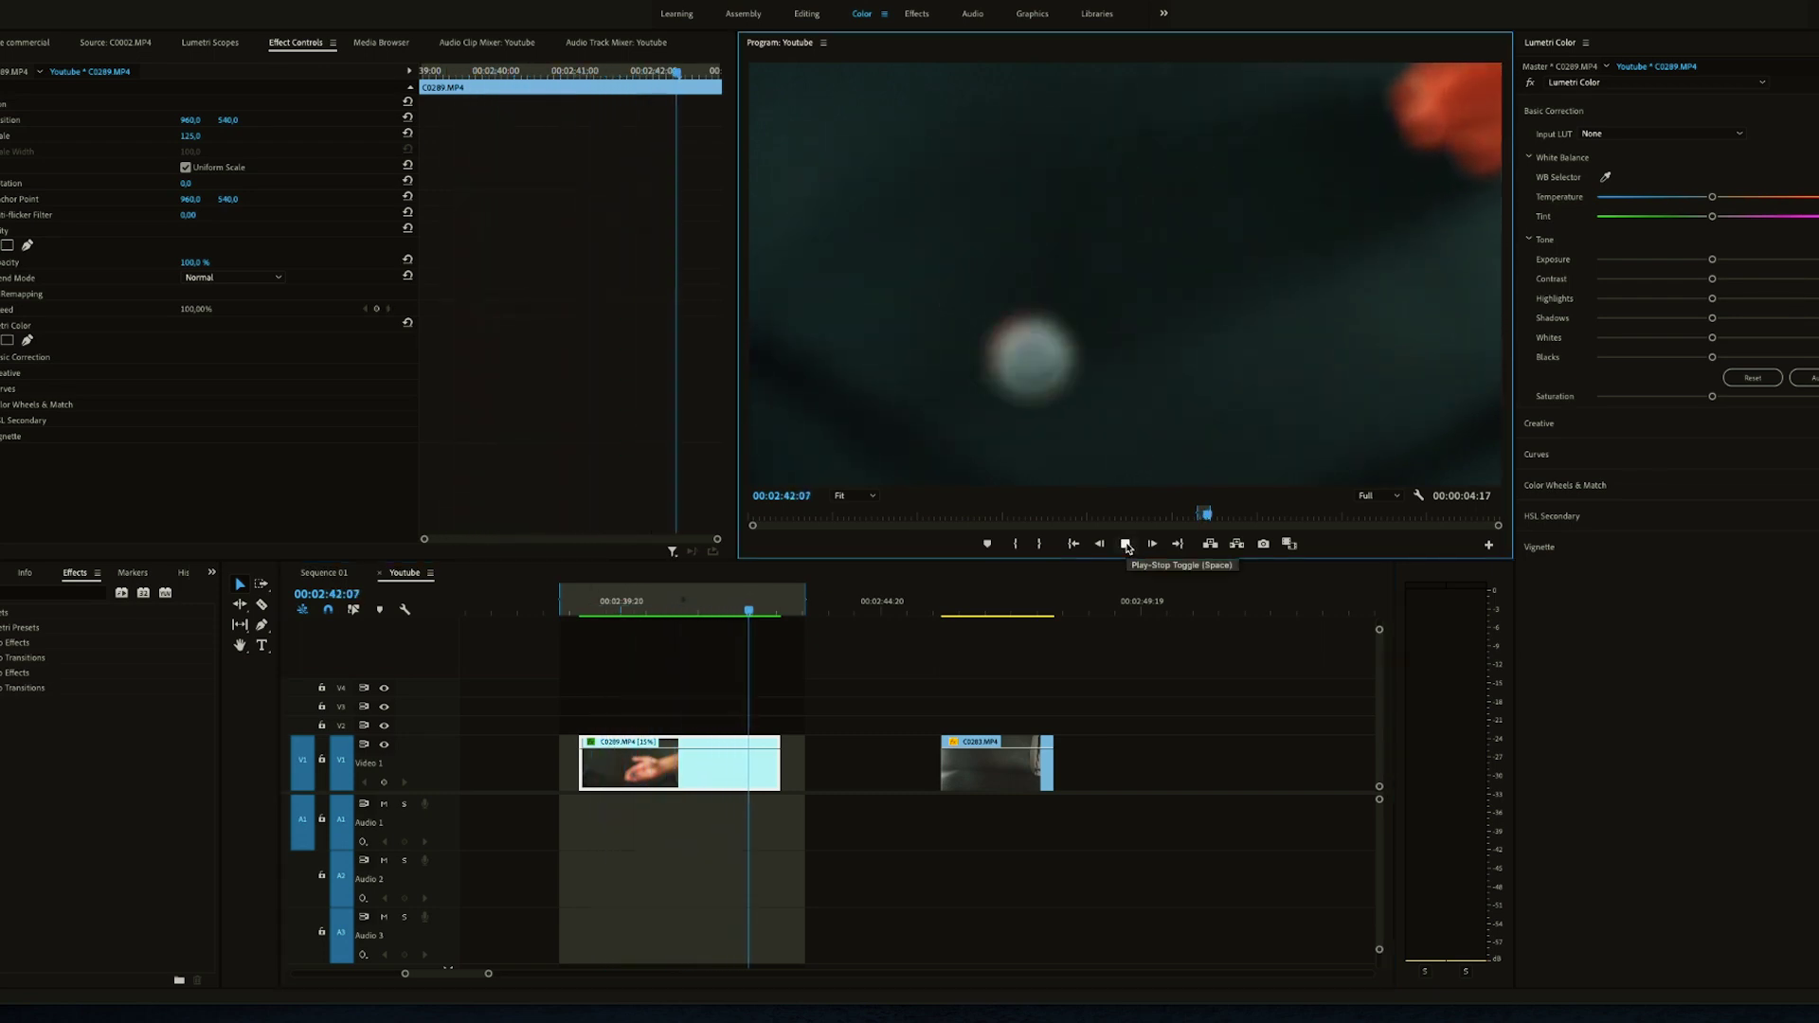
pyautogui.click(765, 591)
pyautogui.moveTo(601, 603); pyautogui.dragTo(671, 607)
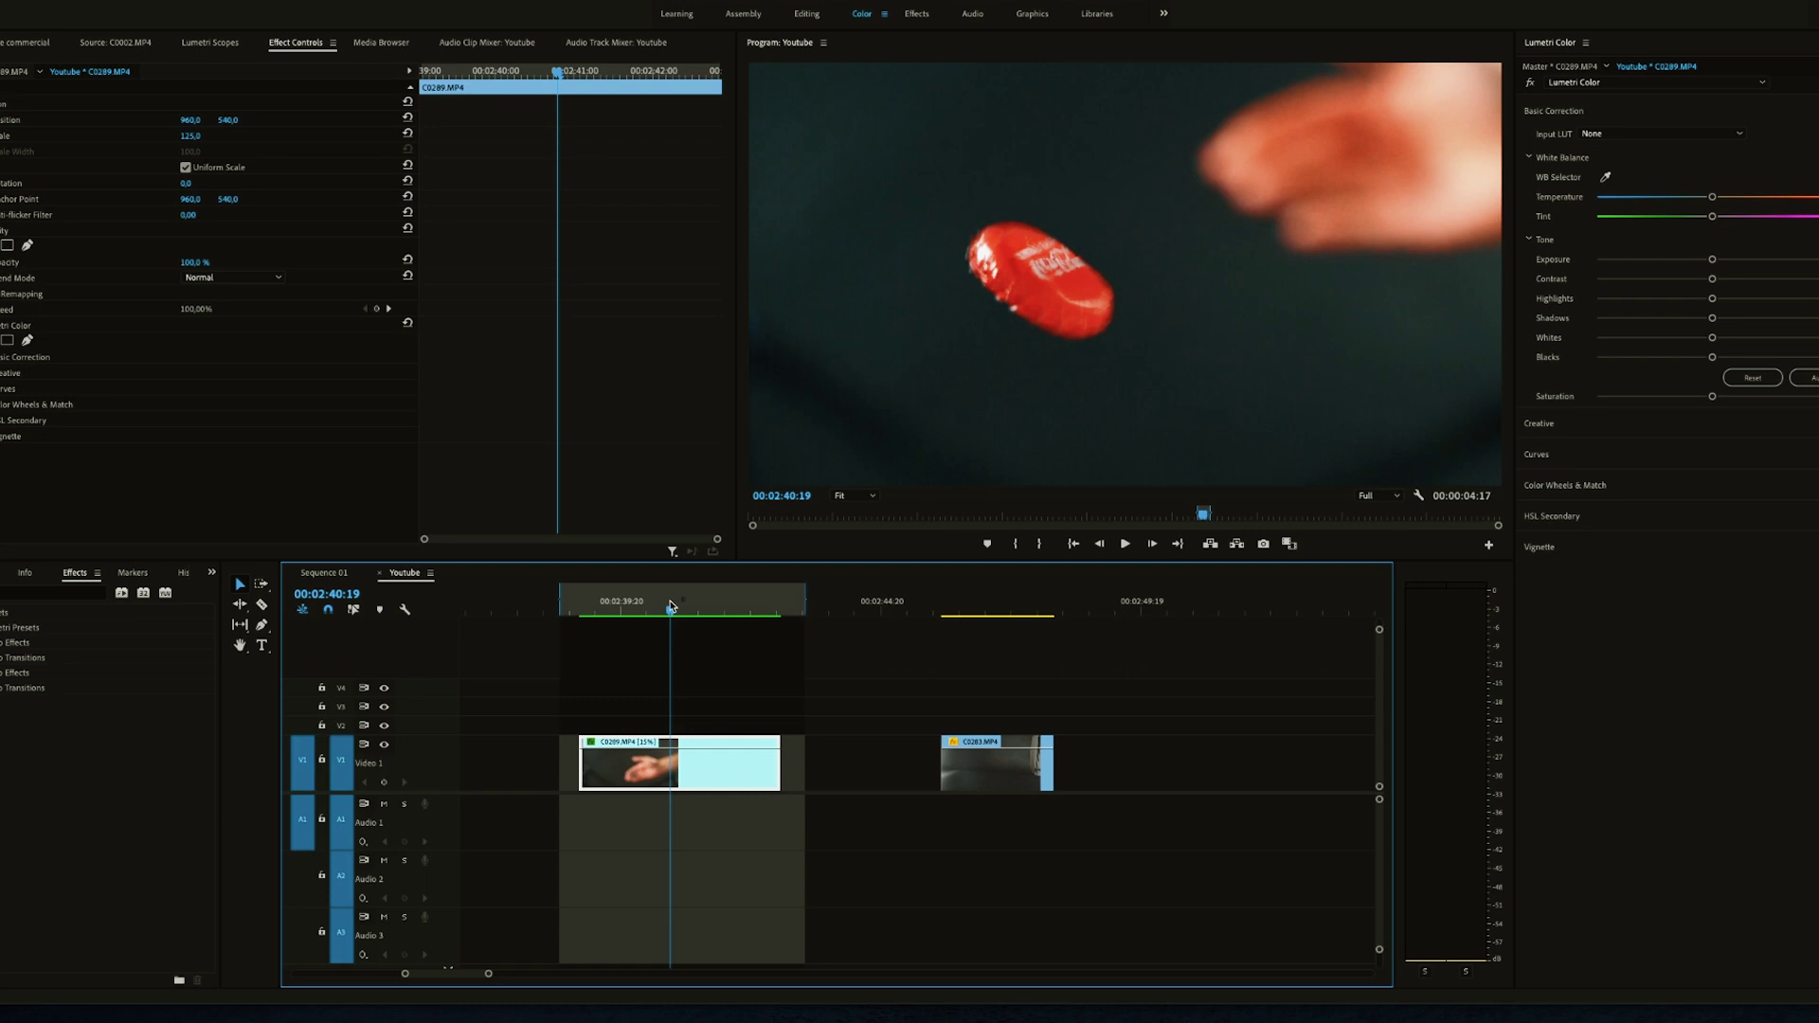
pyautogui.moveTo(607, 605); pyautogui.dragTo(637, 603)
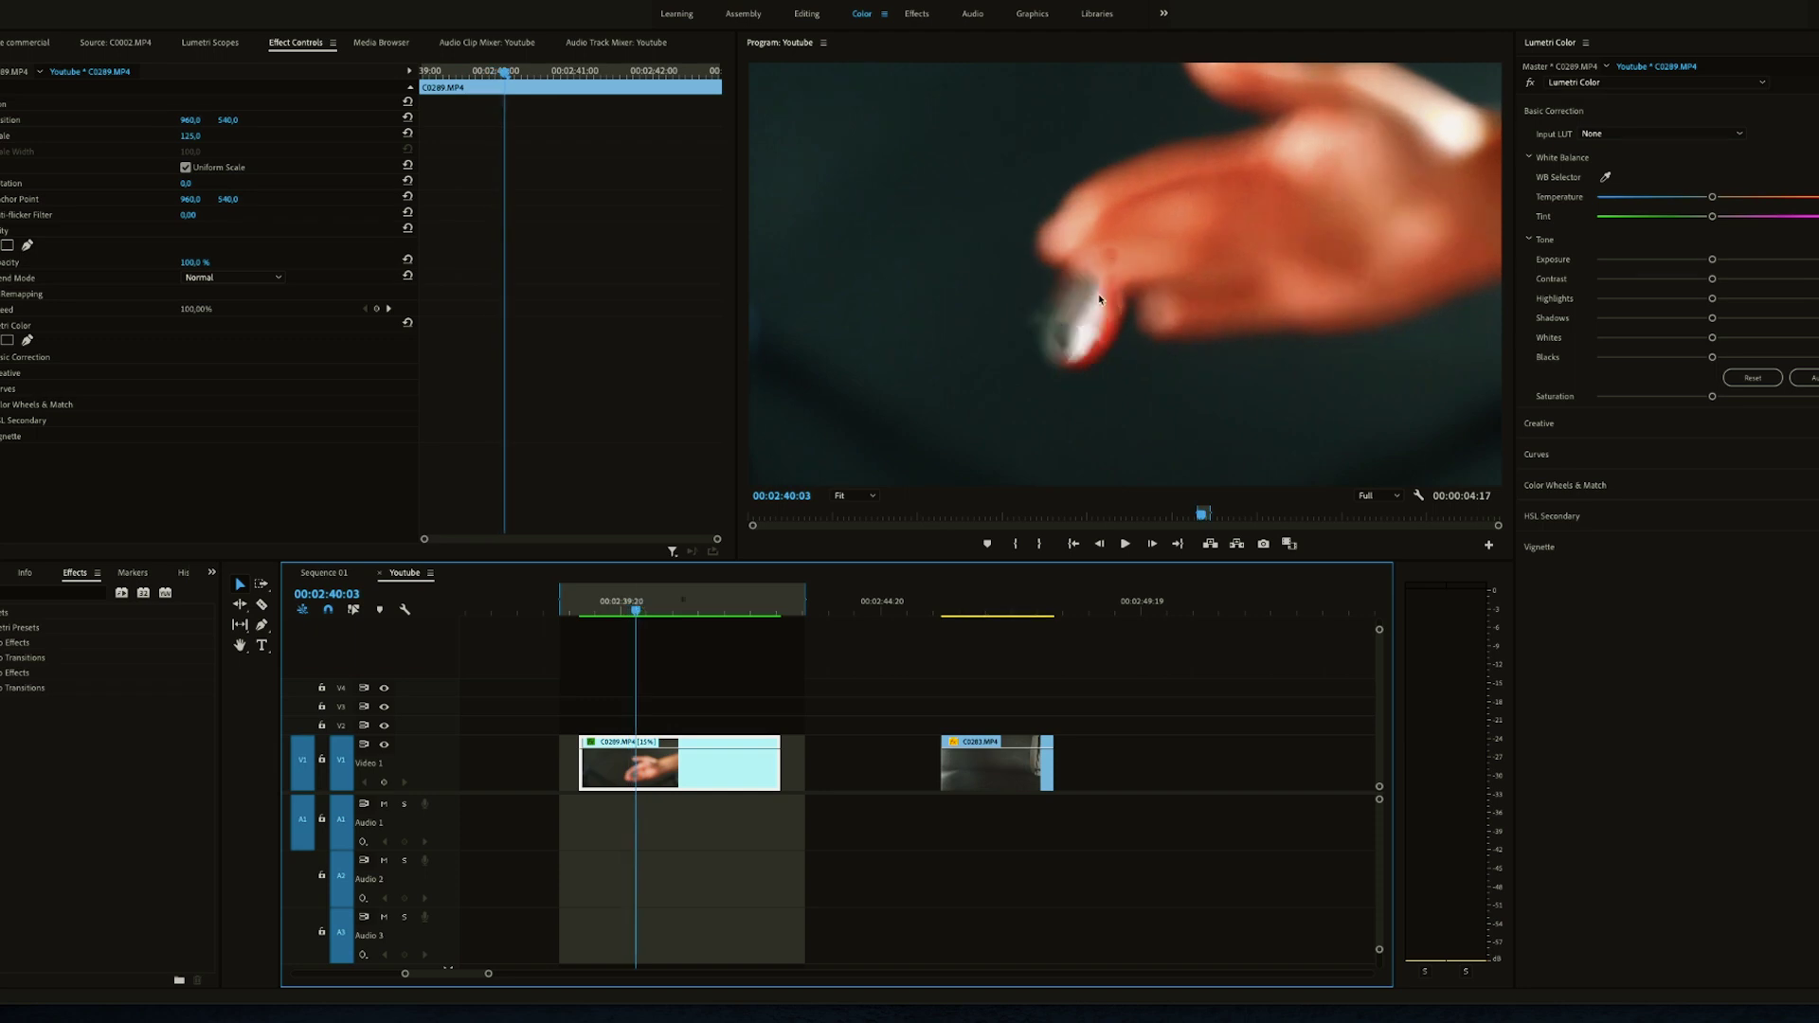
pyautogui.moveTo(660, 619); pyautogui.dragTo(682, 612)
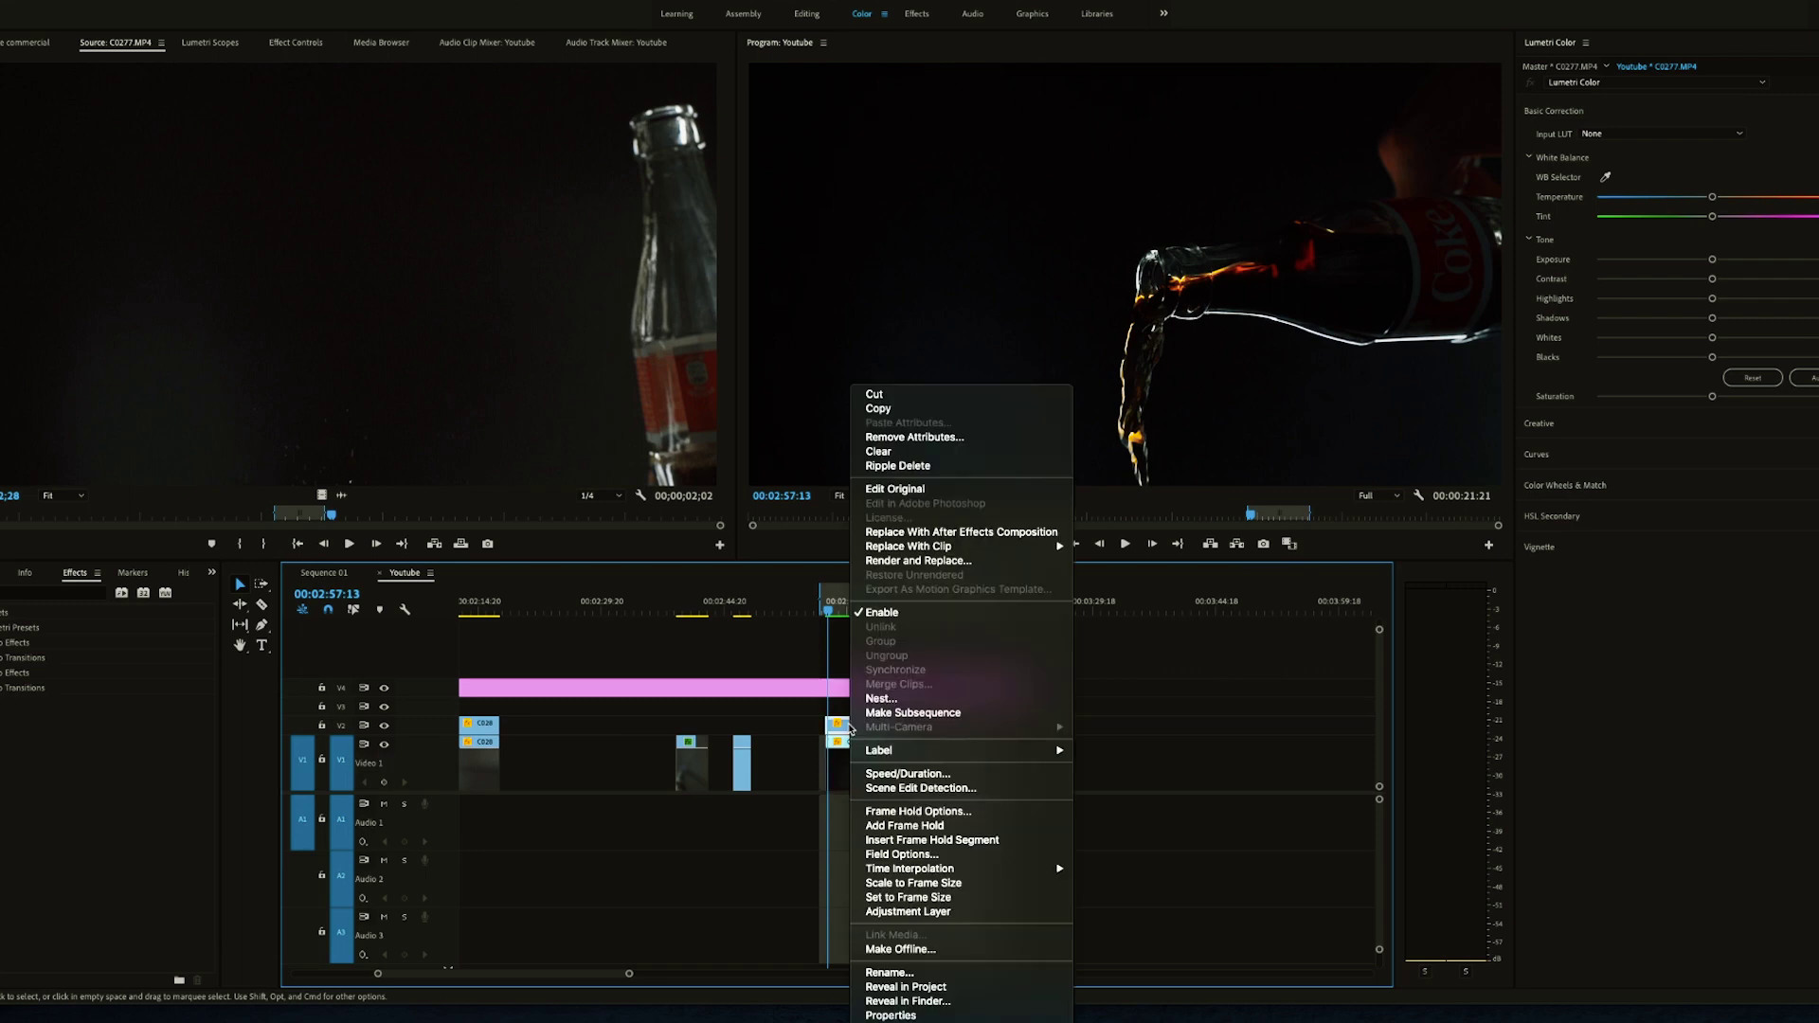
# Apply Optical Flow to the C0277 pour clip, verify it's checked, and scrub through the pour.
pyautogui.moveTo(918, 870)
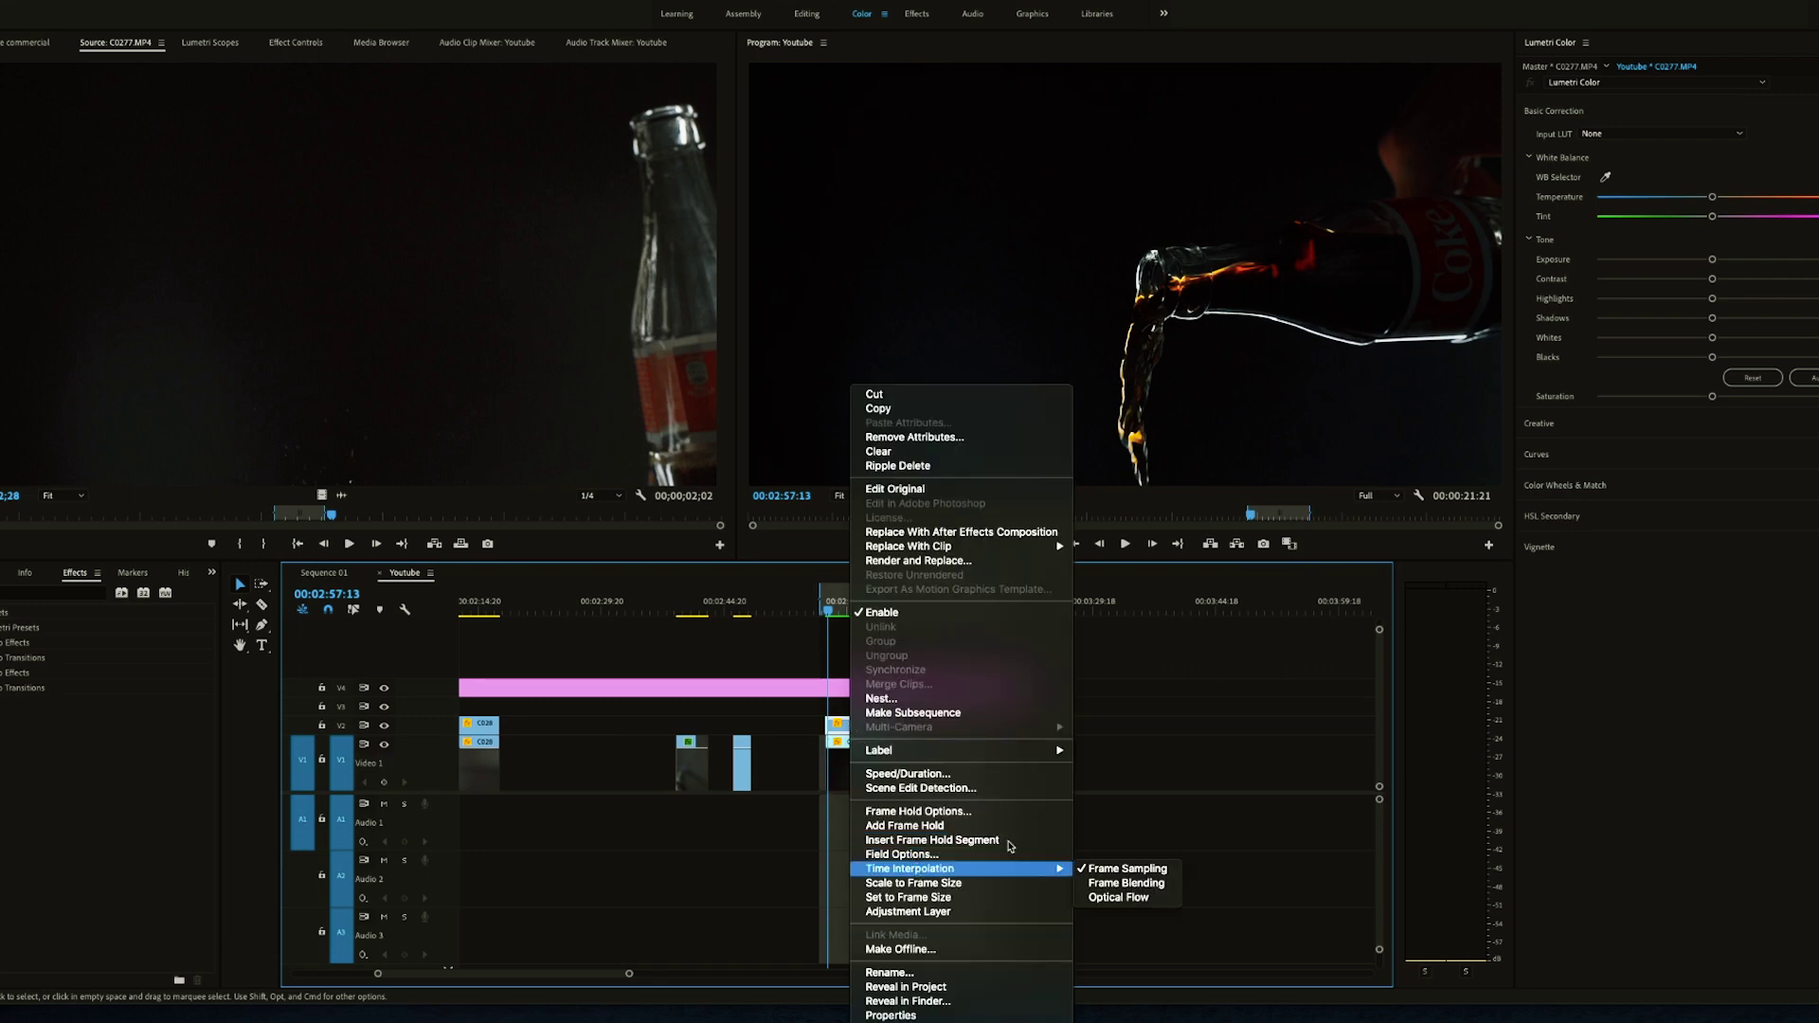
pyautogui.click(1011, 843)
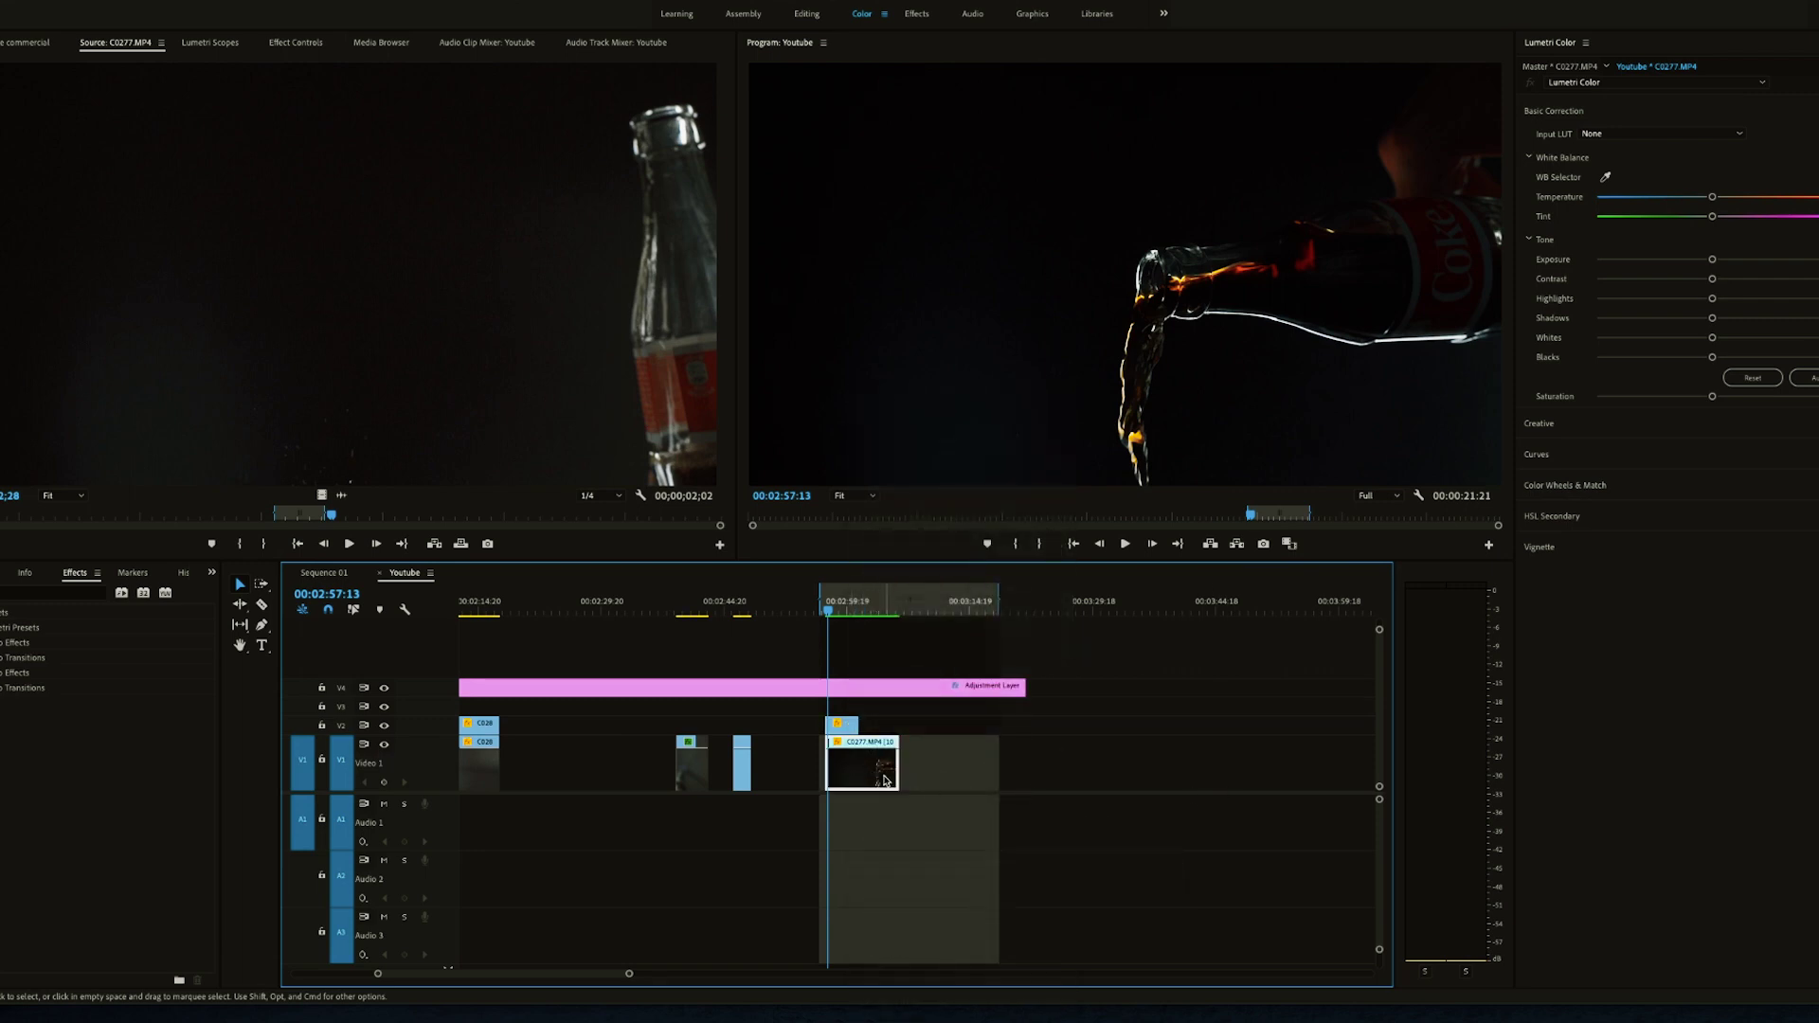
pyautogui.rightClick(884, 780)
pyautogui.moveTo(985, 870)
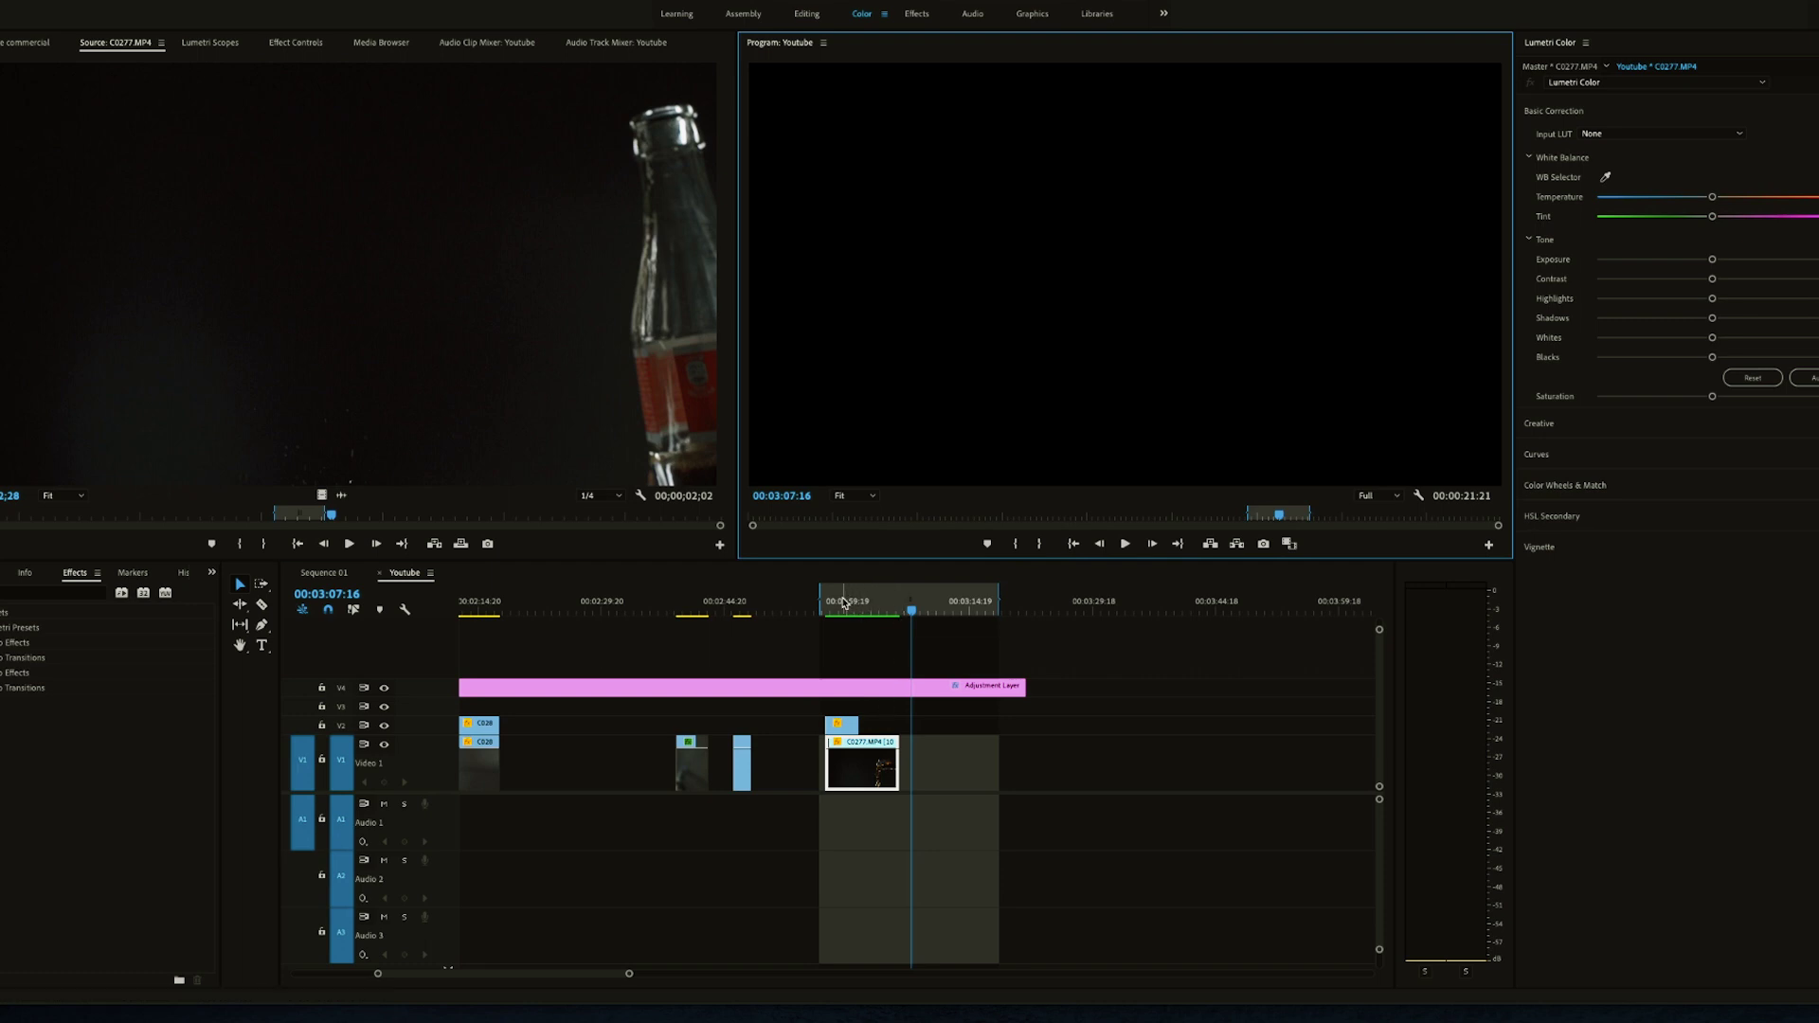
pyautogui.moveTo(844, 603); pyautogui.dragTo(881, 603)
pyautogui.press('Down')
# Play on to the C0278 close-up glass clip, scrub through it, and bring up its options.
pyautogui.click(1125, 544)
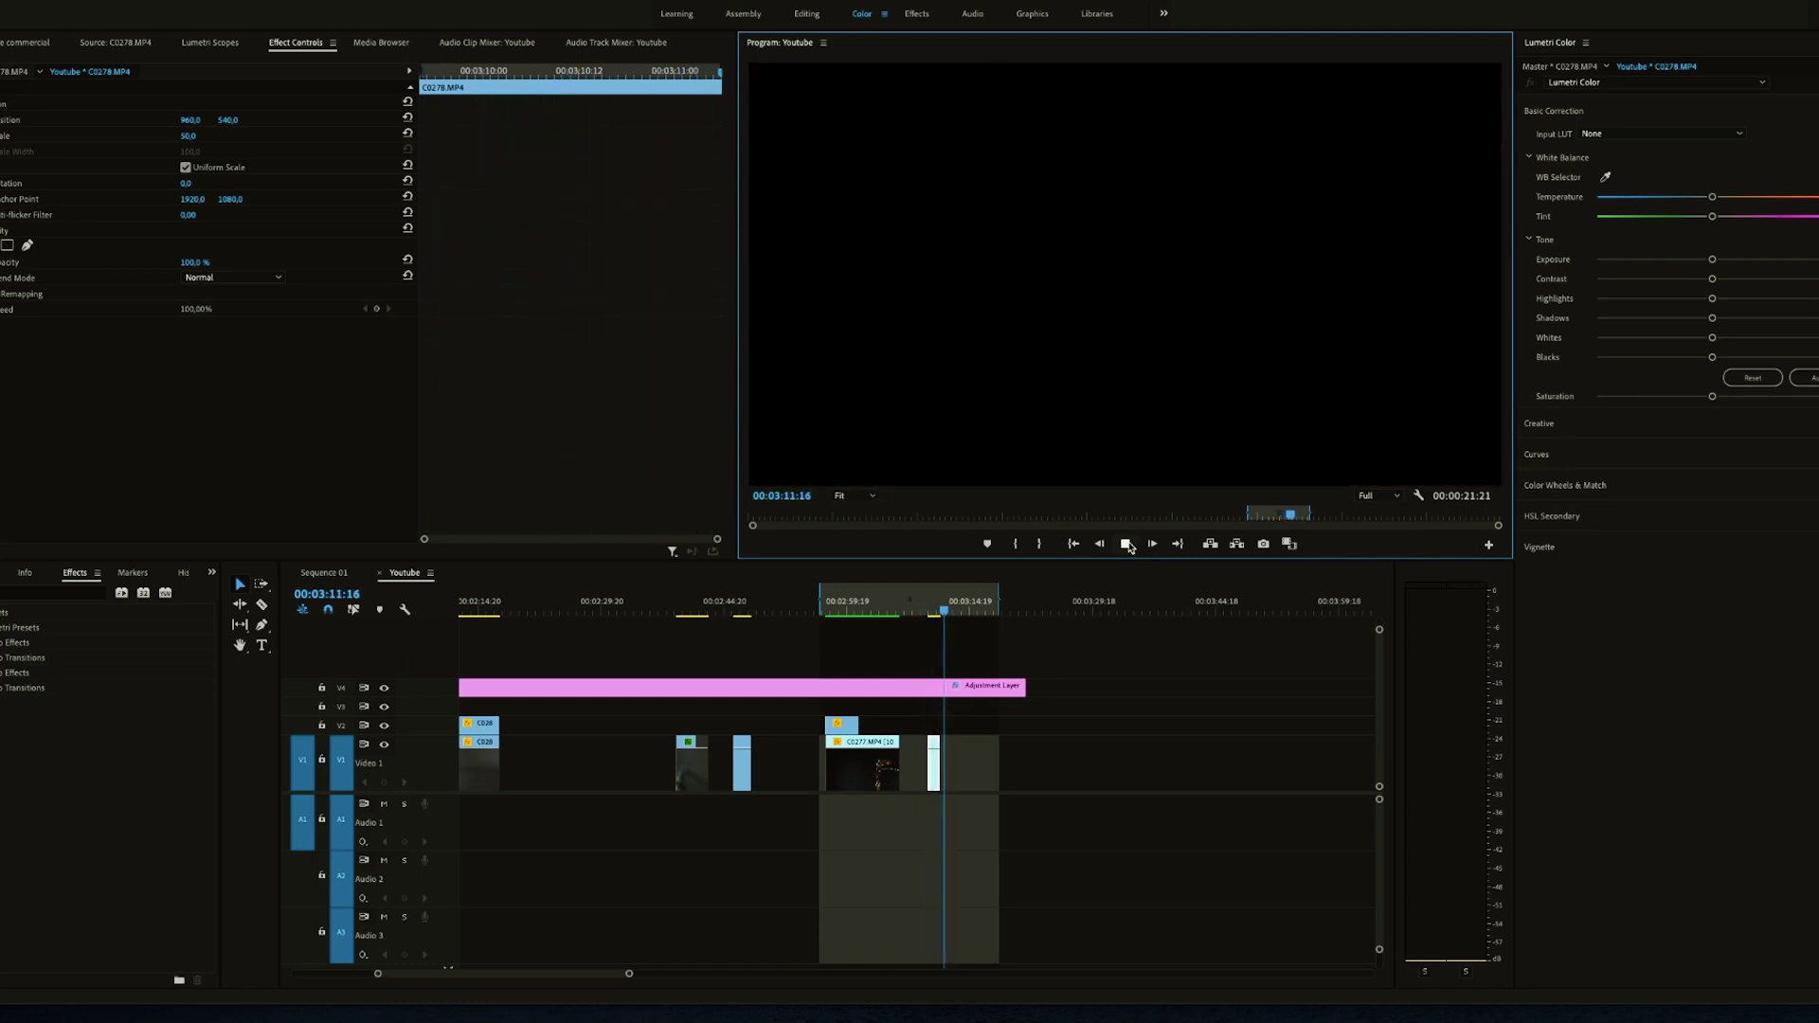
pyautogui.click(924, 609)
pyautogui.moveTo(929, 609); pyautogui.dragTo(933, 609)
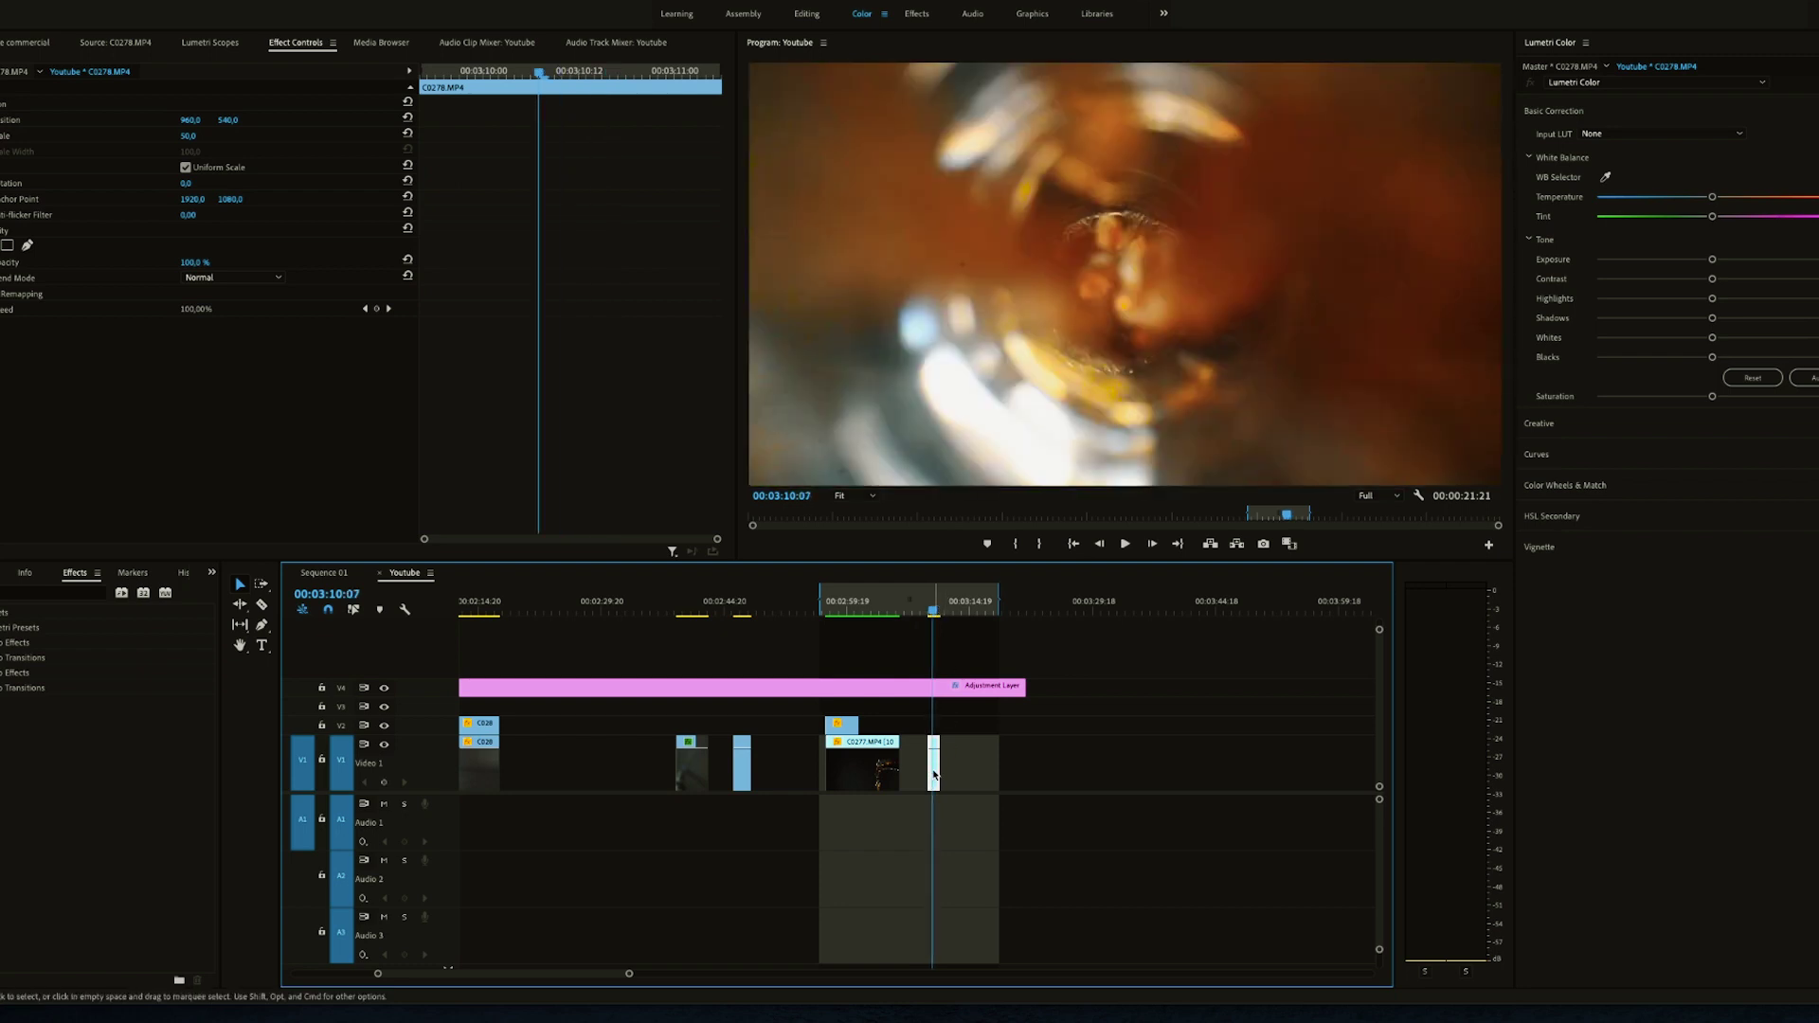
pyautogui.rightClick(934, 774)
pyautogui.click(983, 999)
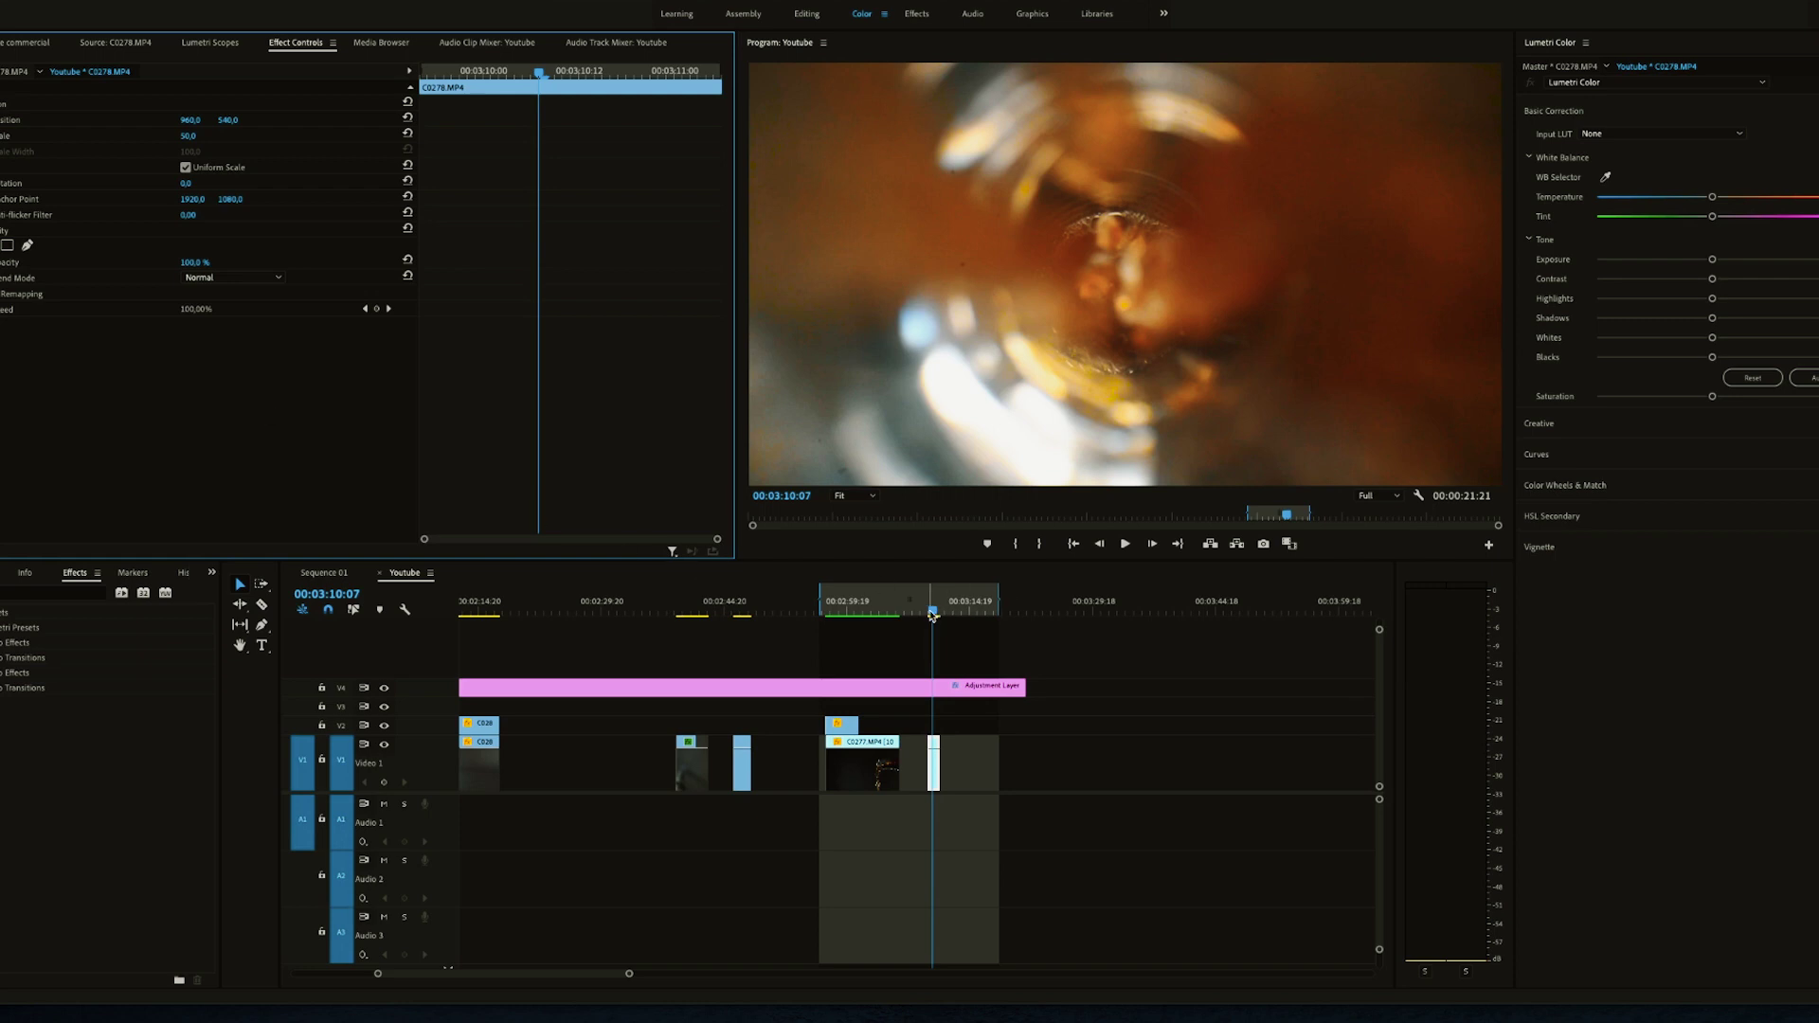
pyautogui.rightClick(934, 774)
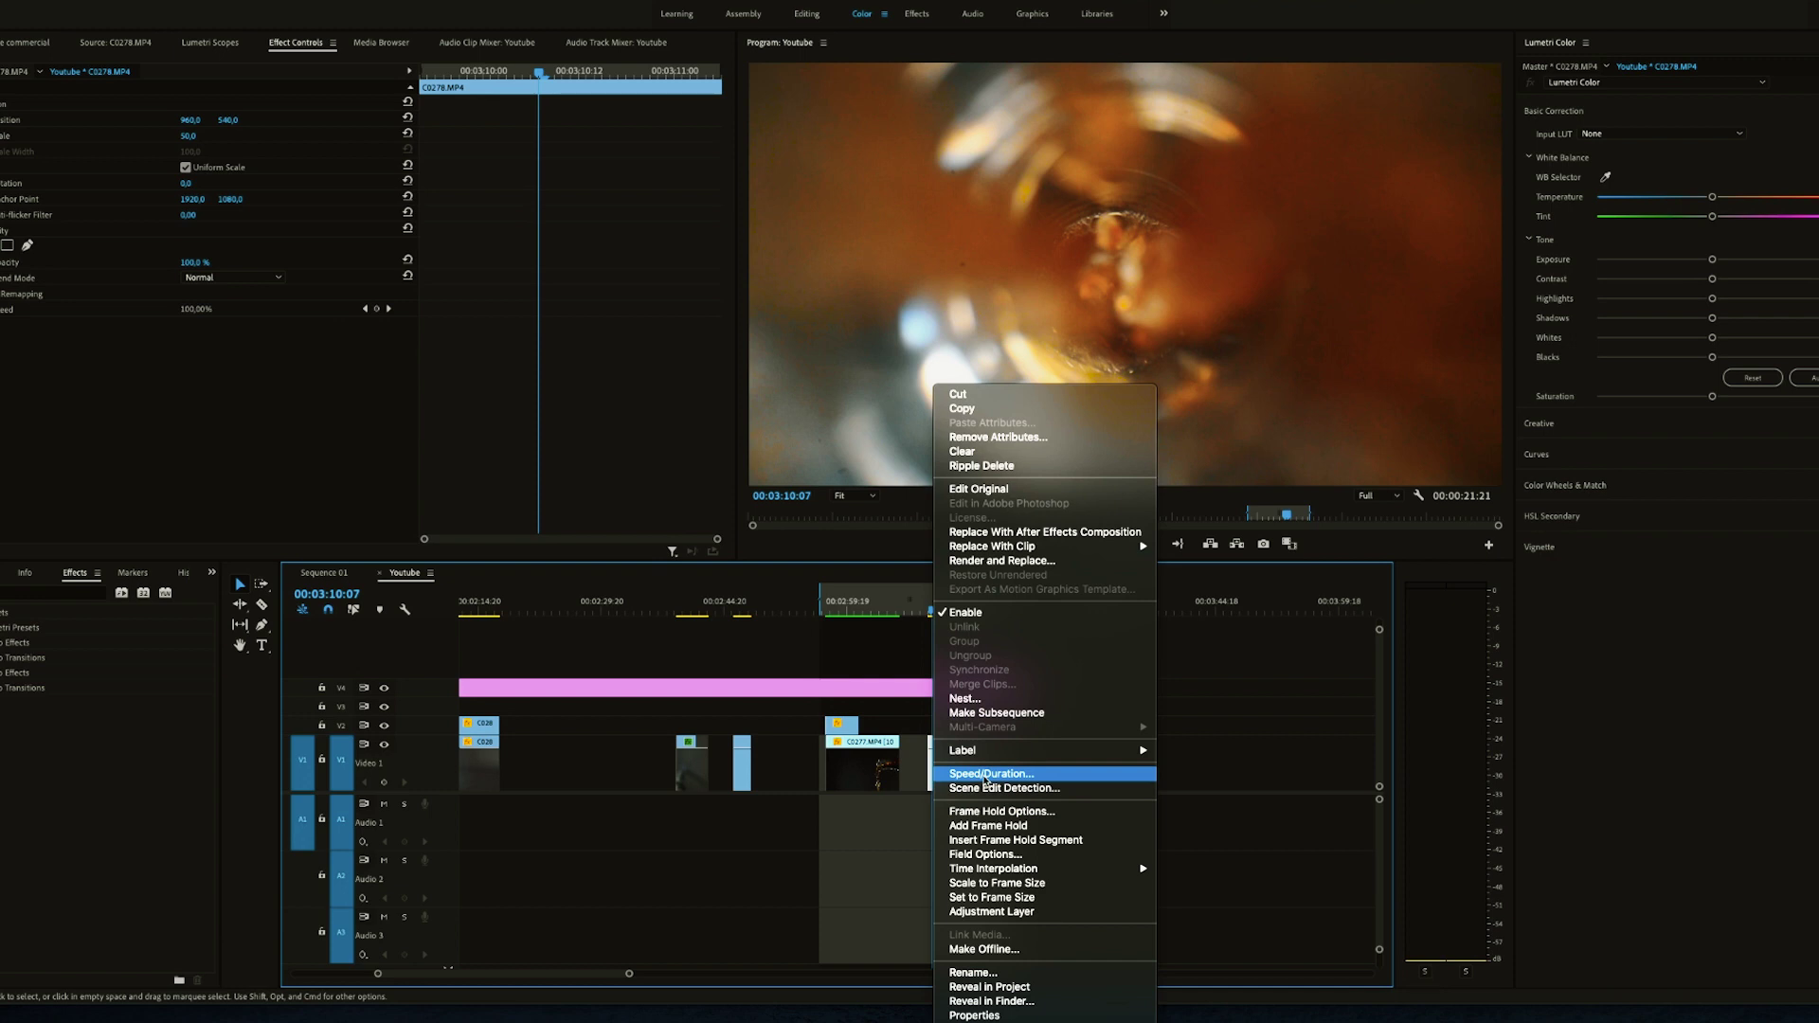
# Confirm a slower speed for the C0278 close-up and switch its interpolation to Optical Flow.
pyautogui.click(986, 774)
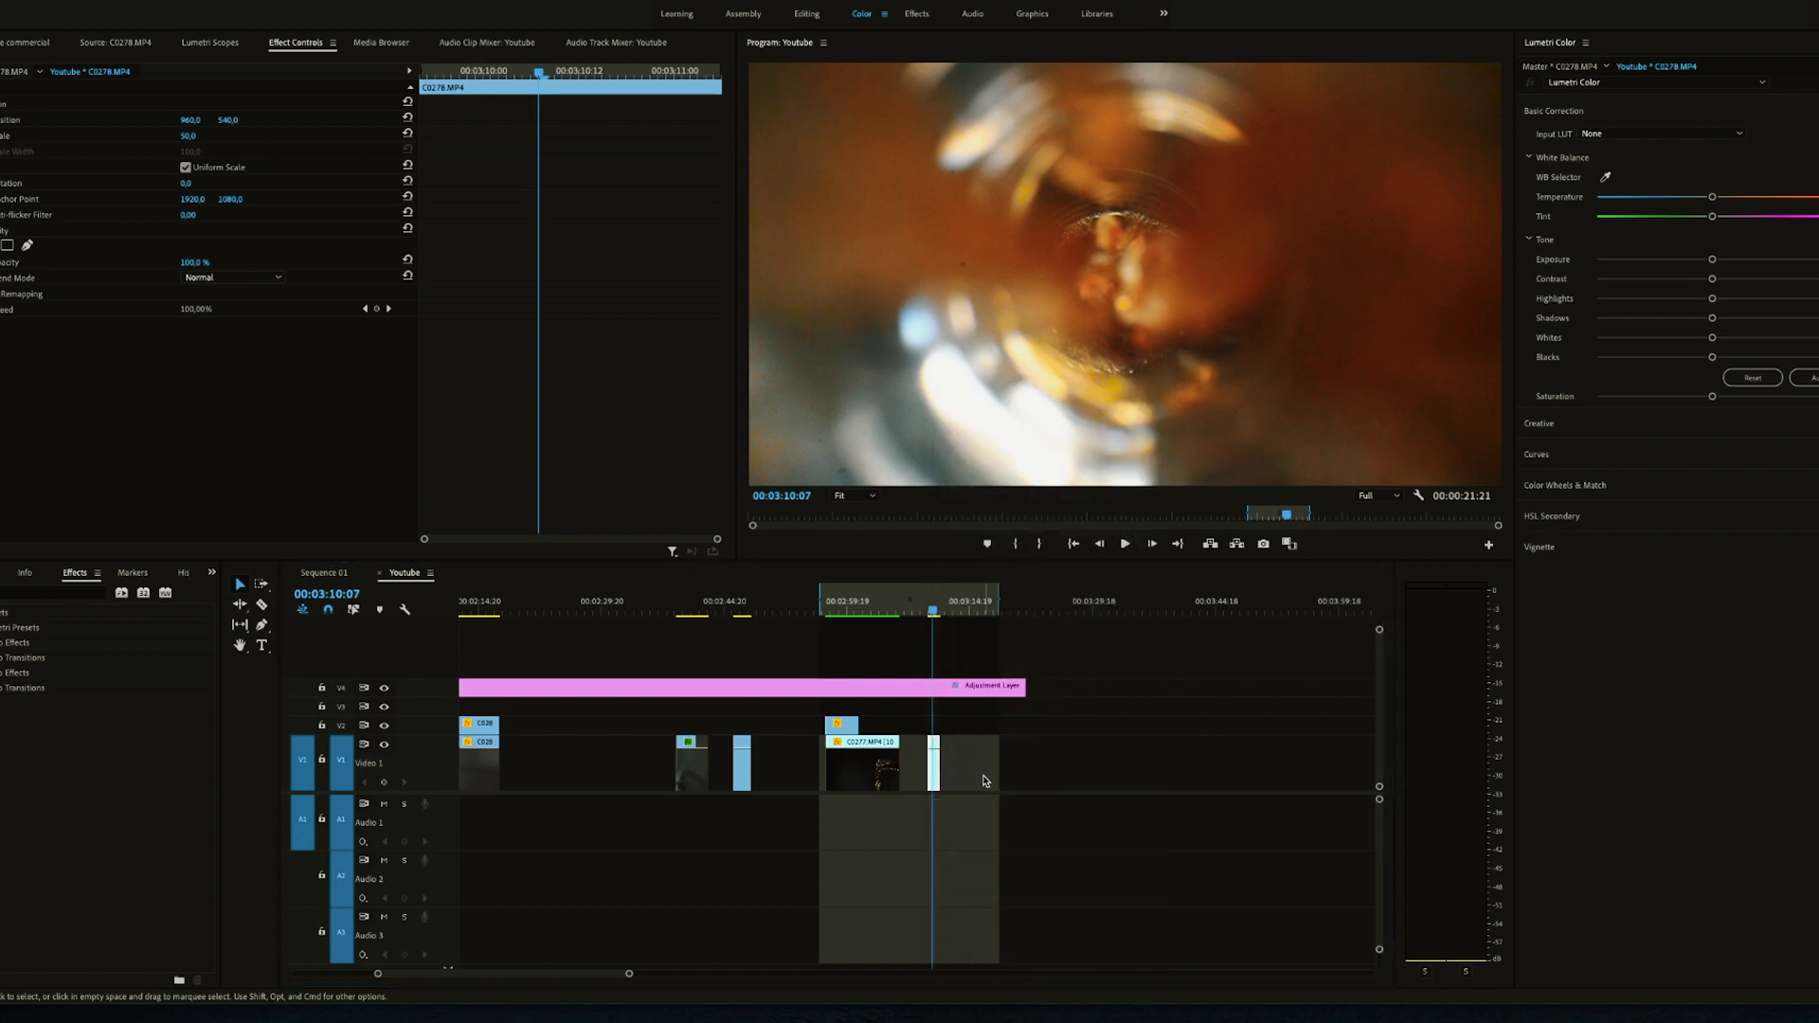
pyautogui.press('Return')
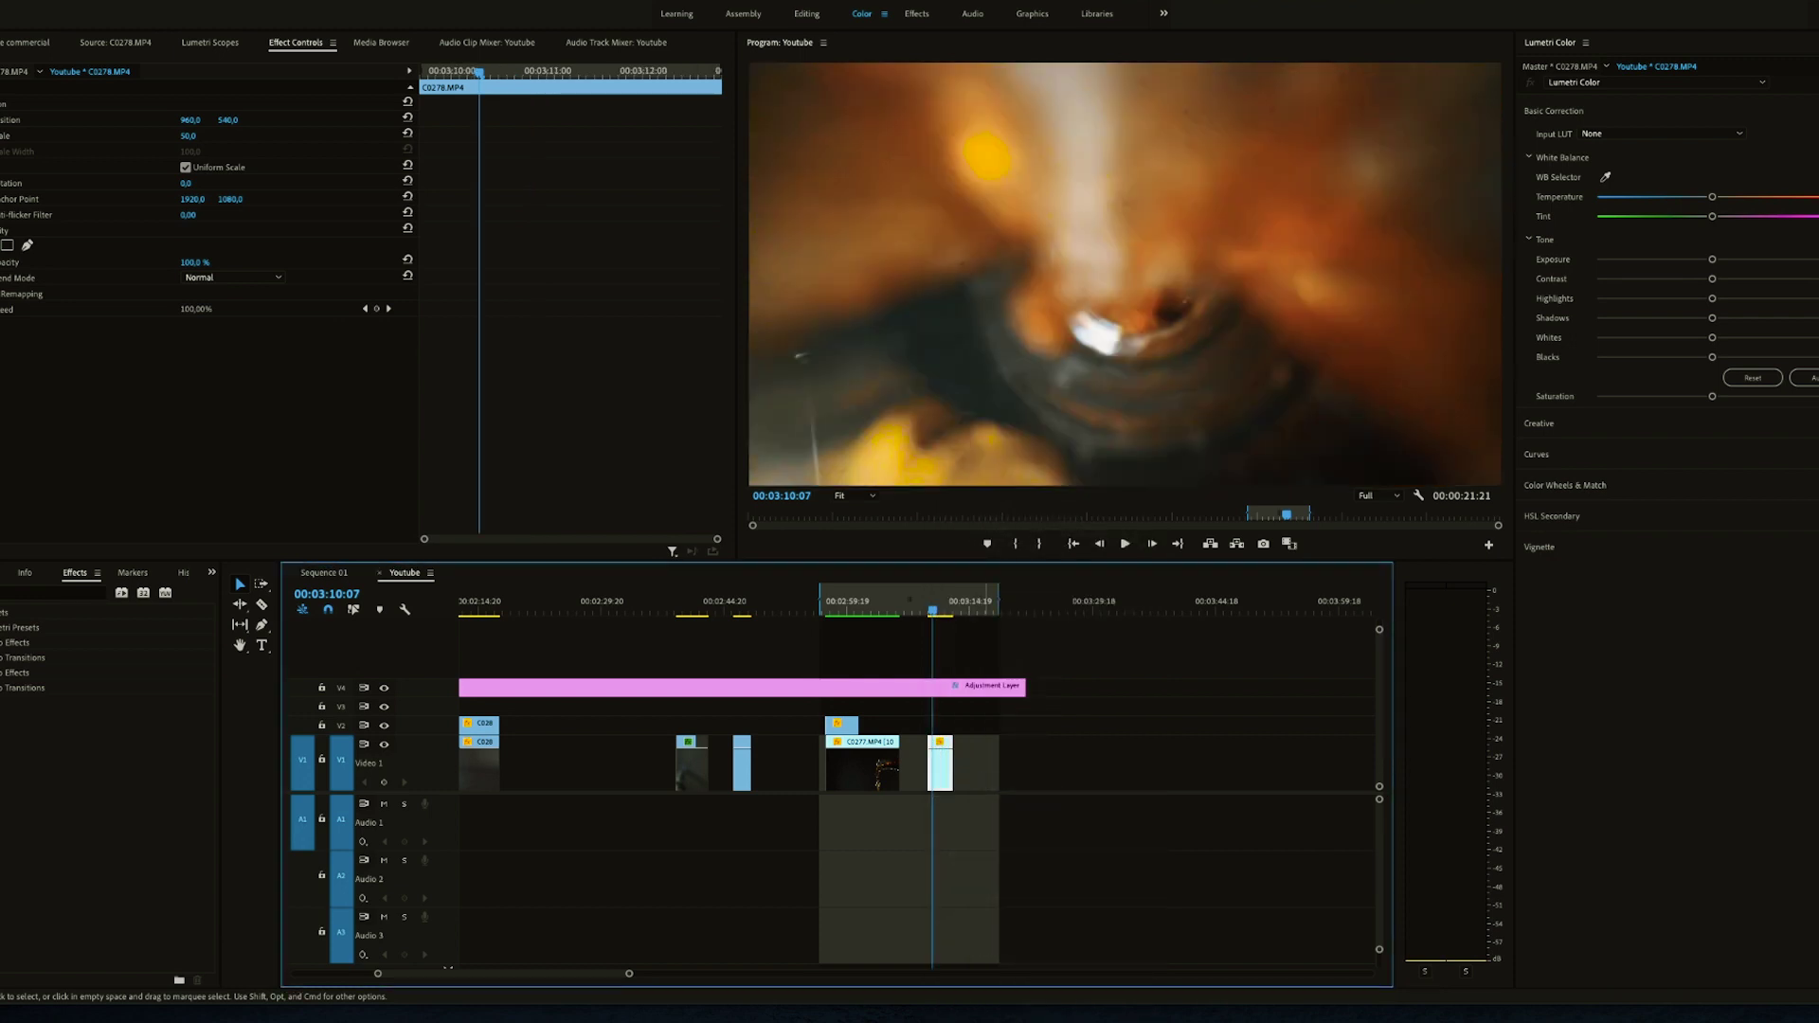
pyautogui.rightClick(943, 777)
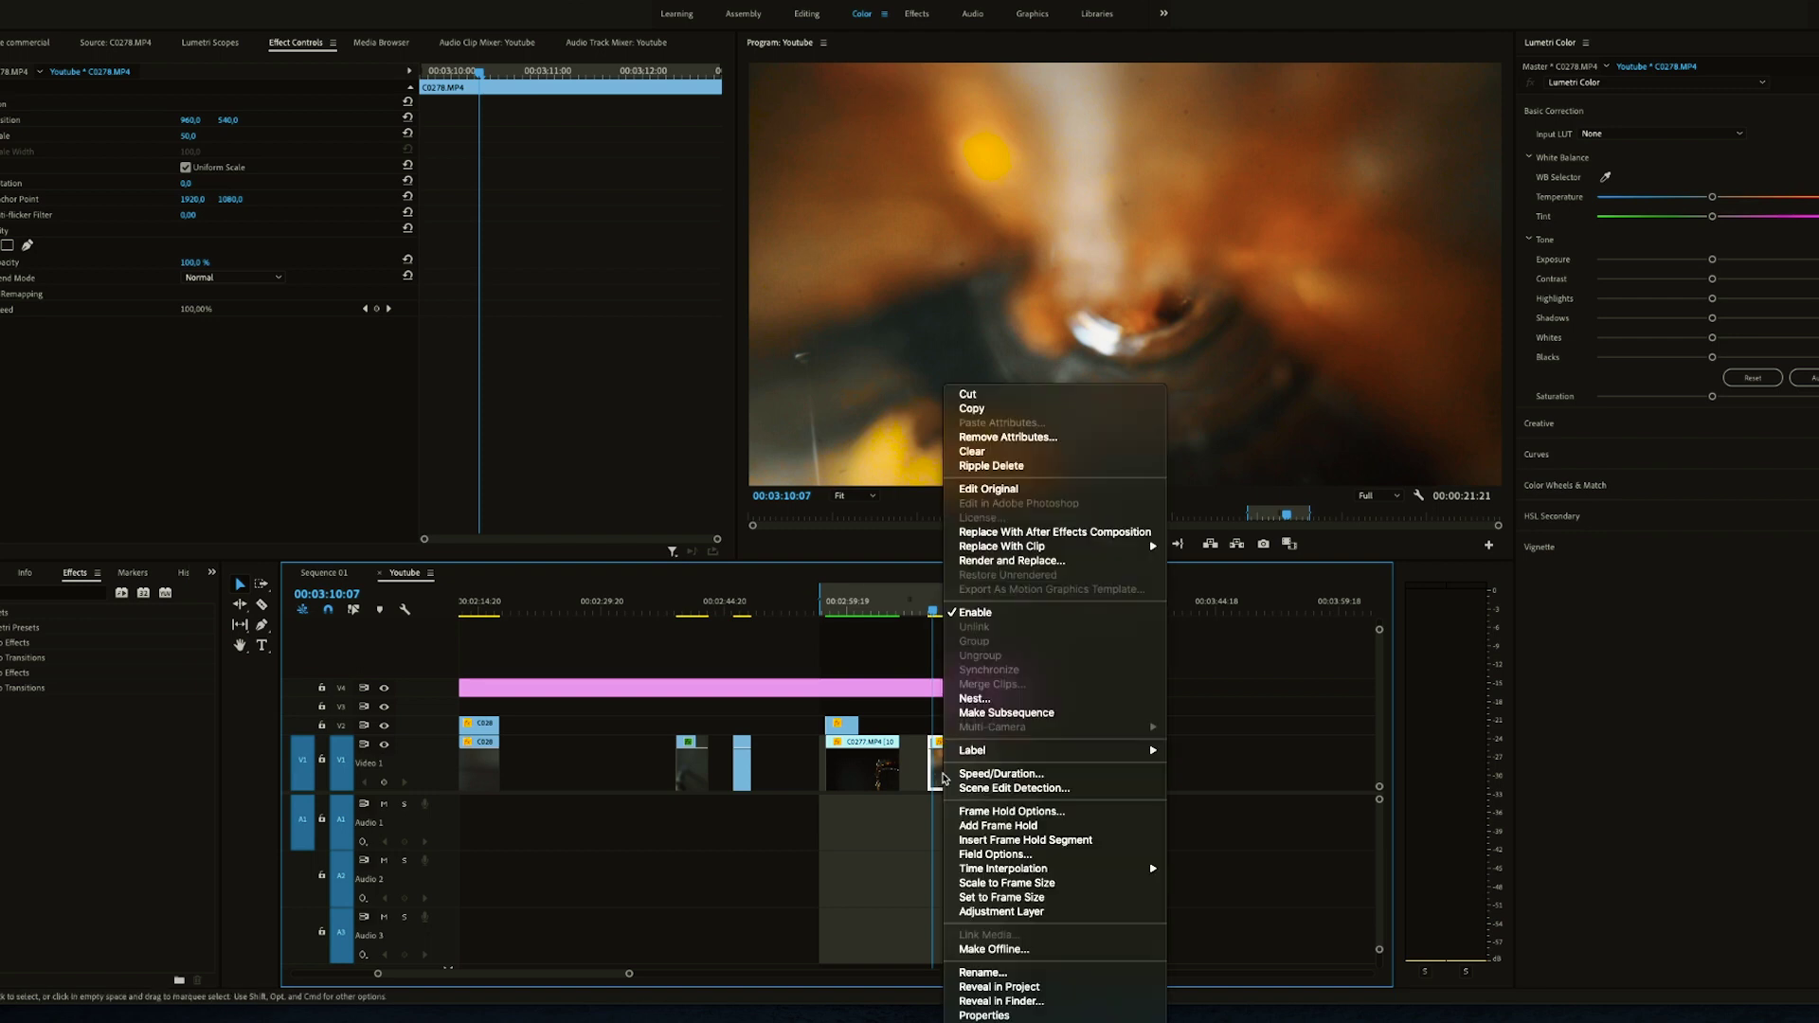
pyautogui.moveTo(1073, 869)
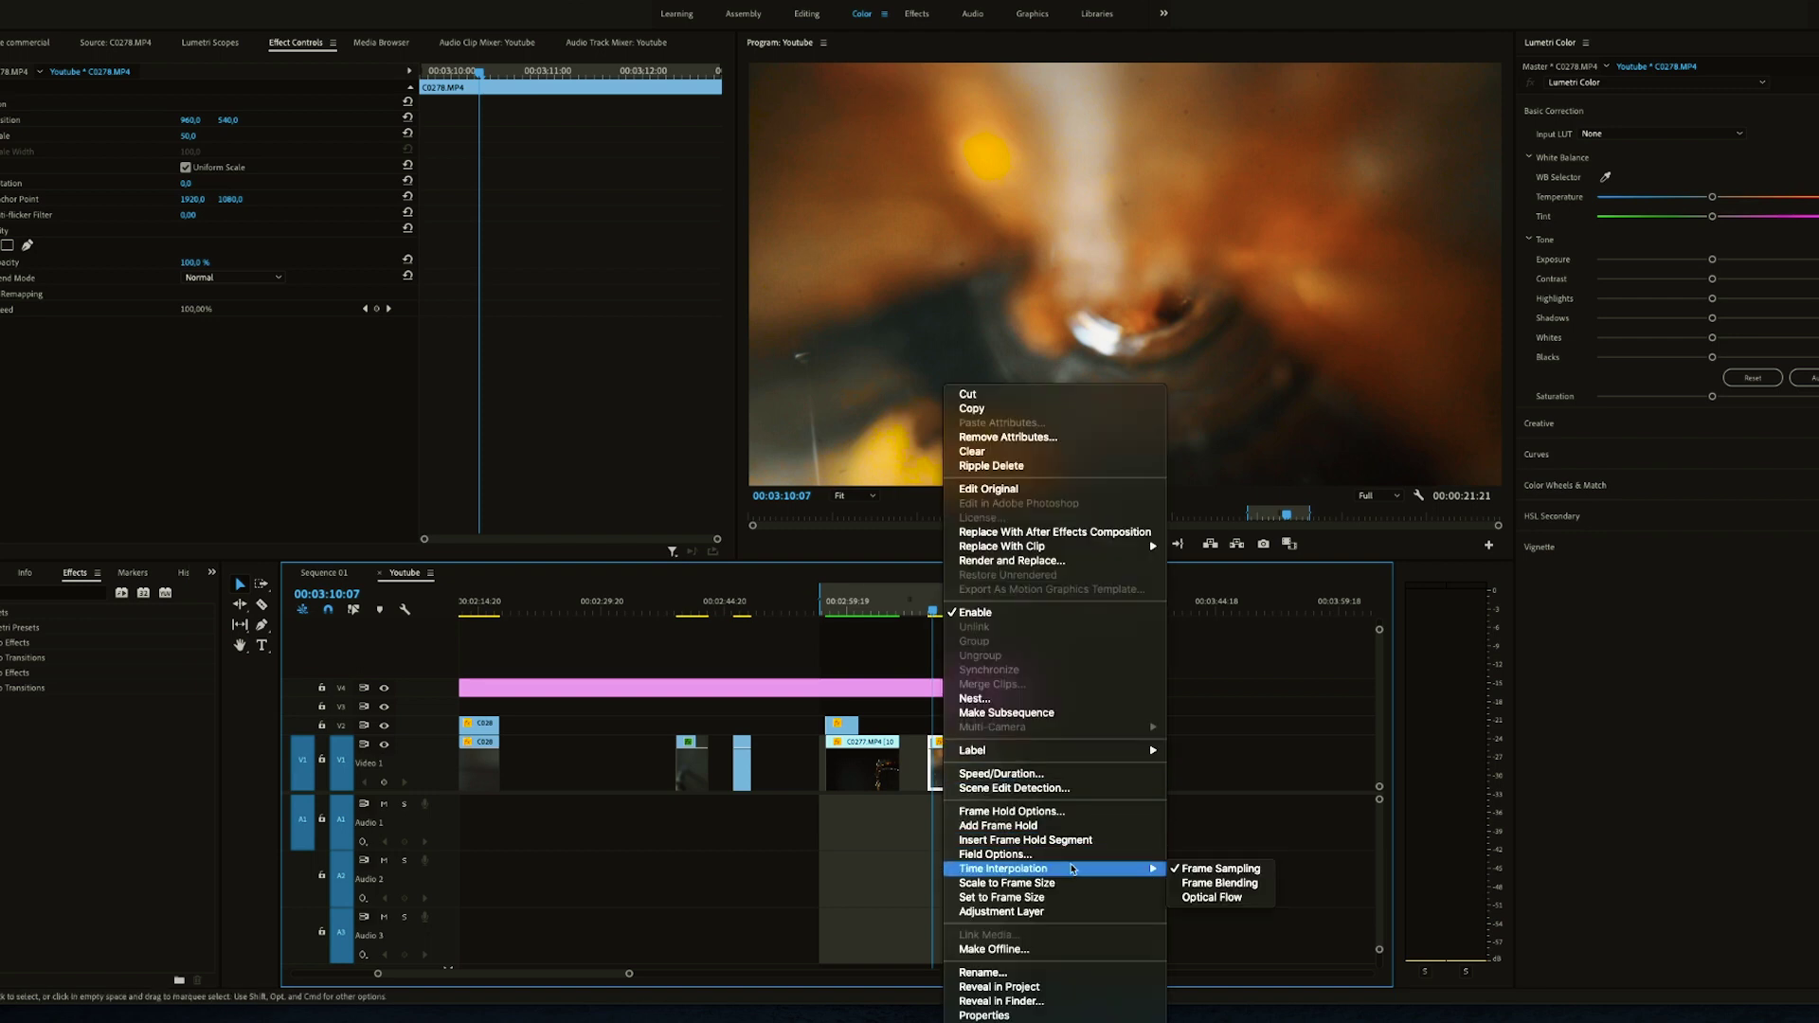
pyautogui.click(1212, 897)
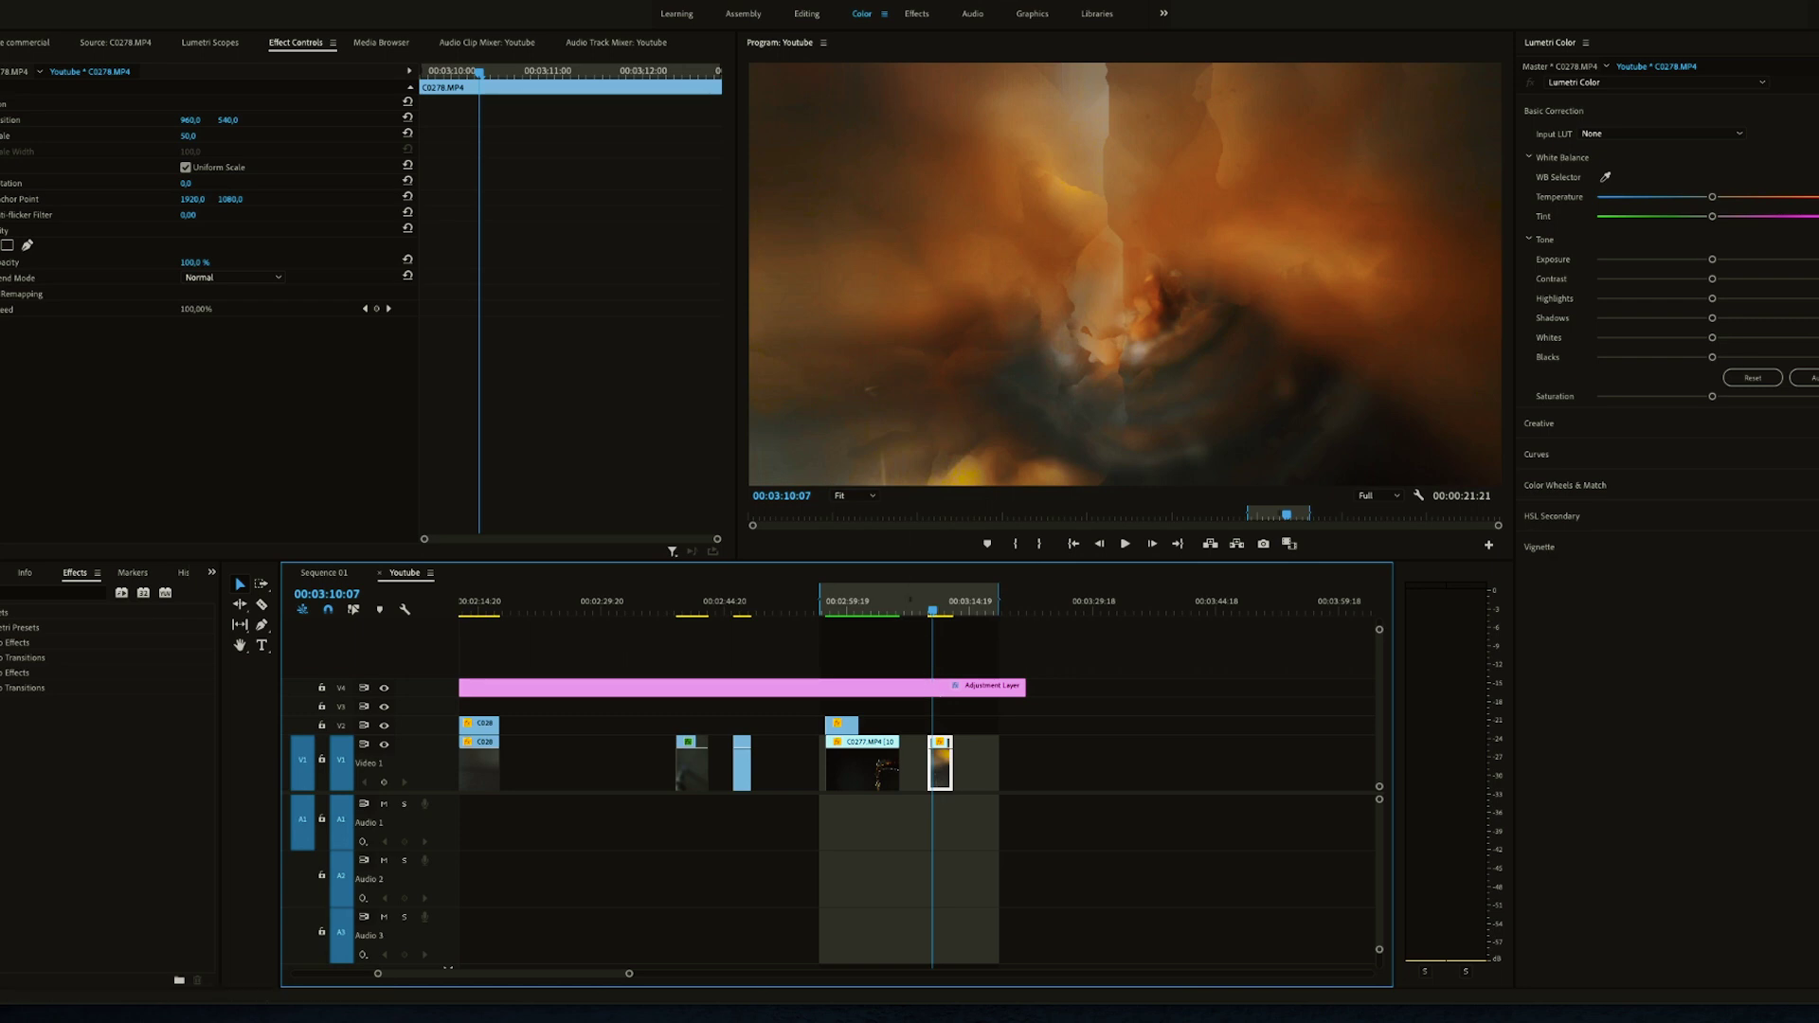
pyautogui.click(194, 3)
pyautogui.click(199, 39)
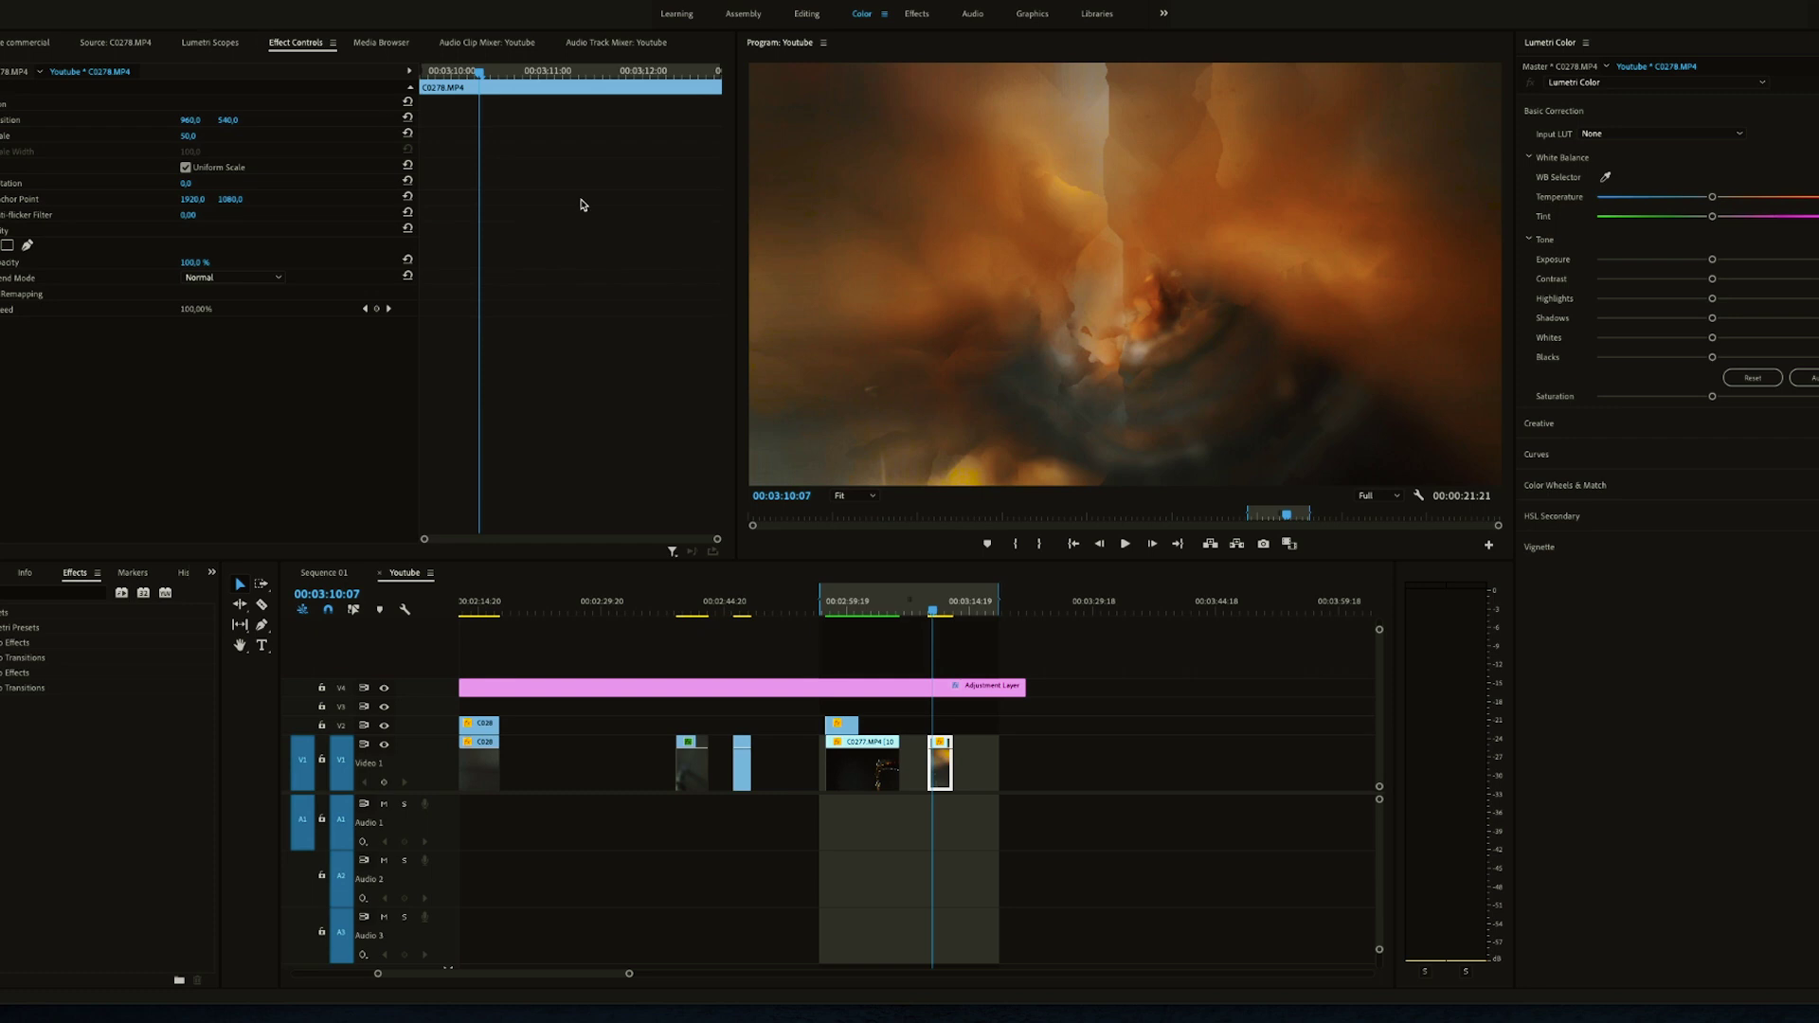
pyautogui.moveTo(933, 606); pyautogui.dragTo(932, 607)
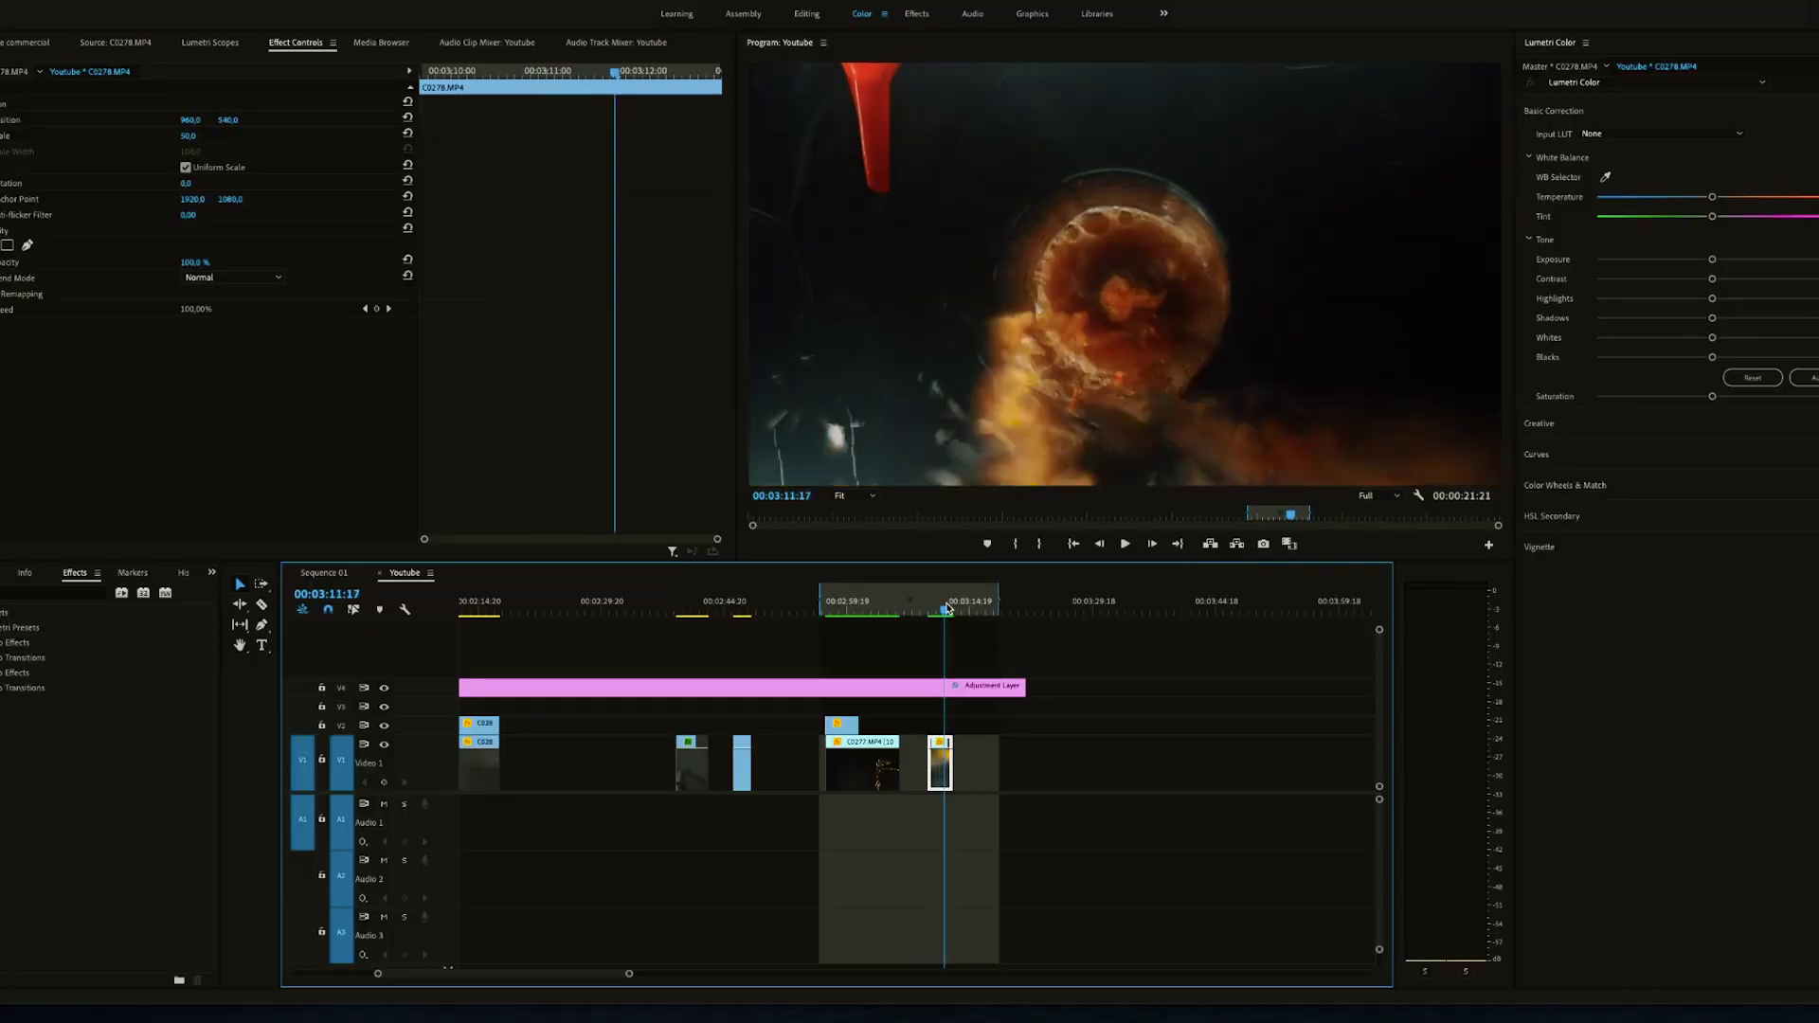
pyautogui.moveTo(946, 608); pyautogui.dragTo(927, 609)
pyautogui.click(1127, 544)
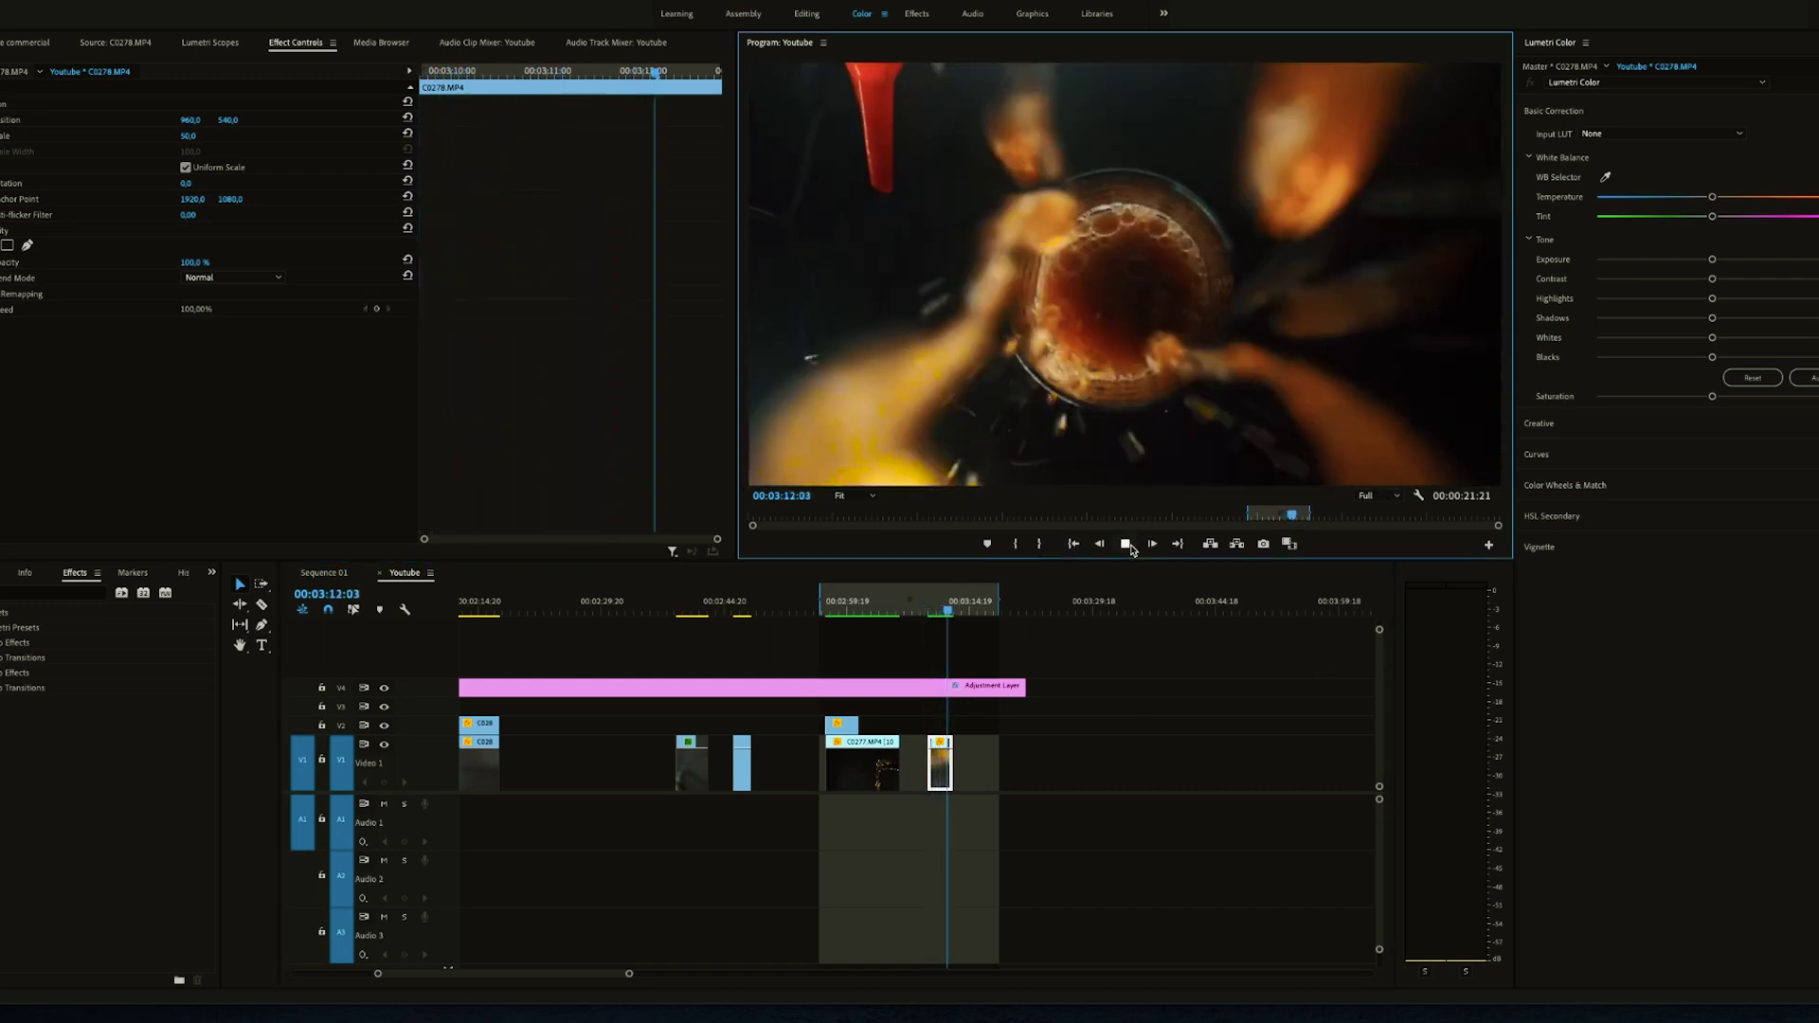
pyautogui.click(1129, 546)
pyautogui.click(1127, 545)
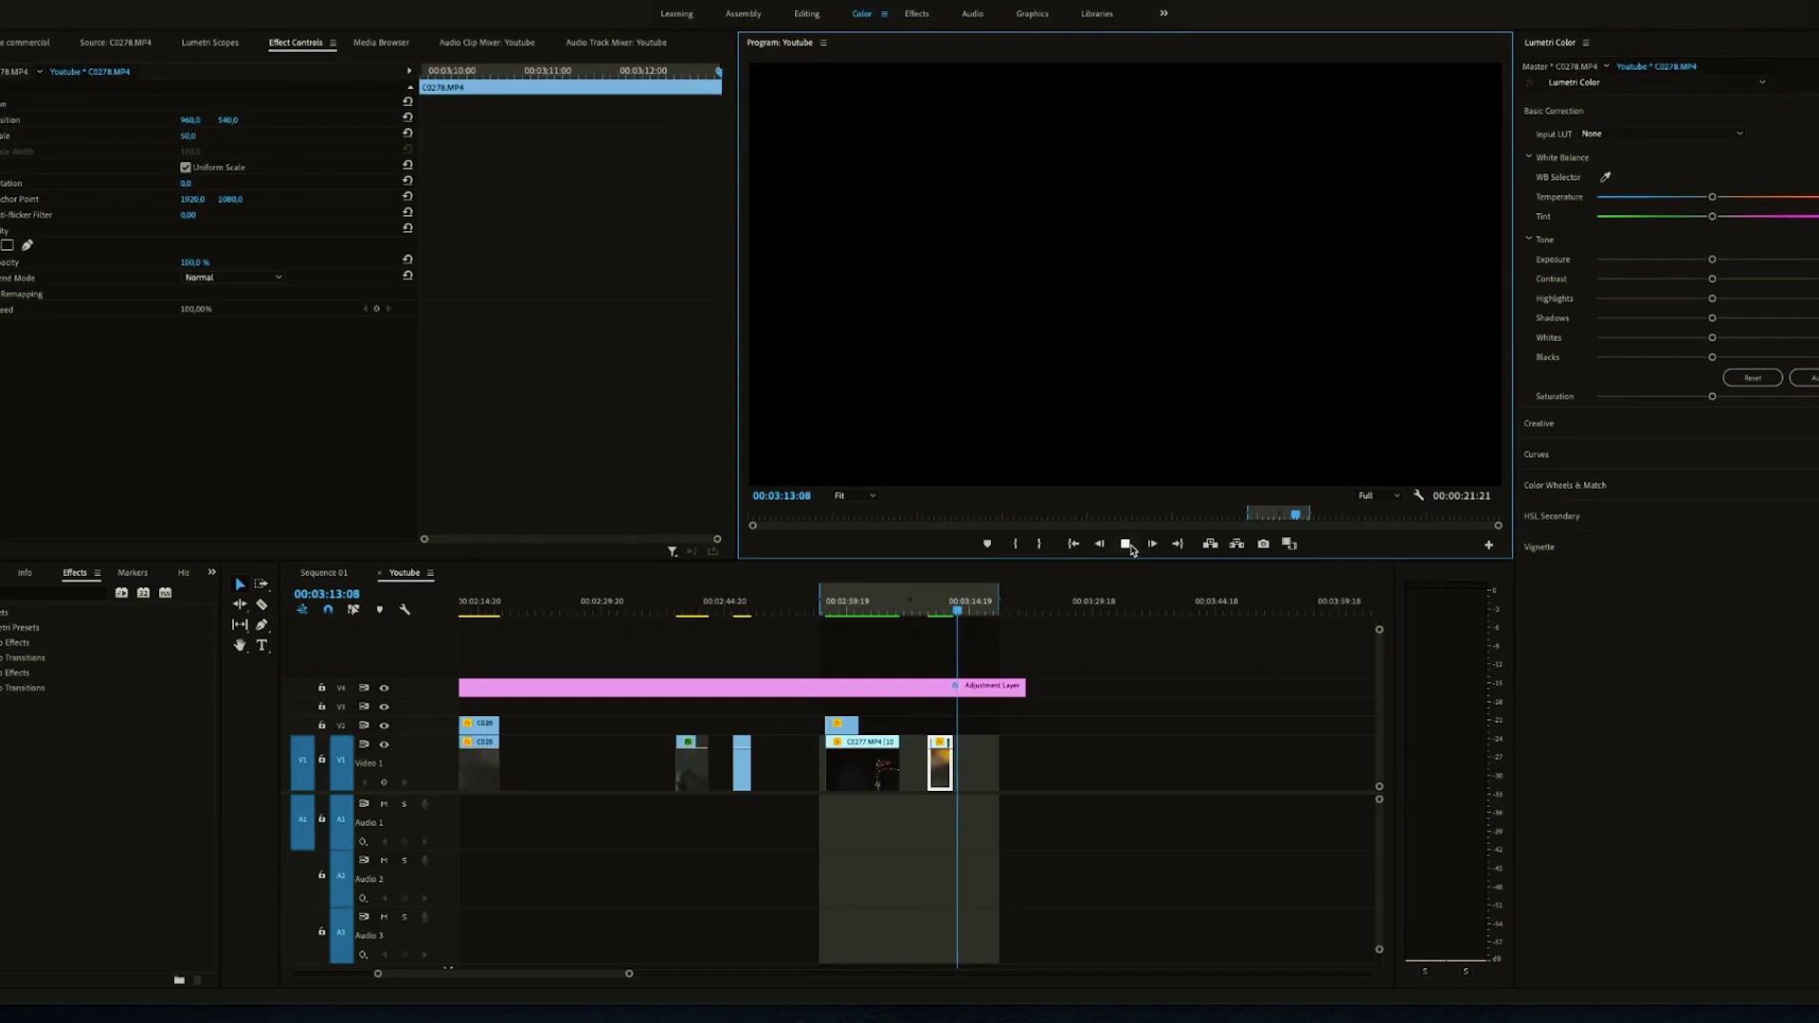
pyautogui.moveTo(928, 608)
pyautogui.mouseDown()
pyautogui.moveTo(944, 610)
pyautogui.moveTo(927, 609)
pyautogui.mouseUp()
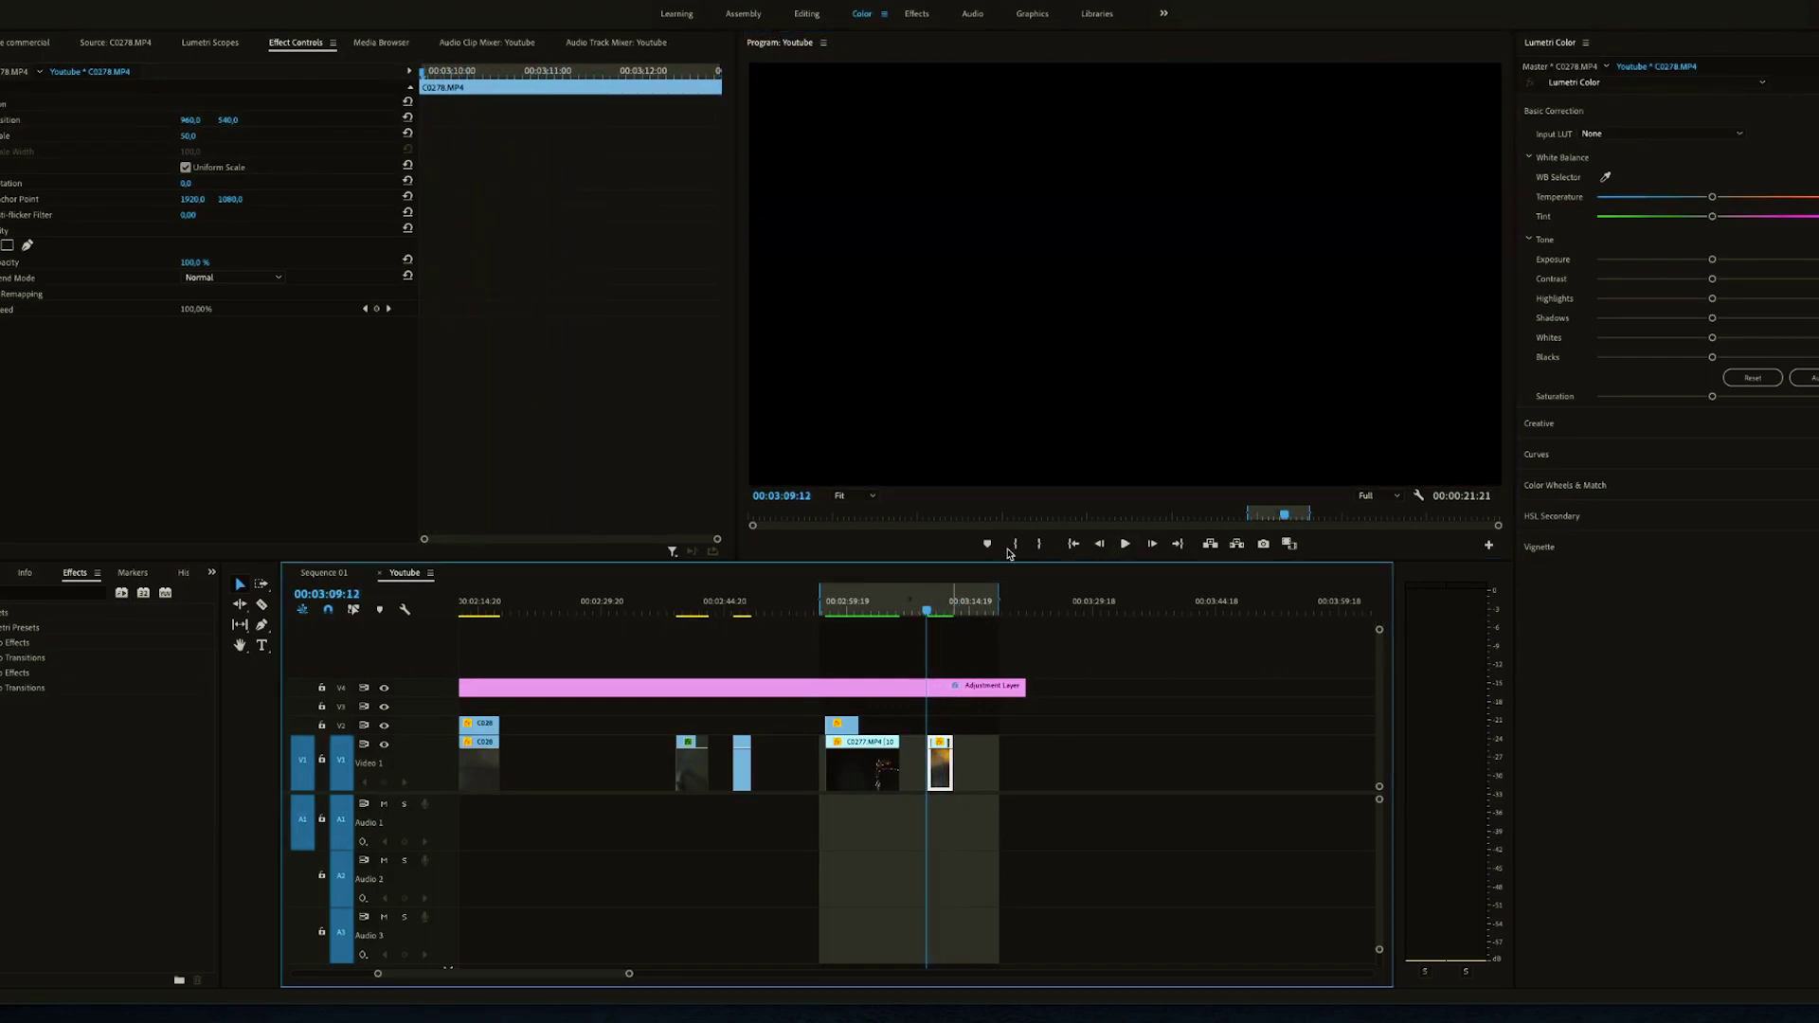
pyautogui.click(1125, 544)
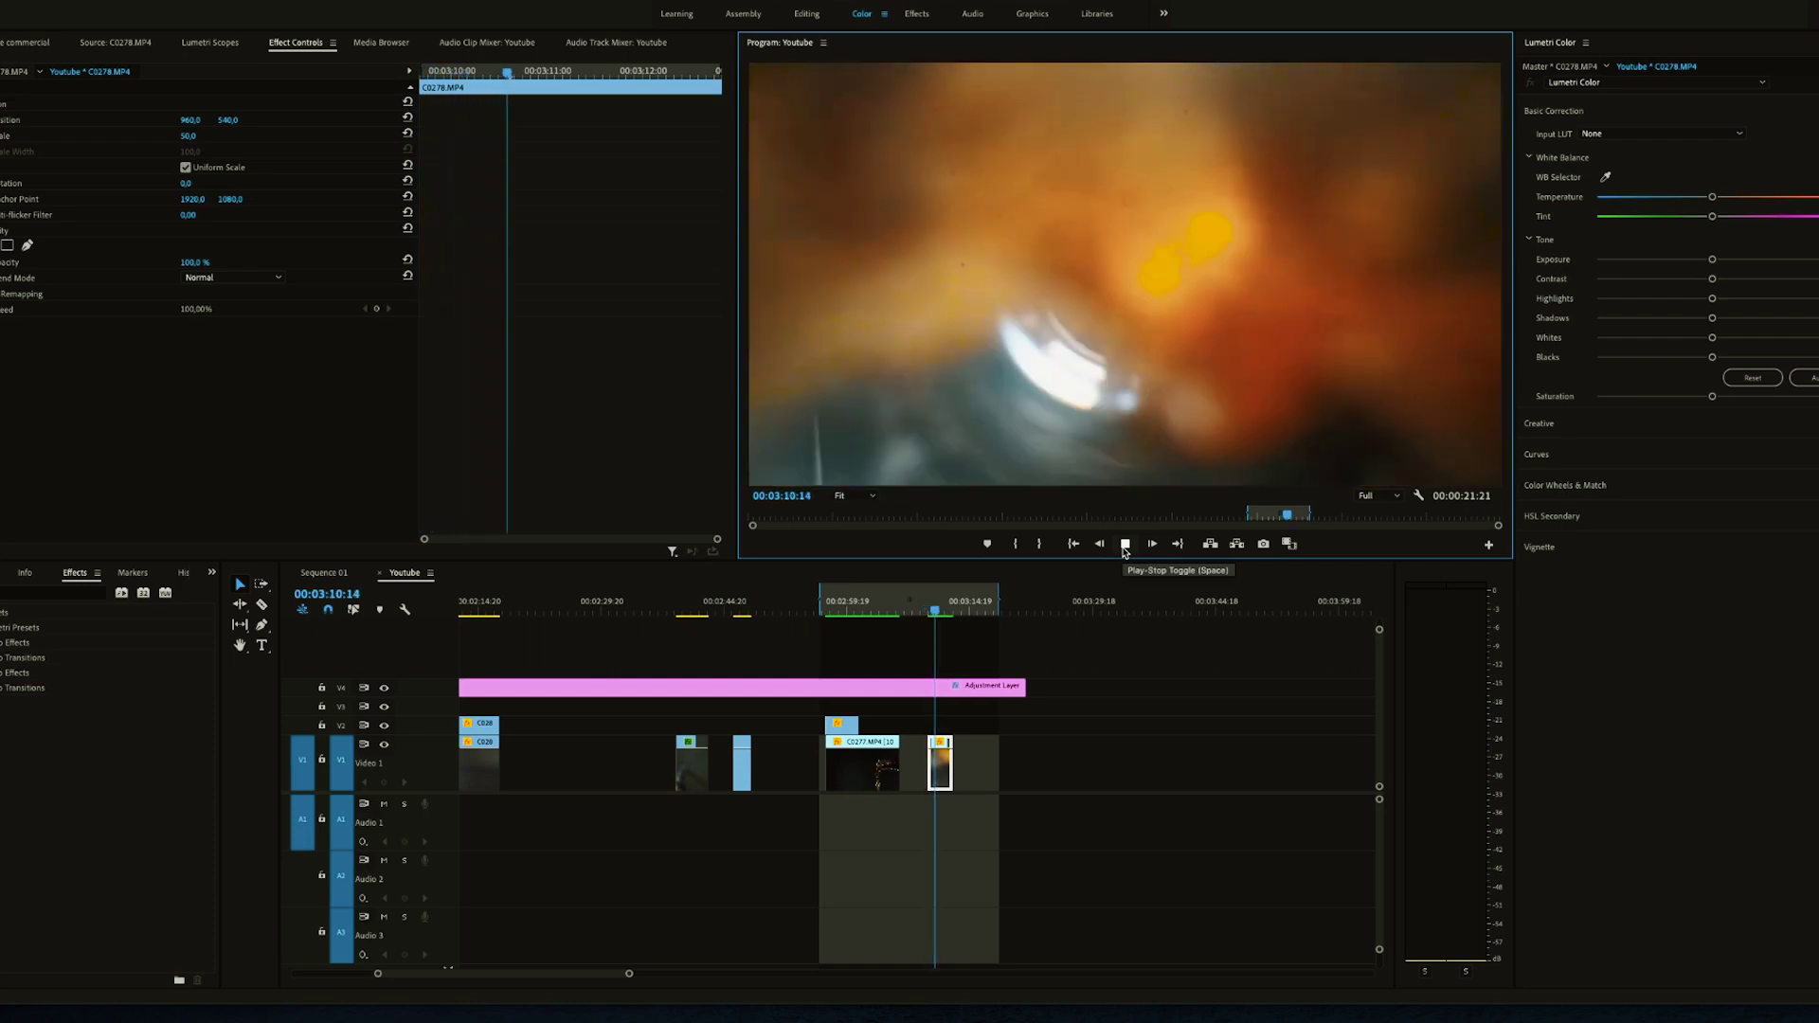